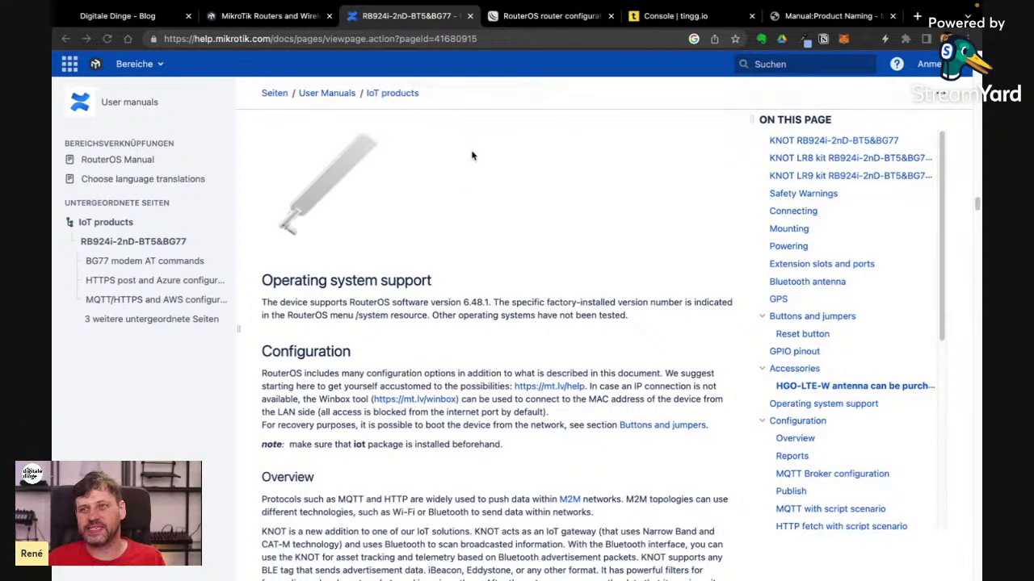
Step: Switch to WinBox, connect to the router at 192.168.100.208 with the saved login, and close the MQTT window
{"action": "mouse_move", "coordinate": [355, 557]}
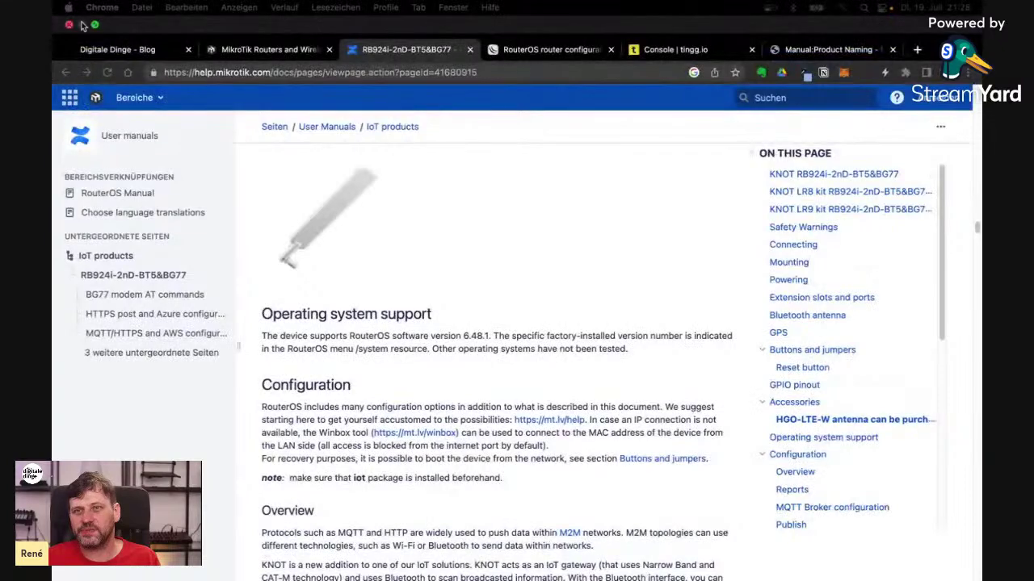
{"action": "left_click", "coordinate": [90, 29]}
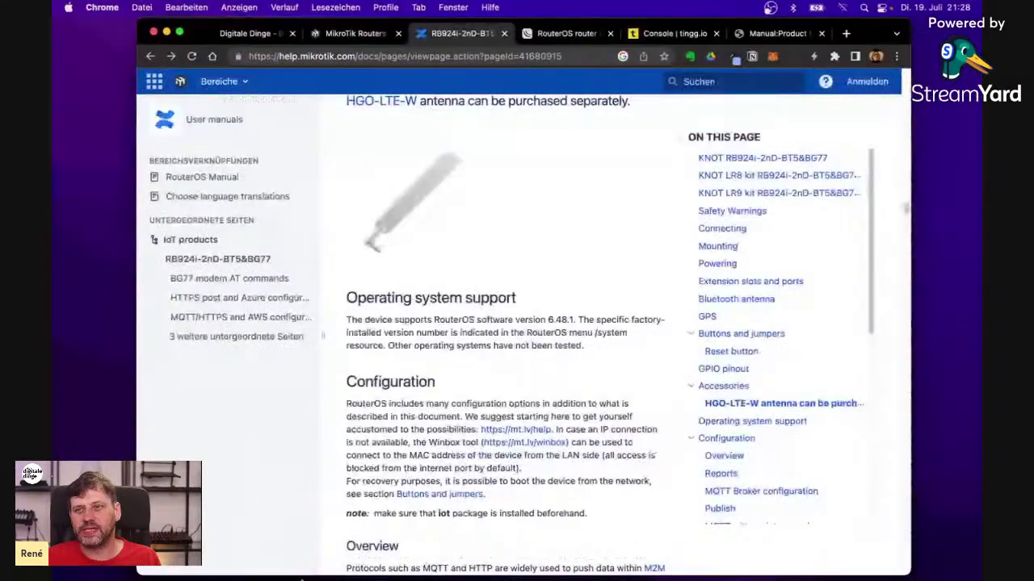
{"action": "mouse_move", "coordinate": [318, 556]}
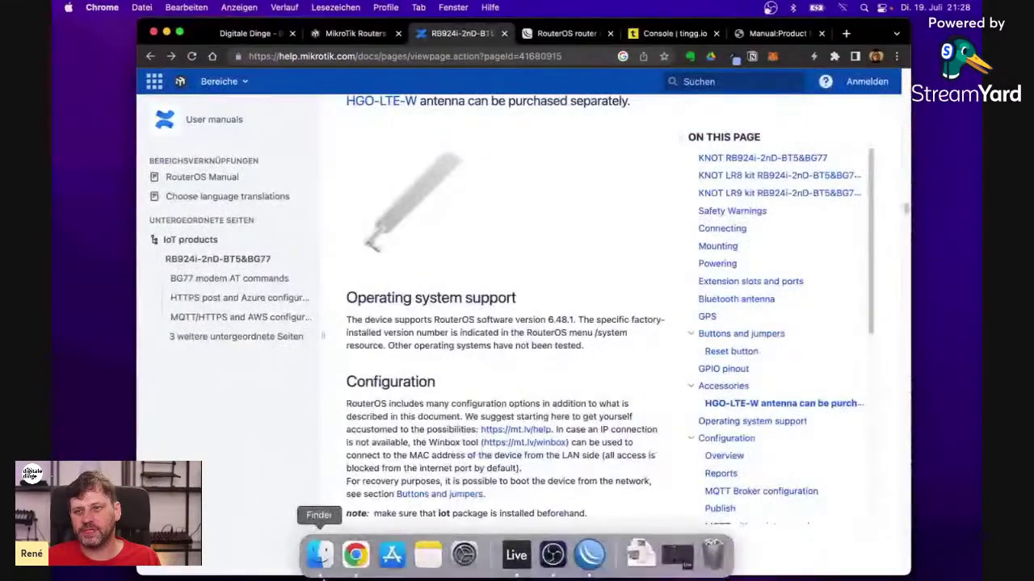
{"action": "left_click", "coordinate": [596, 565]}
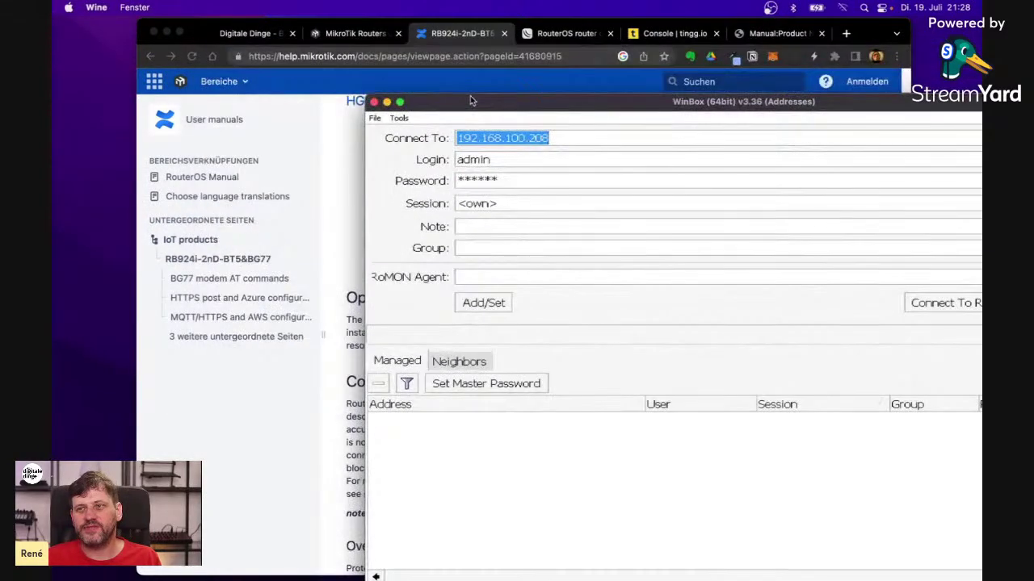
{"action": "left_click_drag", "start_coordinate": [494, 103], "coordinate": [304, 58]}
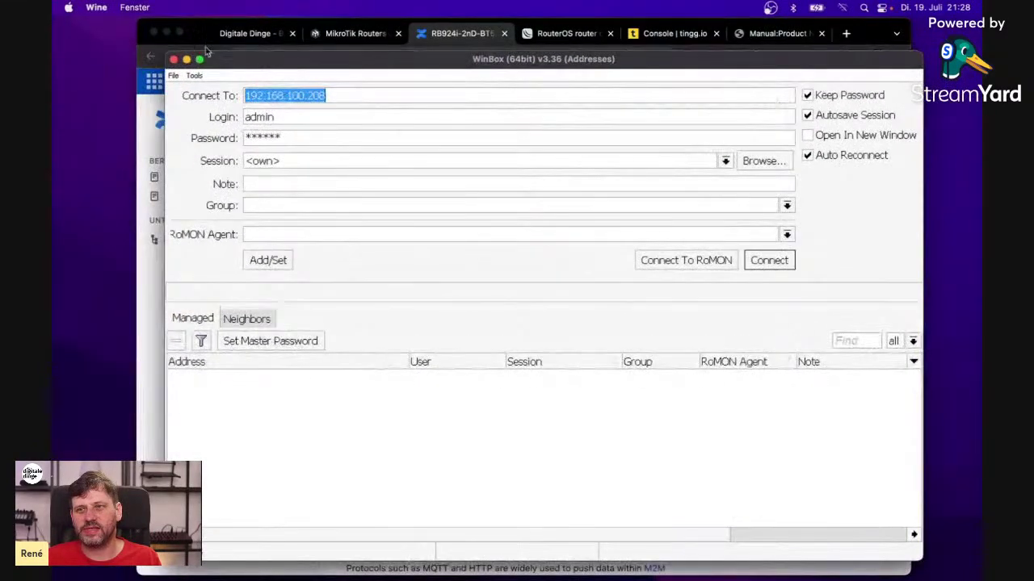
{"action": "left_click_drag", "start_coordinate": [171, 50], "coordinate": [106, 37]}
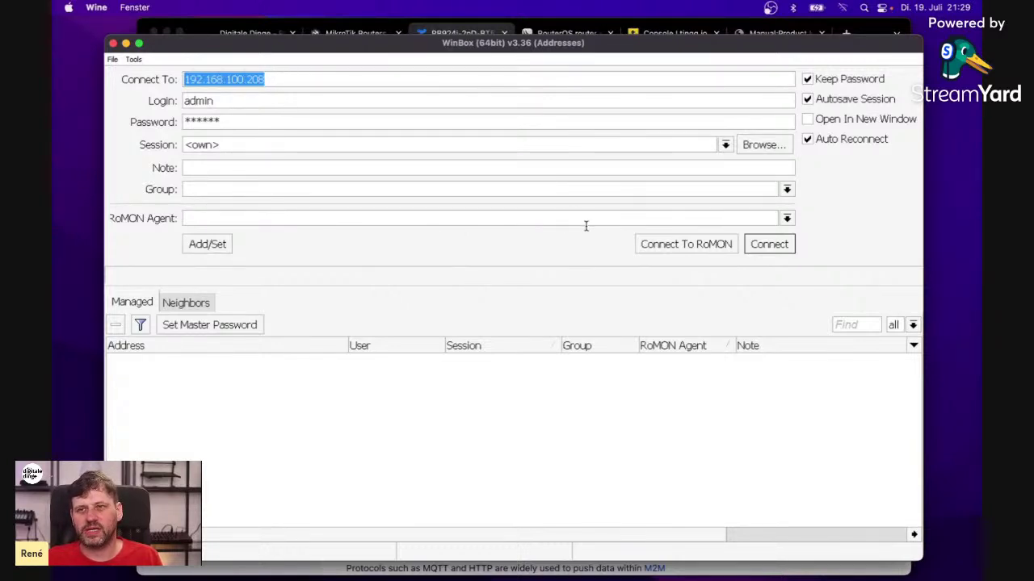
{"action": "left_click", "coordinate": [751, 249]}
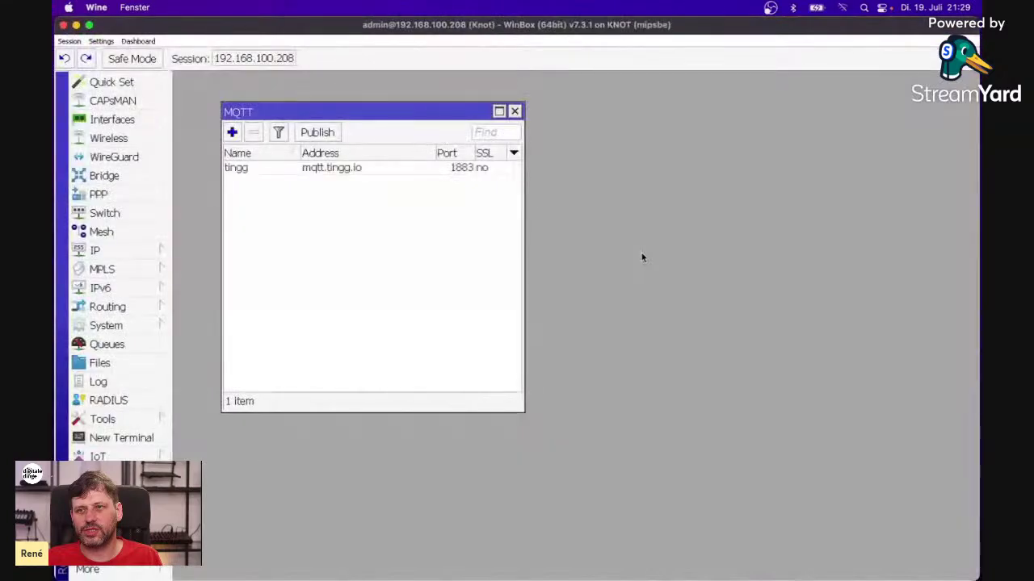
{"action": "left_click", "coordinate": [514, 111]}
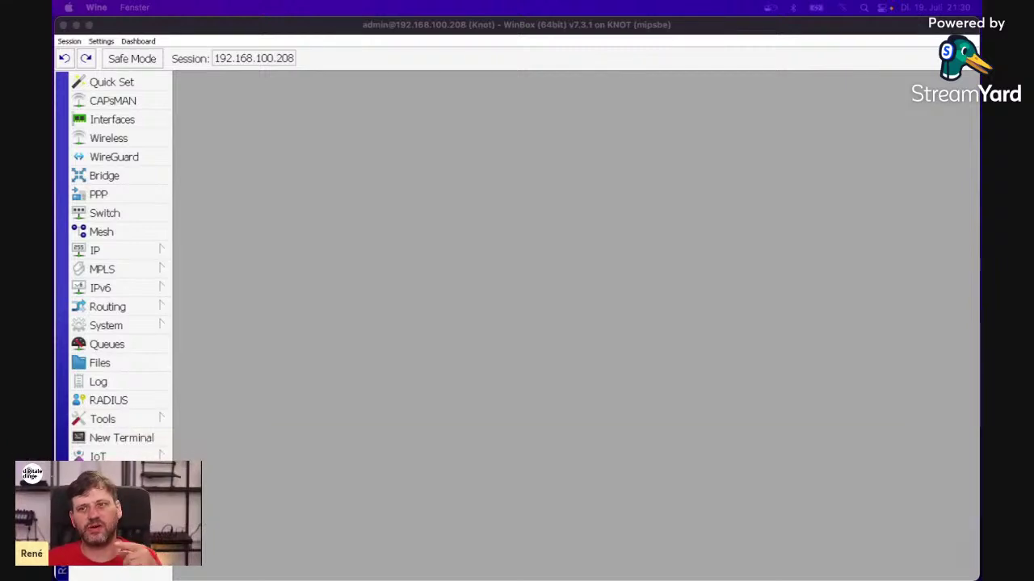
{"action": "left_click", "coordinate": [353, 245]}
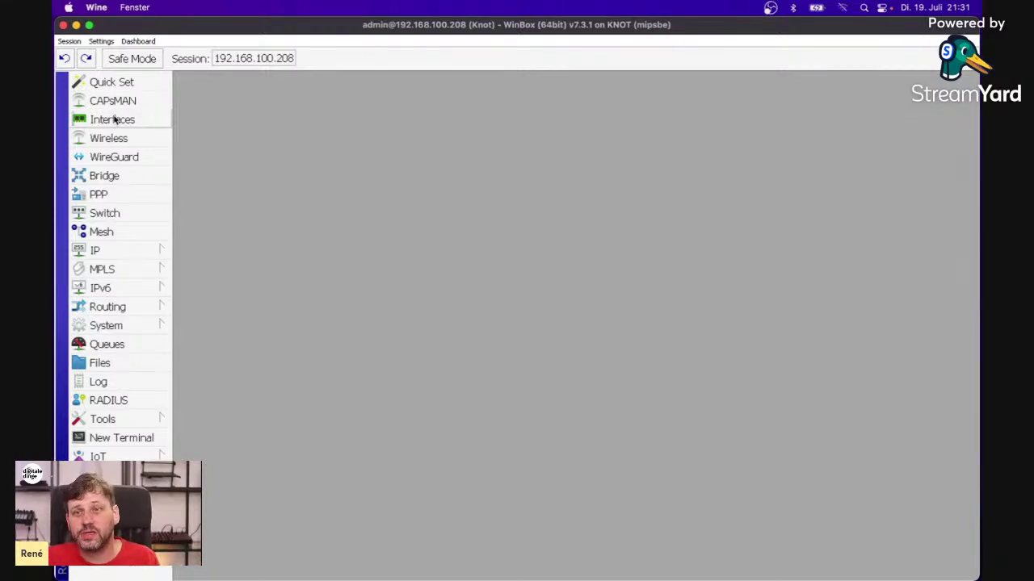
Step: Open the router's interface overview and disable the wlan1 wireless interface
{"action": "left_click", "coordinate": [112, 123]}
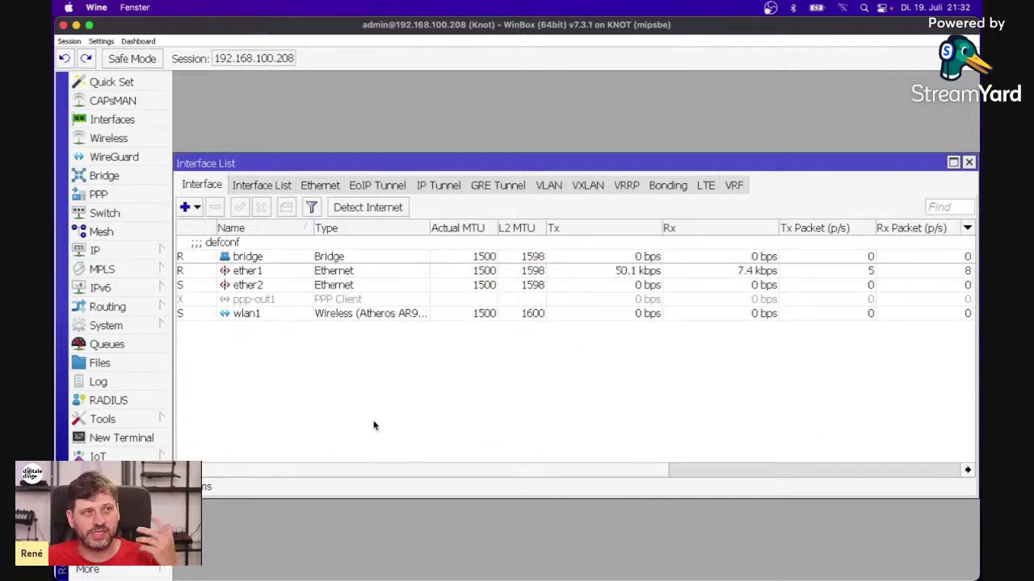
{"action": "left_click", "coordinate": [278, 275]}
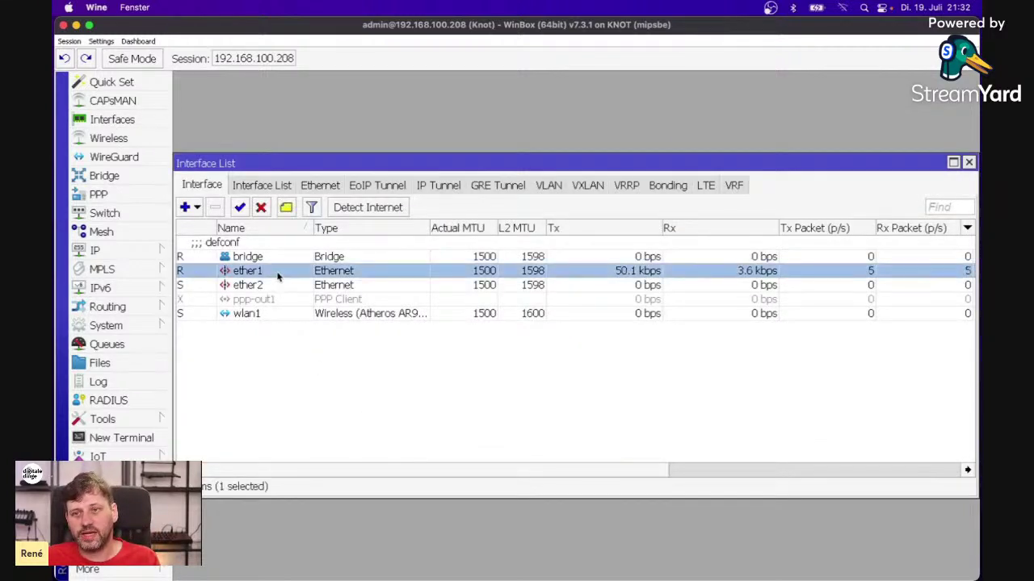
{"action": "left_click", "coordinate": [281, 285]}
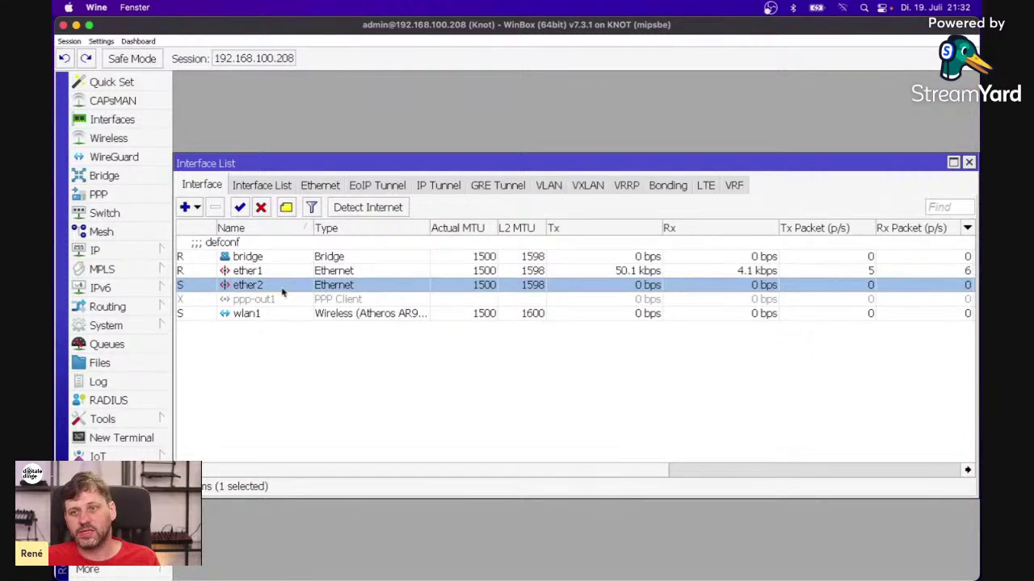
{"action": "left_click", "coordinate": [287, 314]}
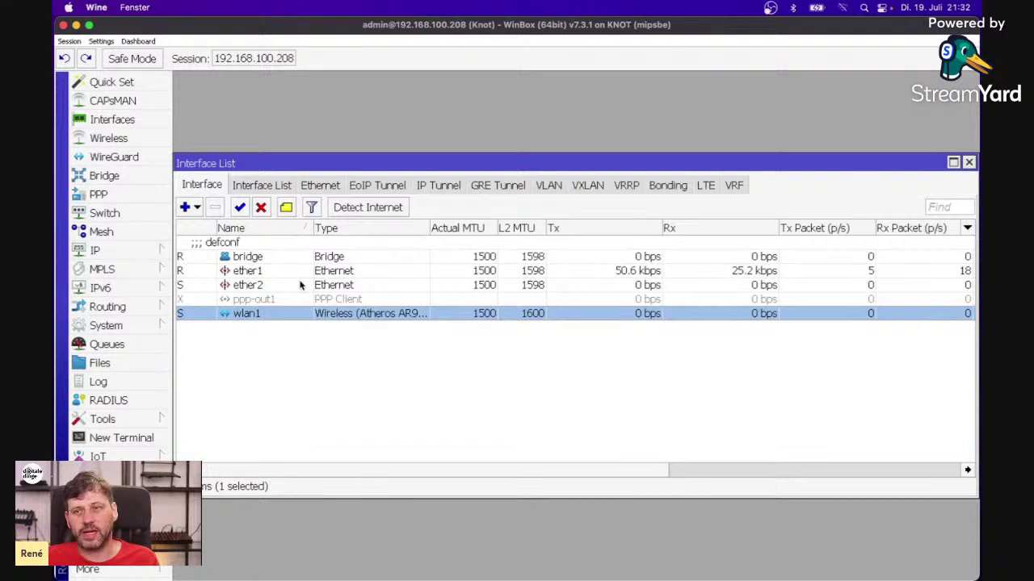
{"action": "left_click", "coordinate": [261, 208]}
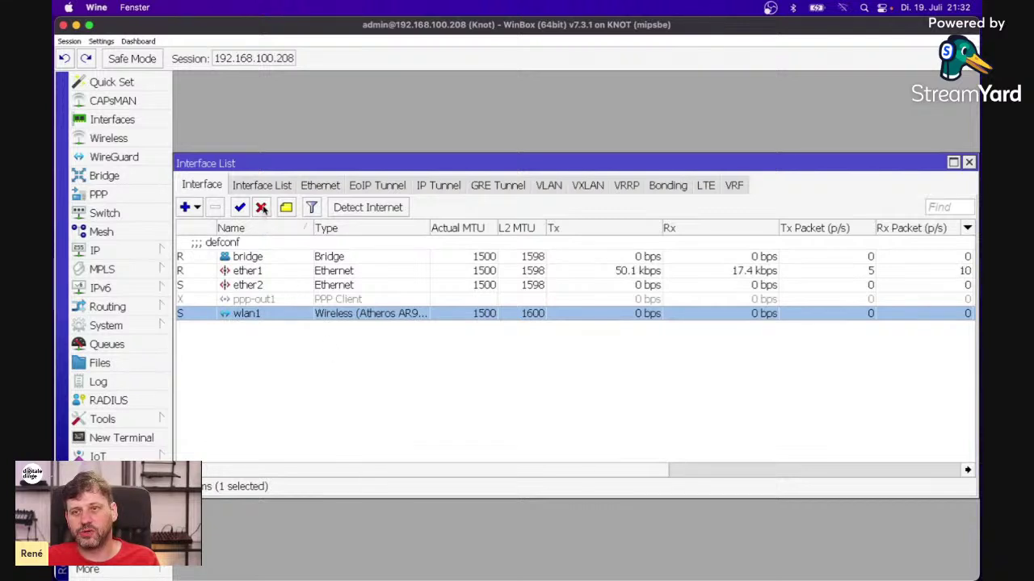
Step: Examine the interface lists, Ethernet ports, tunnels, VLAN, VXLAN, VRRP, bonding, LTE and VRF sections, then close the interface overview
{"action": "left_click", "coordinate": [296, 300]}
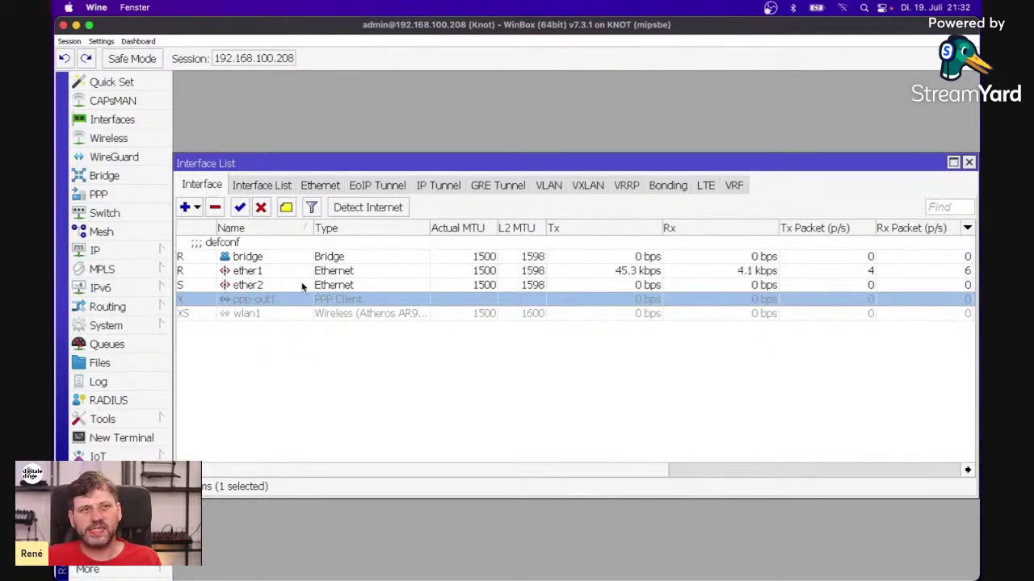
{"action": "left_click", "coordinate": [264, 189]}
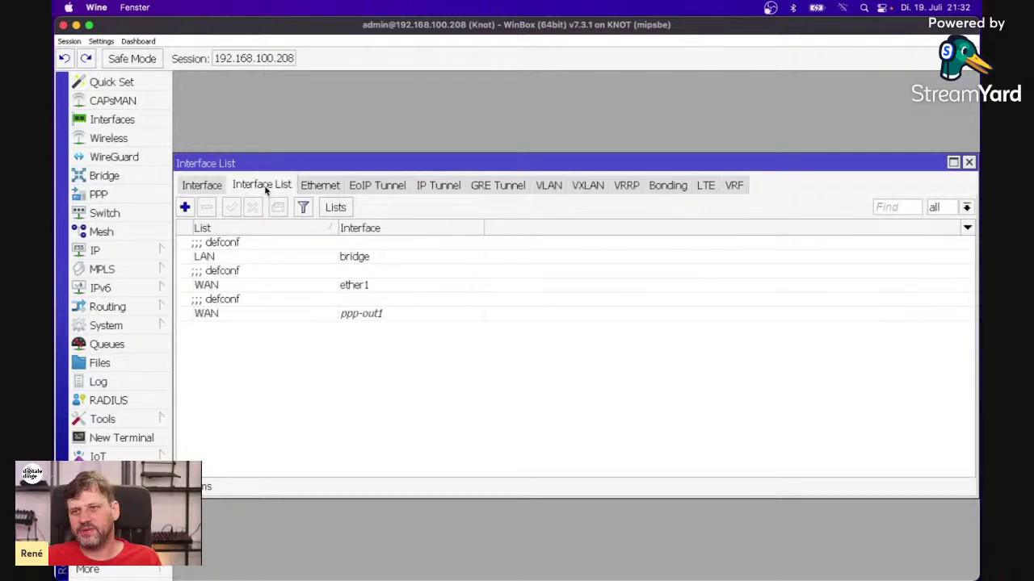
{"action": "left_click", "coordinate": [320, 188]}
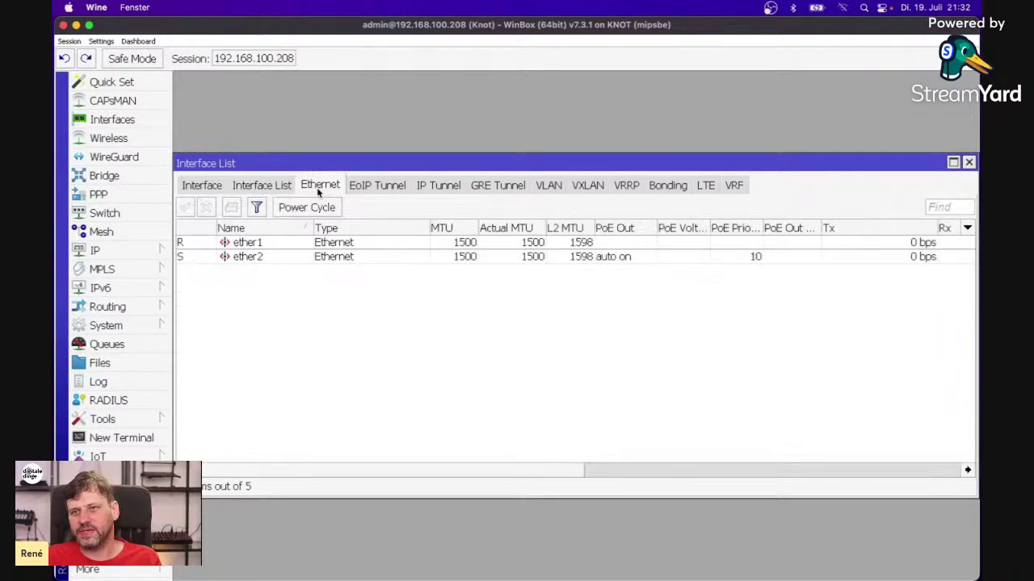
{"action": "left_click", "coordinate": [377, 189]}
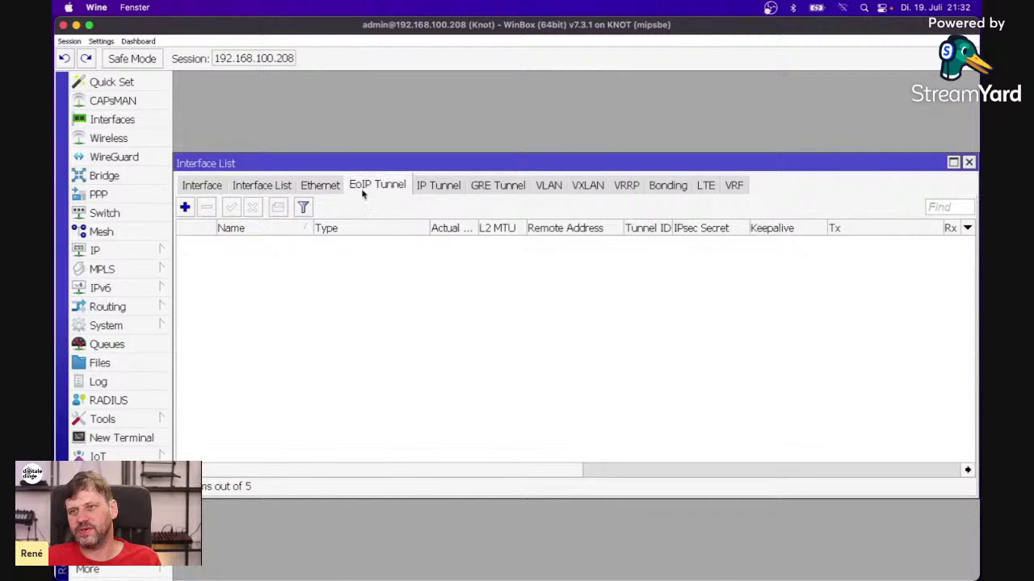
{"action": "left_click", "coordinate": [459, 187]}
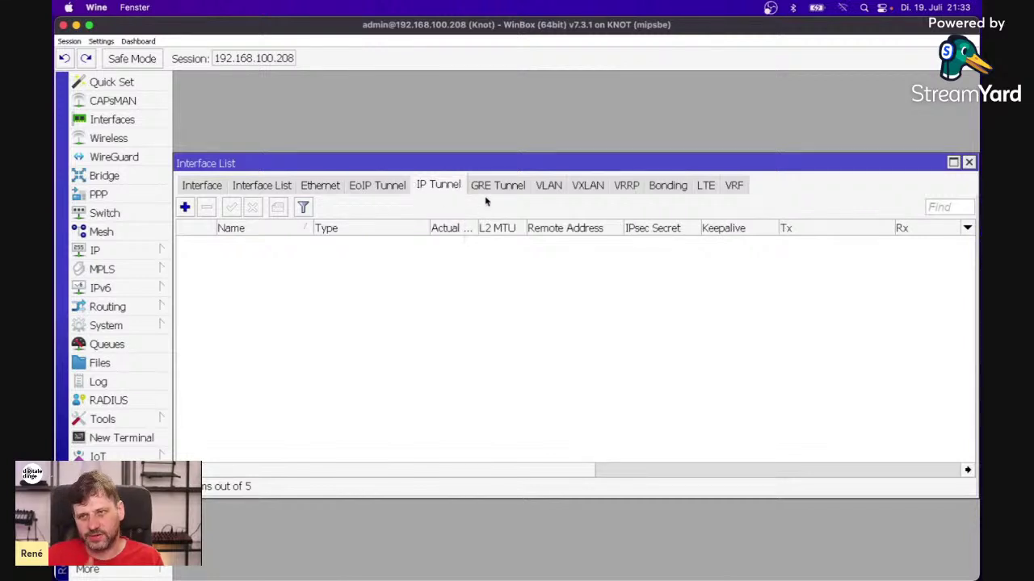
{"action": "left_click", "coordinate": [488, 190]}
{"action": "left_click", "coordinate": [542, 190]}
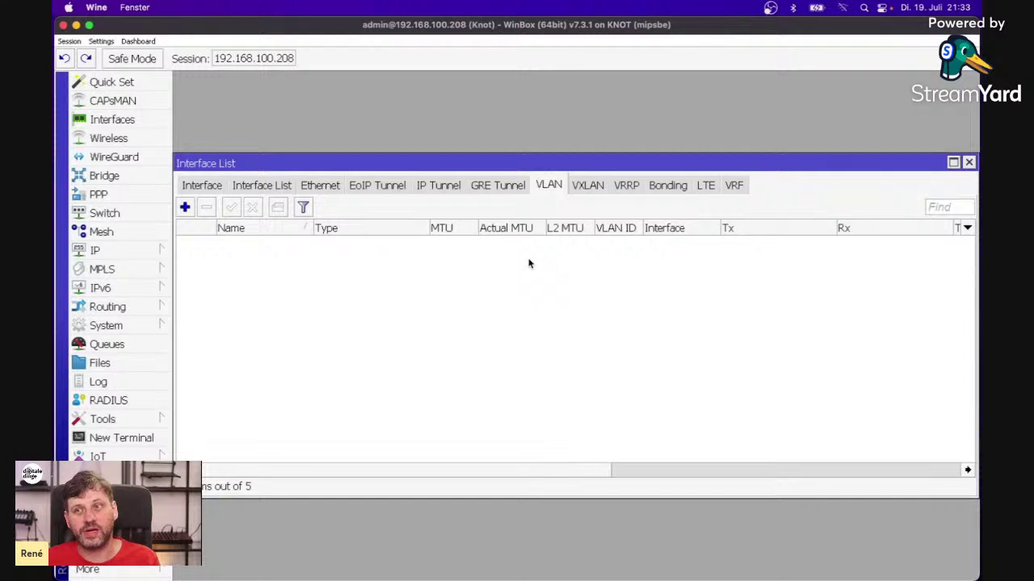
{"action": "left_click", "coordinate": [588, 186]}
{"action": "left_click", "coordinate": [626, 187]}
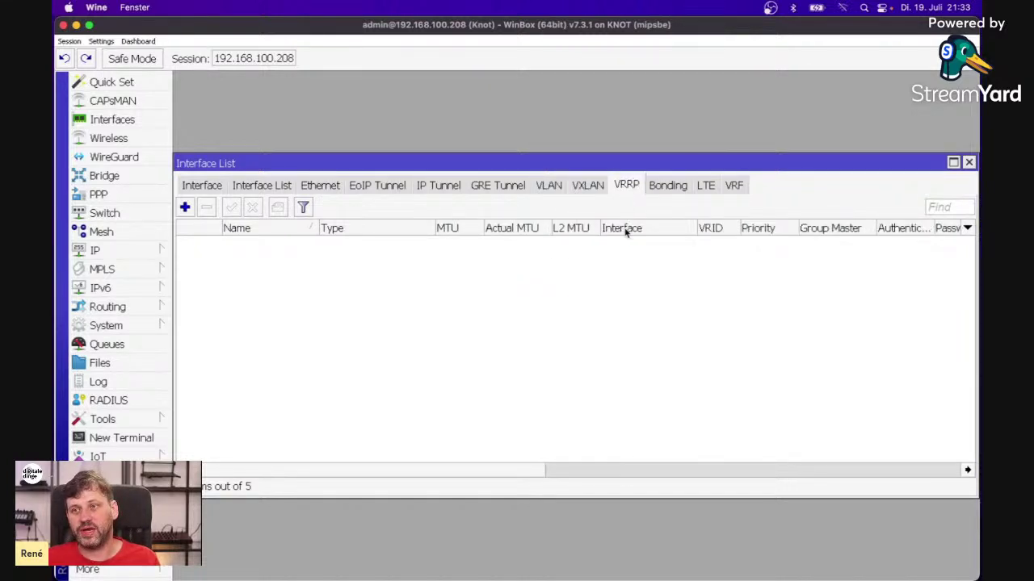
{"action": "left_click", "coordinate": [663, 188]}
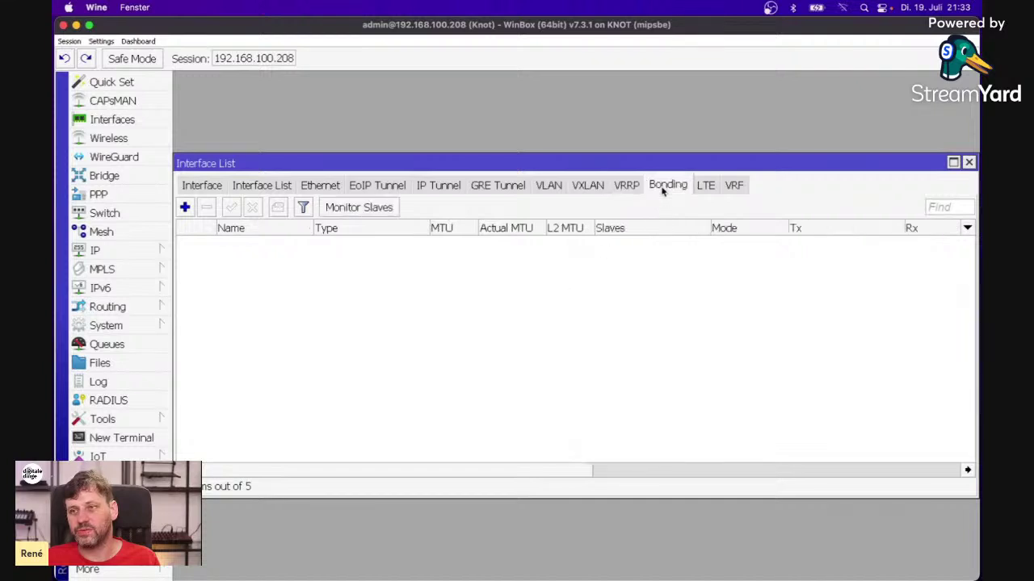
{"action": "left_click", "coordinate": [706, 186]}
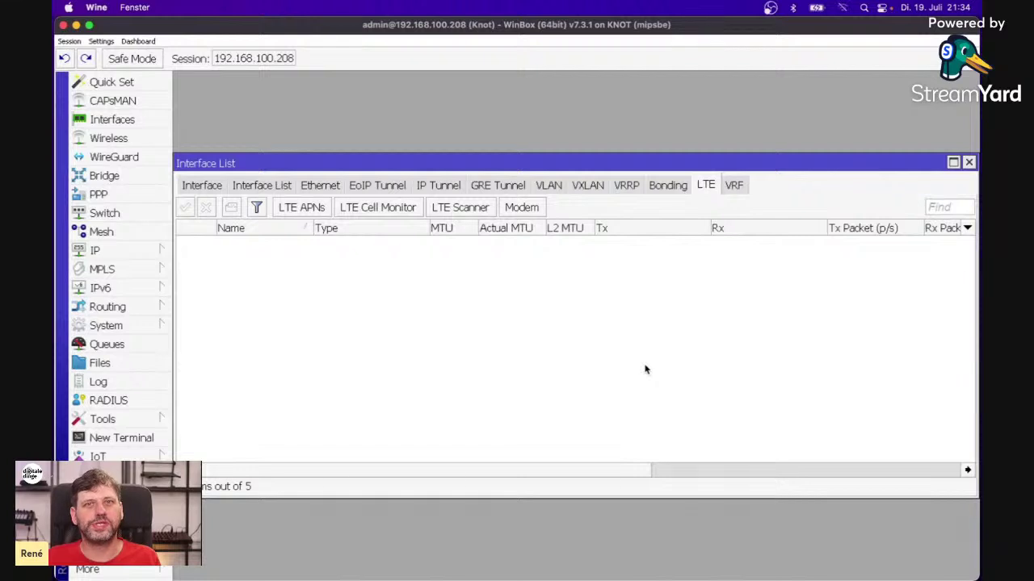
{"action": "left_click", "coordinate": [733, 185]}
{"action": "left_click", "coordinate": [705, 185]}
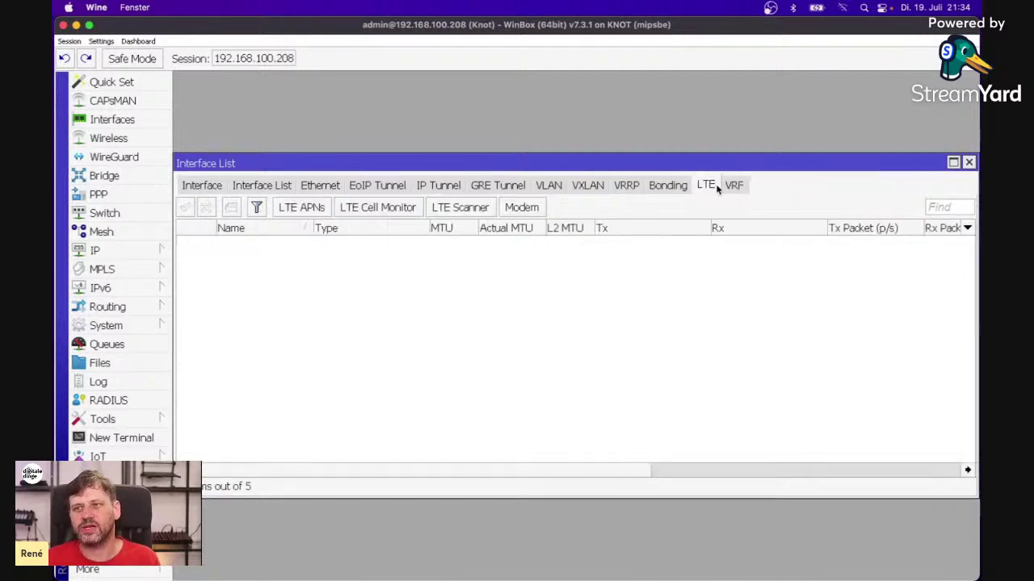
{"action": "left_click", "coordinate": [969, 164]}
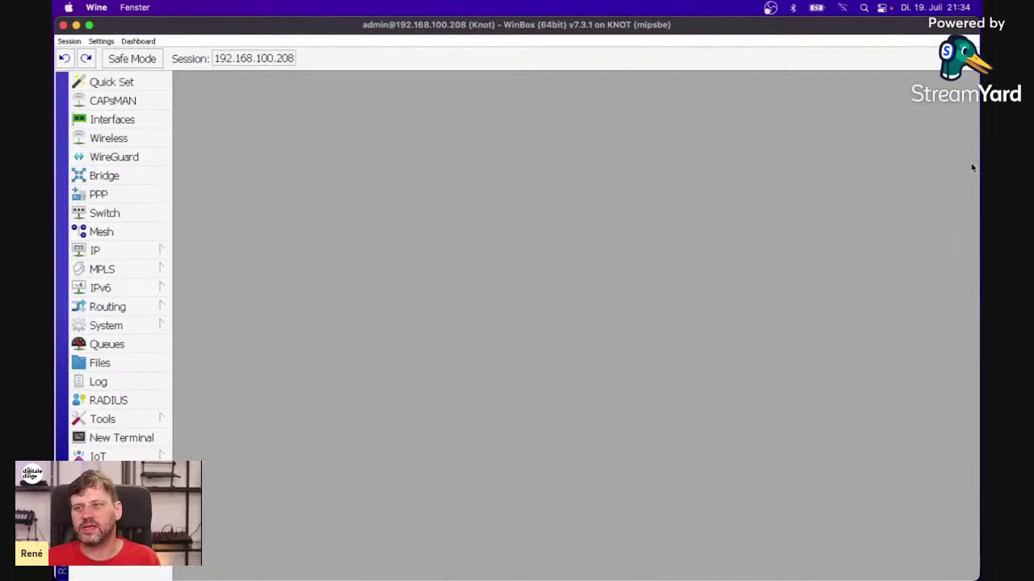
Step: Examine the general and wireless settings of wlan1 in the Wireless Tables, and close them without changes
{"action": "left_click", "coordinate": [111, 139]}
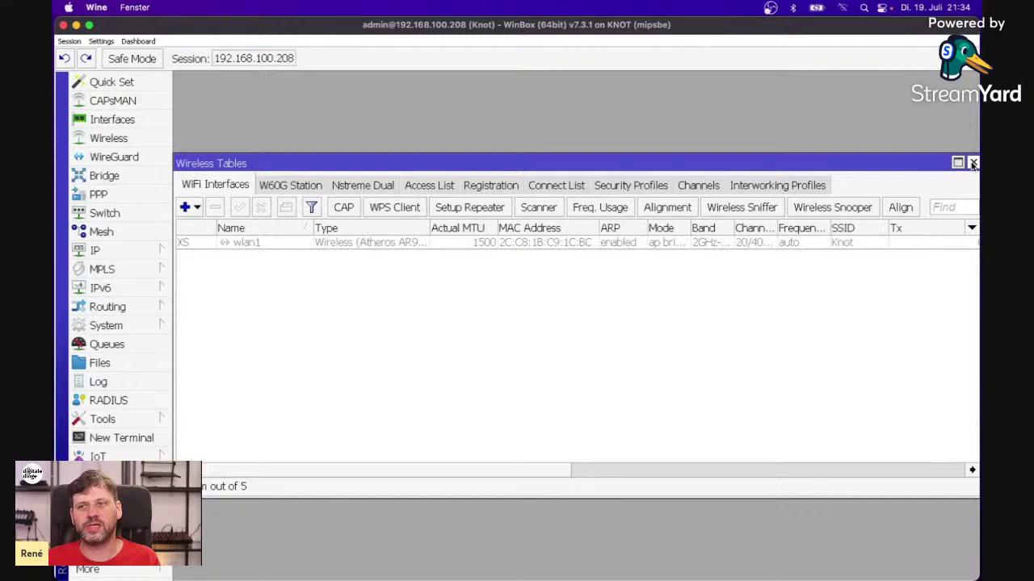
{"action": "left_click", "coordinate": [237, 243]}
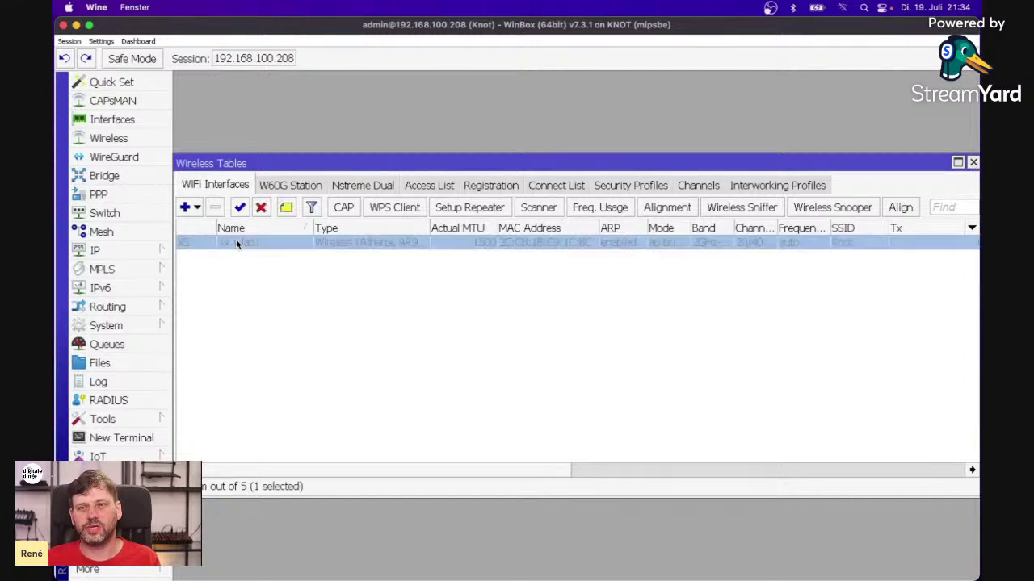
{"action": "double_click", "coordinate": [236, 244]}
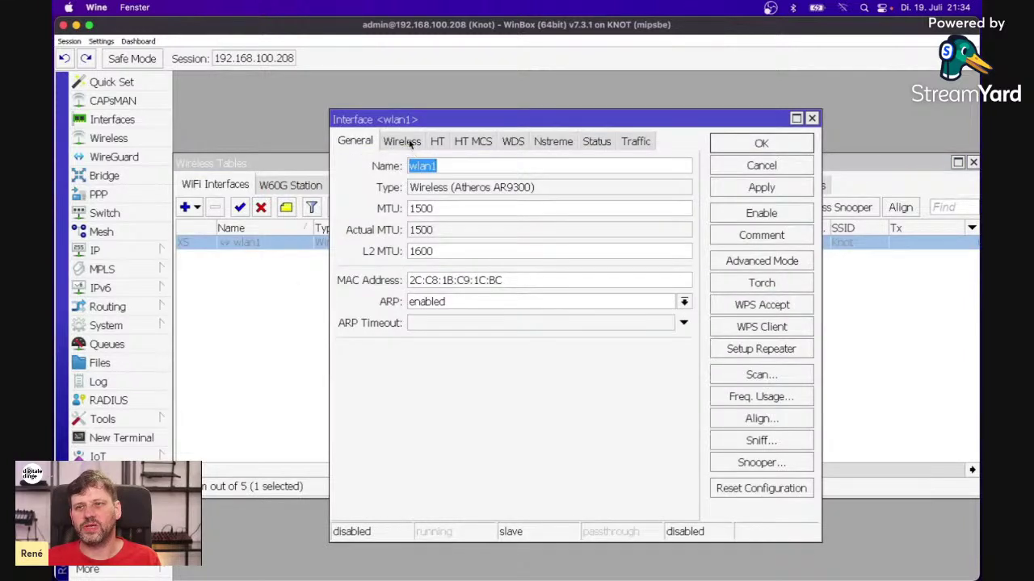
{"action": "left_click", "coordinate": [410, 143]}
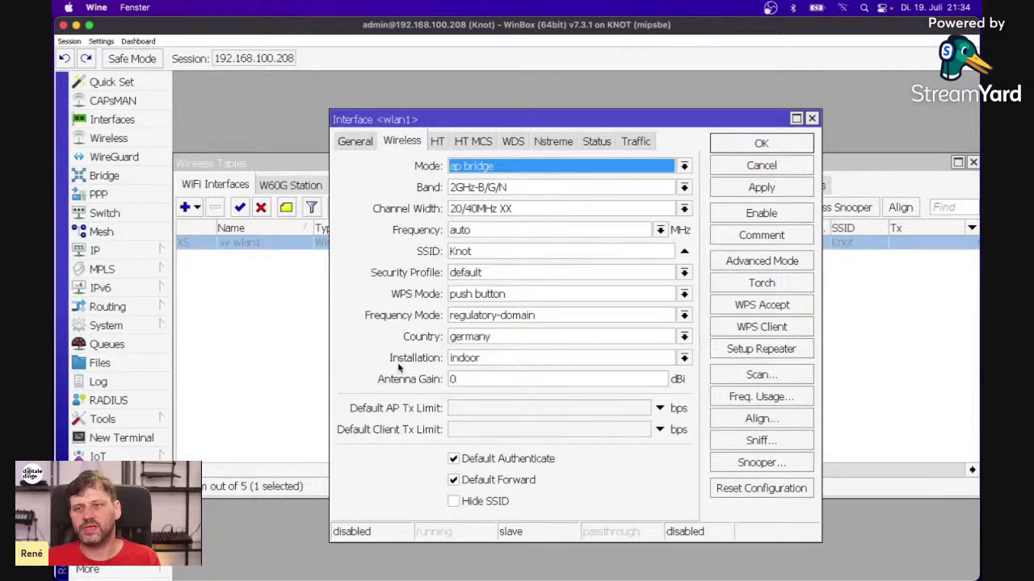
{"action": "left_click", "coordinate": [735, 168]}
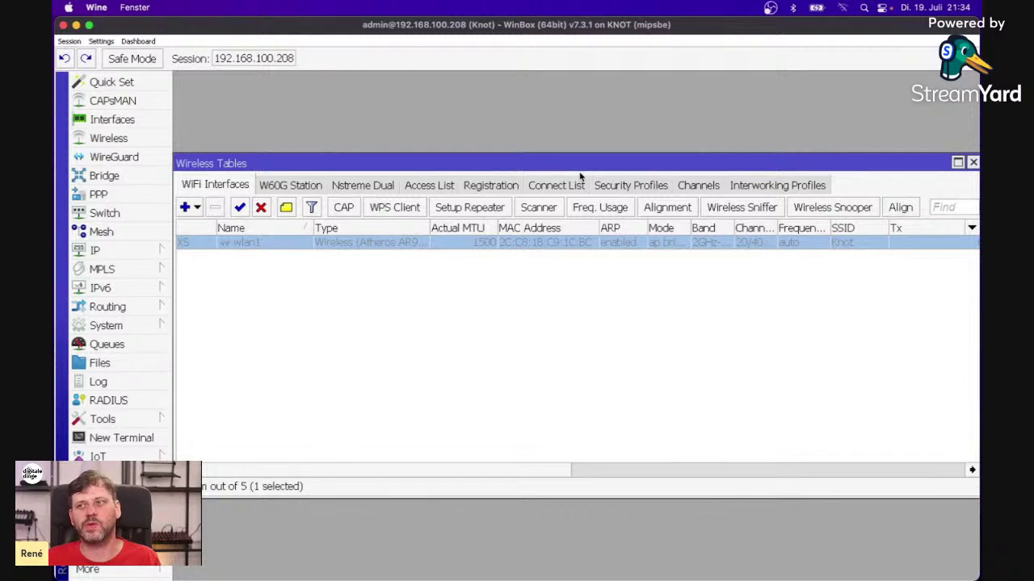
{"action": "left_click", "coordinate": [972, 162]}
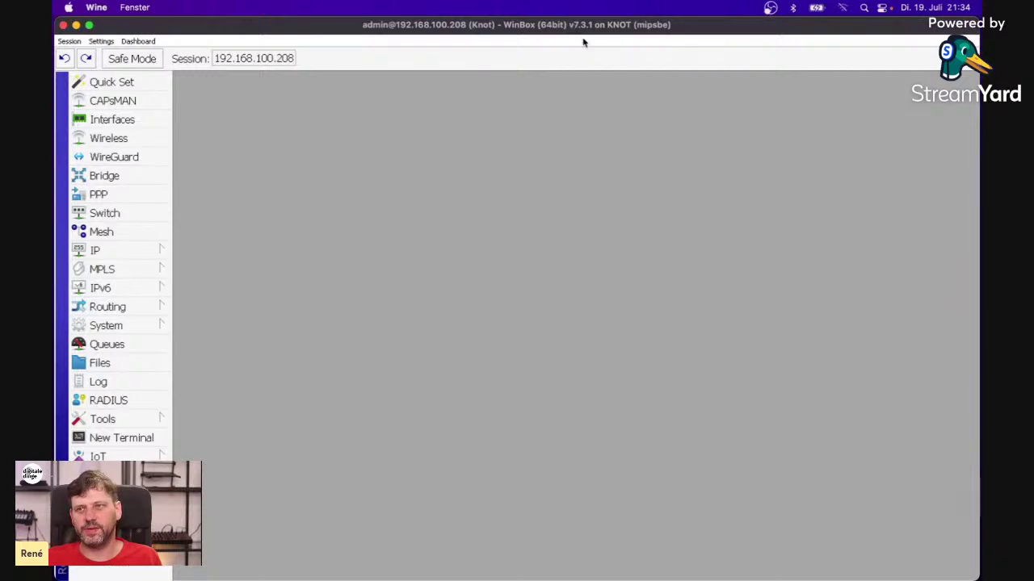
Step: Add a WireGuard interface with the default name wireguard1, MTU 1420 and listen port 13231
{"action": "left_click", "coordinate": [125, 158]}
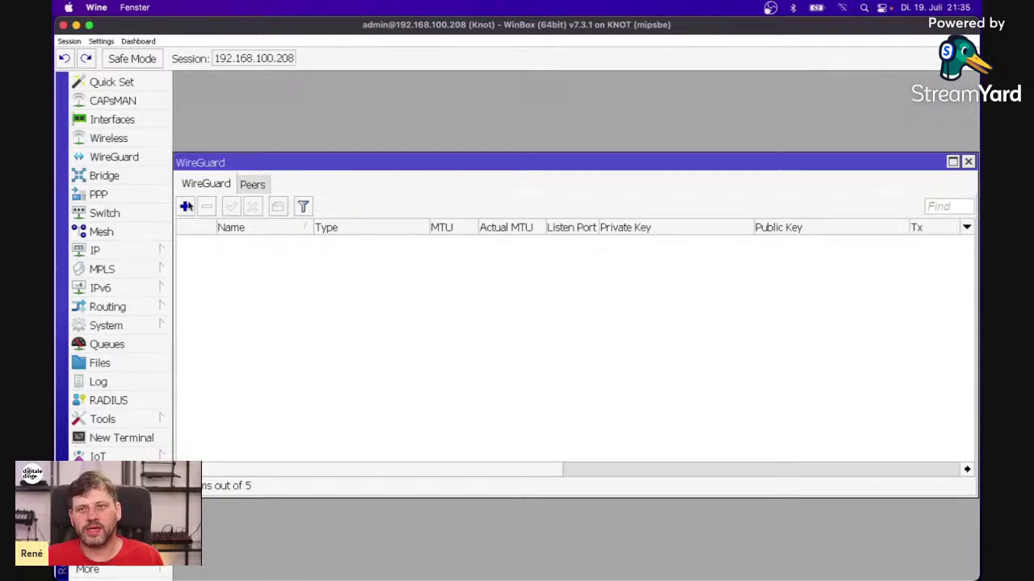
{"action": "left_click", "coordinate": [185, 207]}
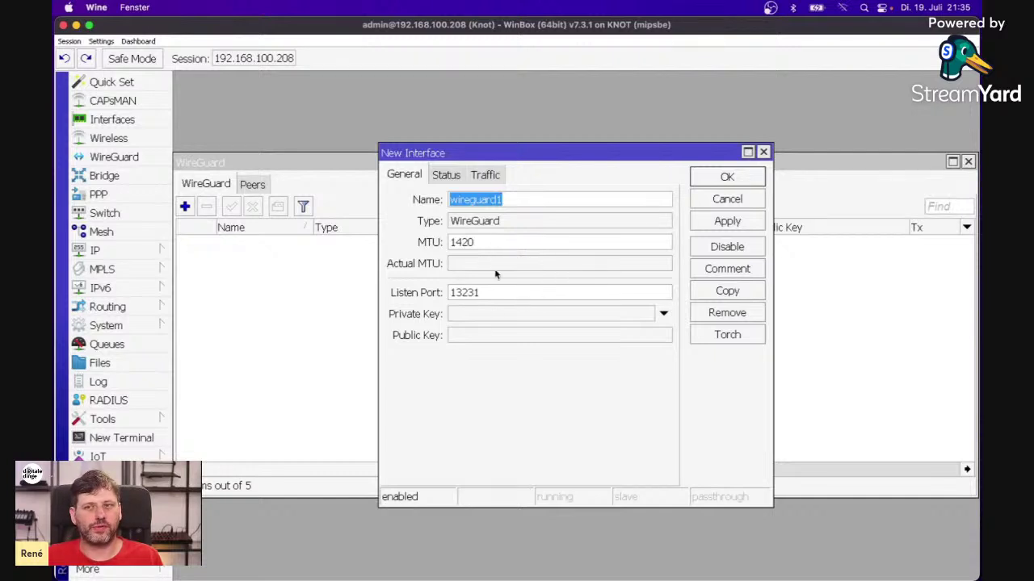
{"action": "left_click", "coordinate": [704, 179]}
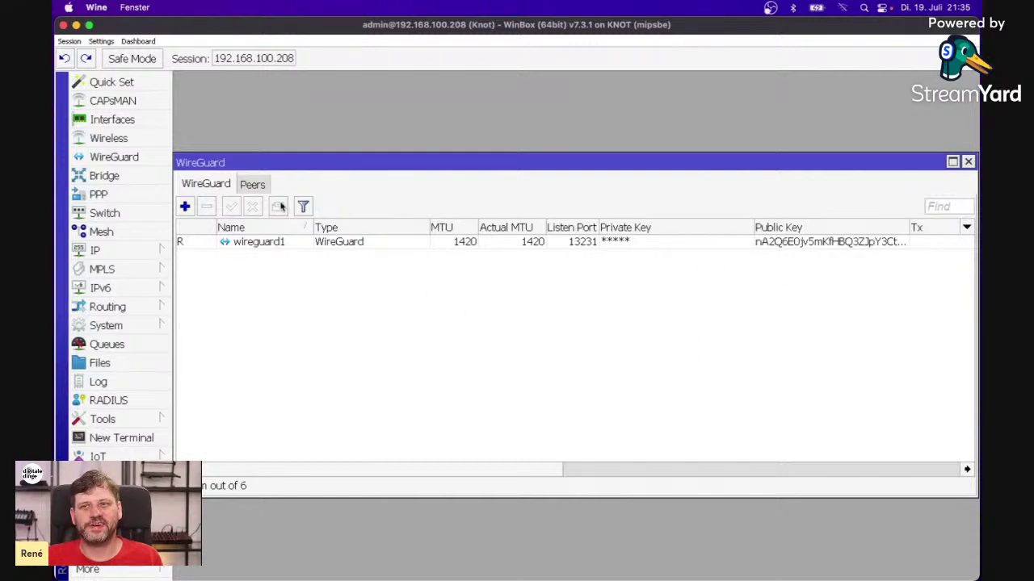
Step: View the fields for a new WireGuard peer on wireguard1, cancel without adding it and close the WireGuard window
{"action": "left_click", "coordinate": [253, 184]}
{"action": "left_click", "coordinate": [186, 207]}
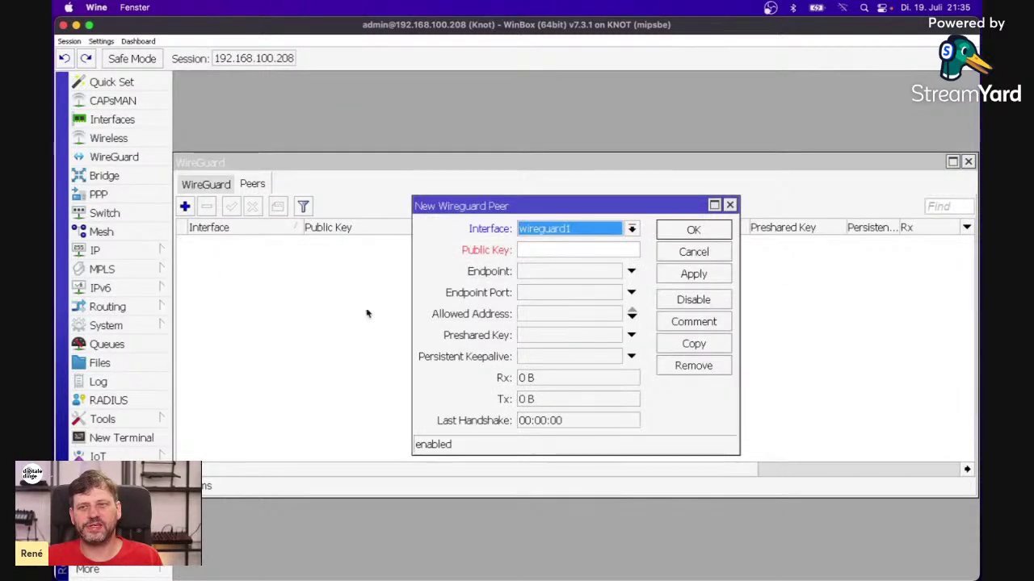
{"action": "left_click", "coordinate": [582, 249]}
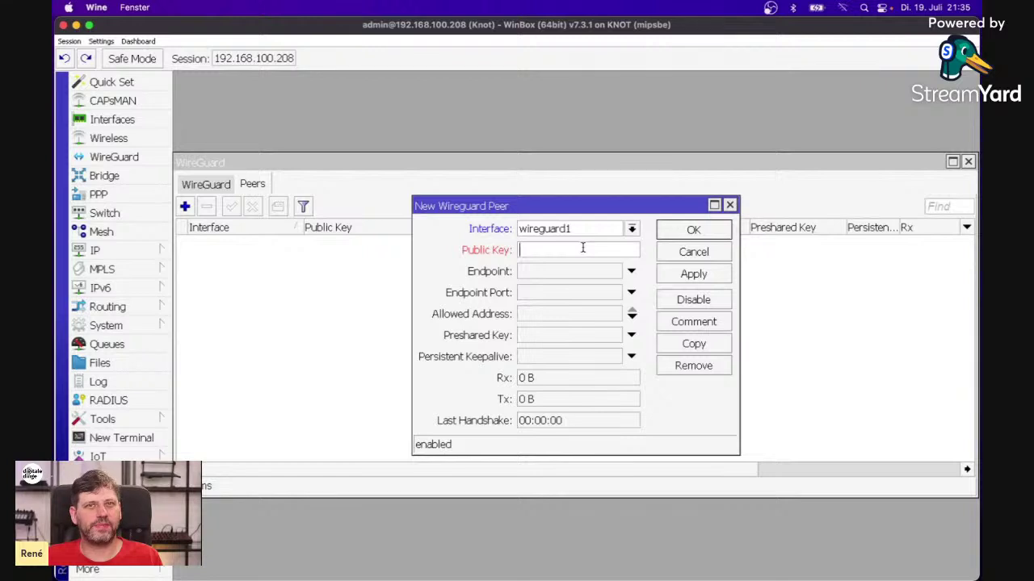
{"action": "left_click", "coordinate": [696, 258]}
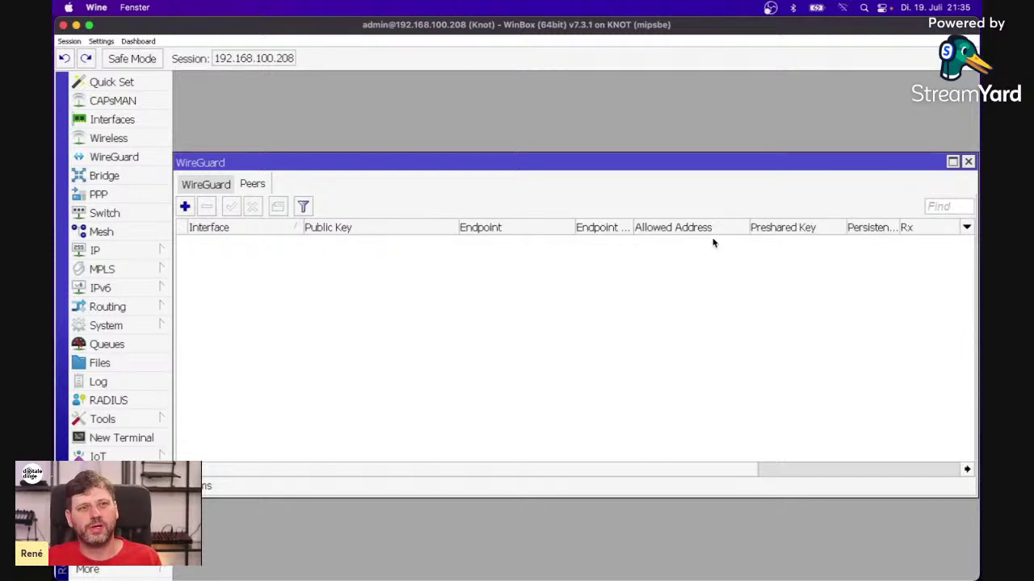
{"action": "left_click", "coordinate": [968, 162]}
{"action": "left_click", "coordinate": [103, 158]}
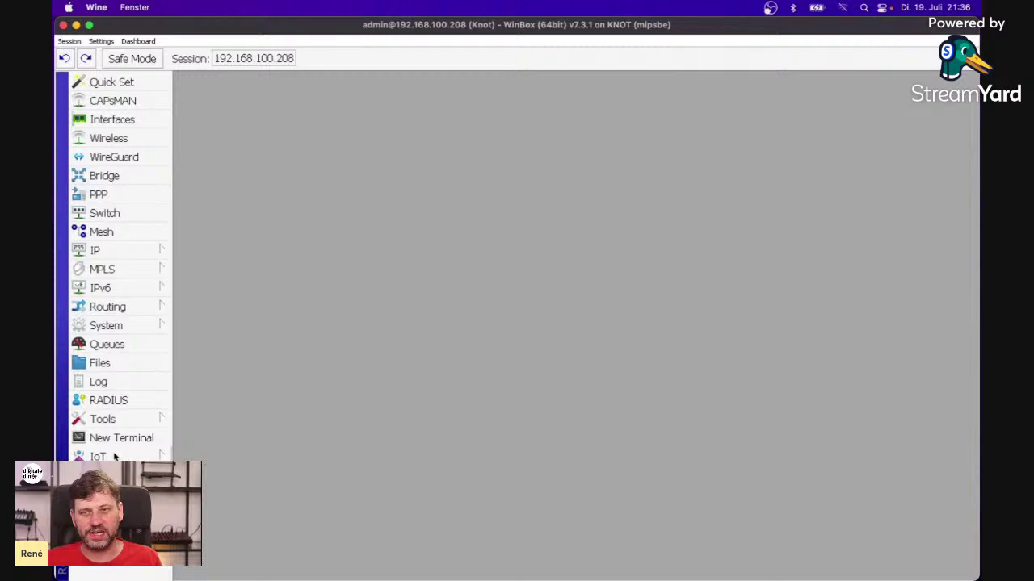
Step: Open the installed package list, check for RouterOS updates in the stable channel, and close both windows
{"action": "left_click", "coordinate": [117, 327]}
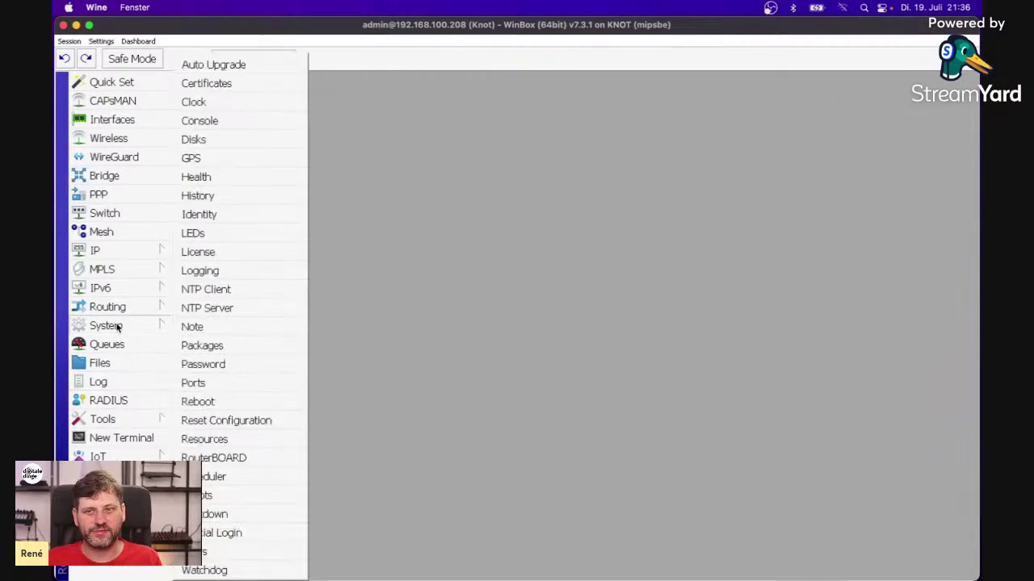
{"action": "left_click", "coordinate": [234, 349]}
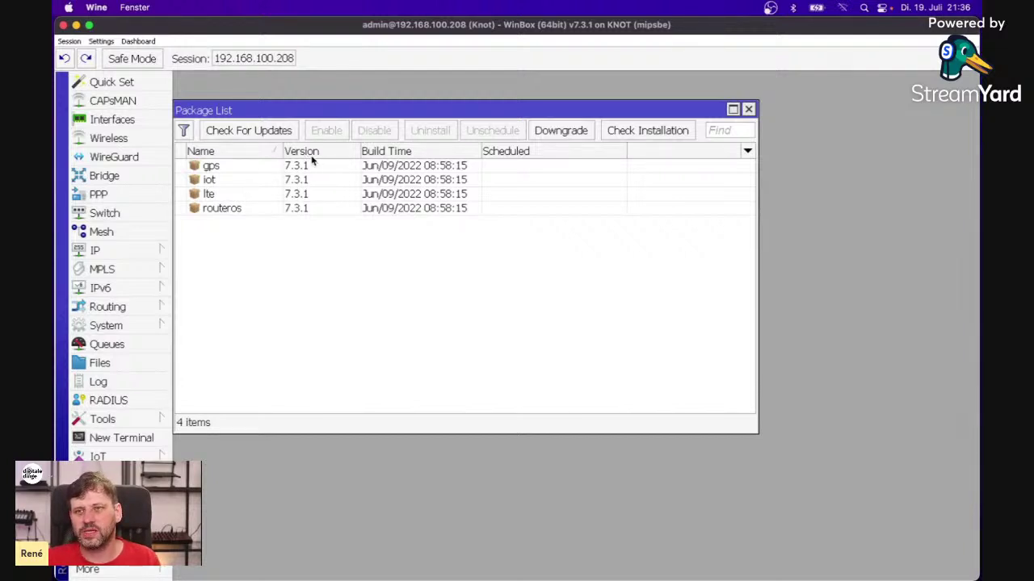
{"action": "left_click", "coordinate": [268, 136]}
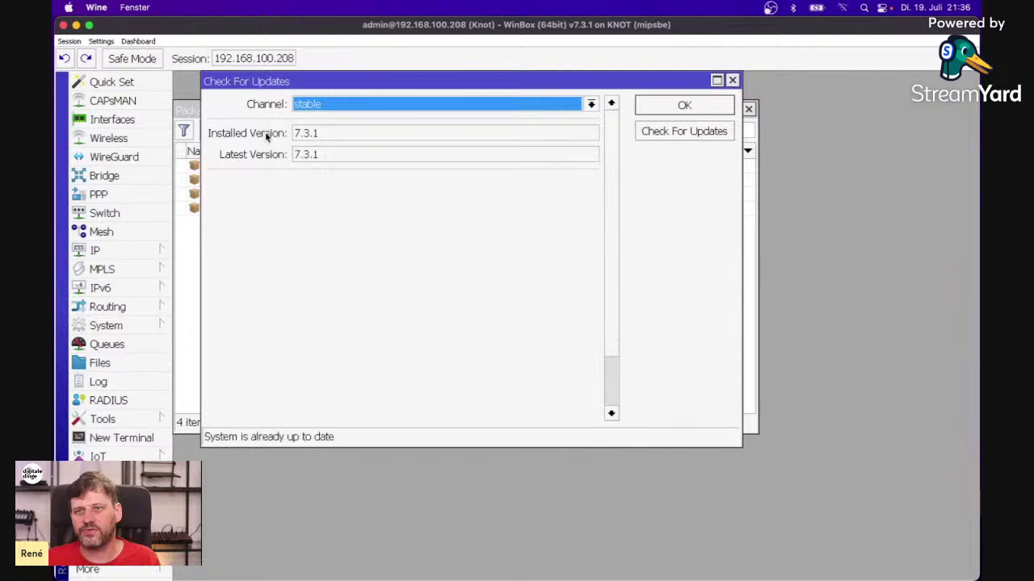
{"action": "left_click", "coordinate": [731, 80]}
{"action": "left_click", "coordinate": [747, 109]}
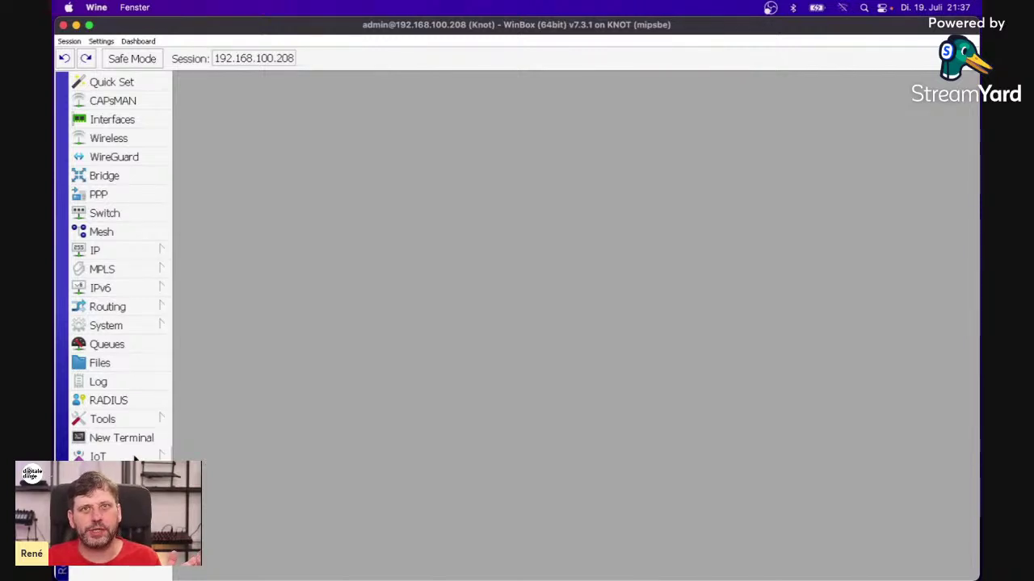
{"action": "left_click", "coordinate": [135, 457]}
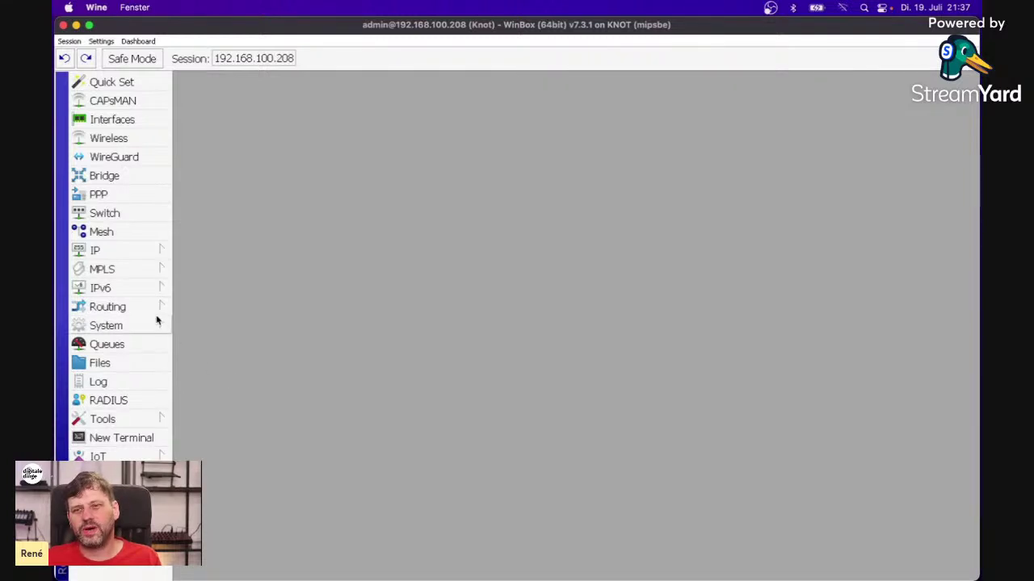
{"action": "mouse_move", "coordinate": [152, 324]}
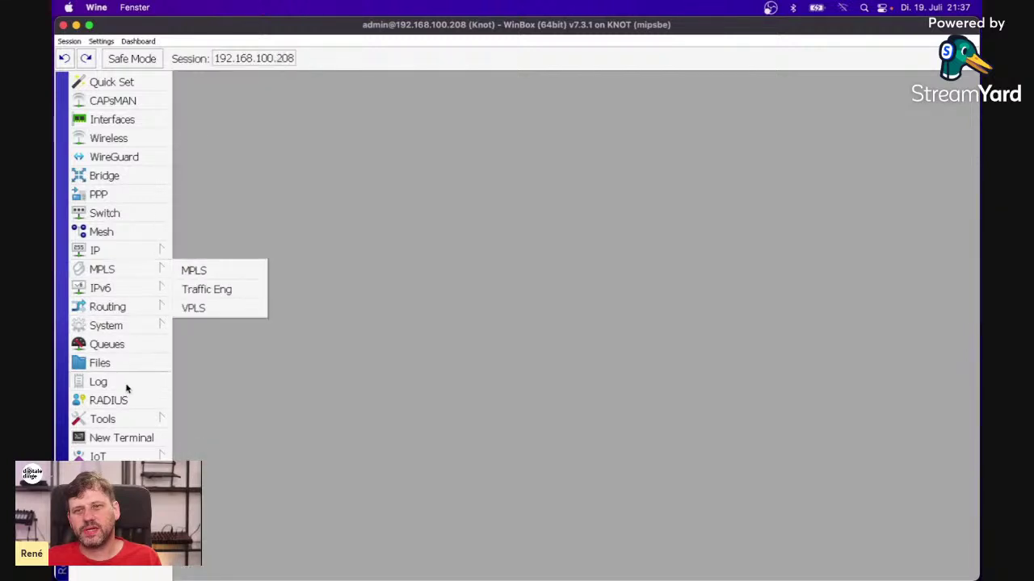
{"action": "mouse_move", "coordinate": [113, 424]}
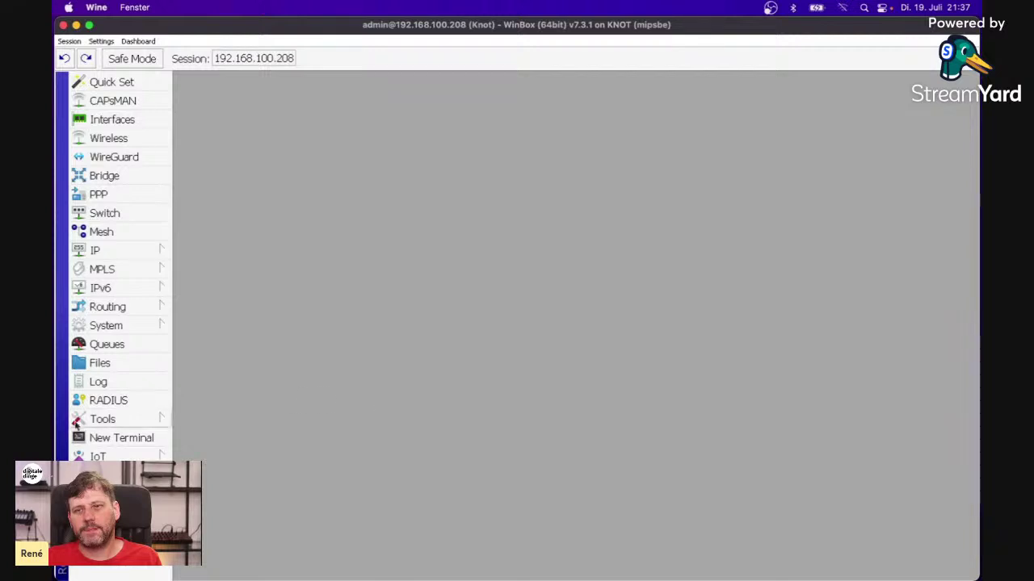
Step: Examine the statistics, general settings and antenna choice of Bluetooth device bt1, and leave its dialog without changes
{"action": "mouse_move", "coordinate": [134, 456]}
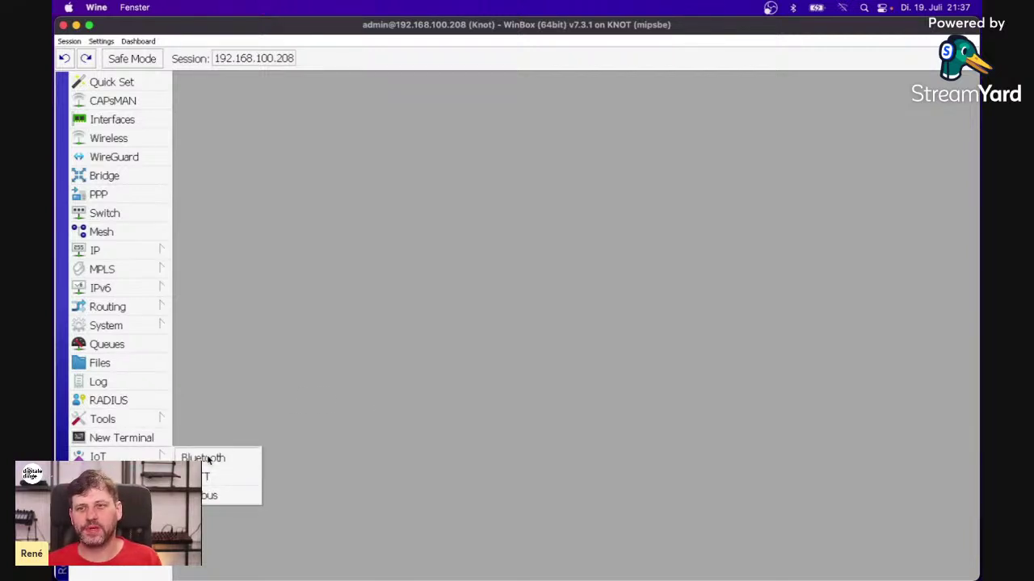
{"action": "left_click", "coordinate": [209, 458]}
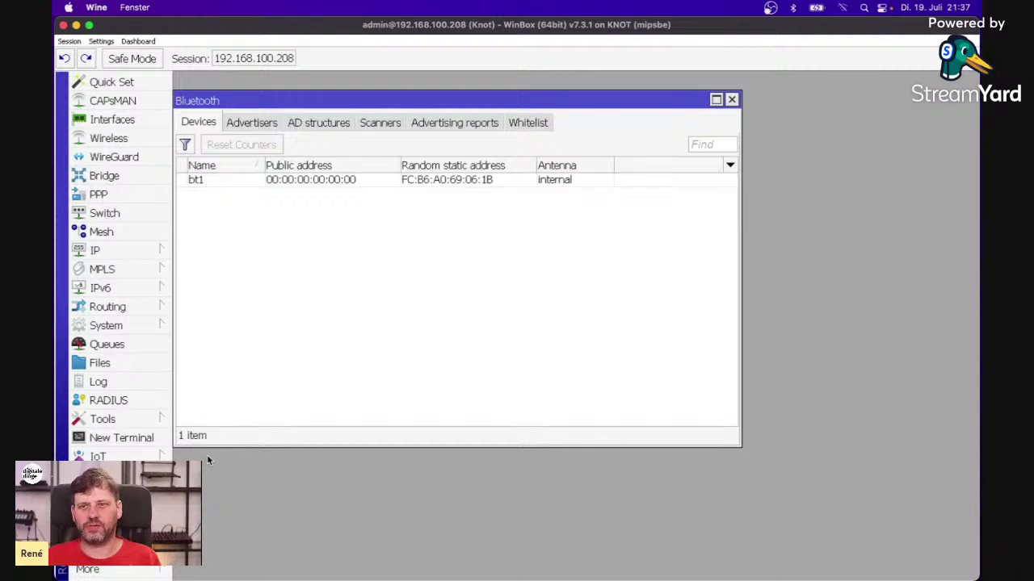
{"action": "left_click", "coordinate": [211, 180]}
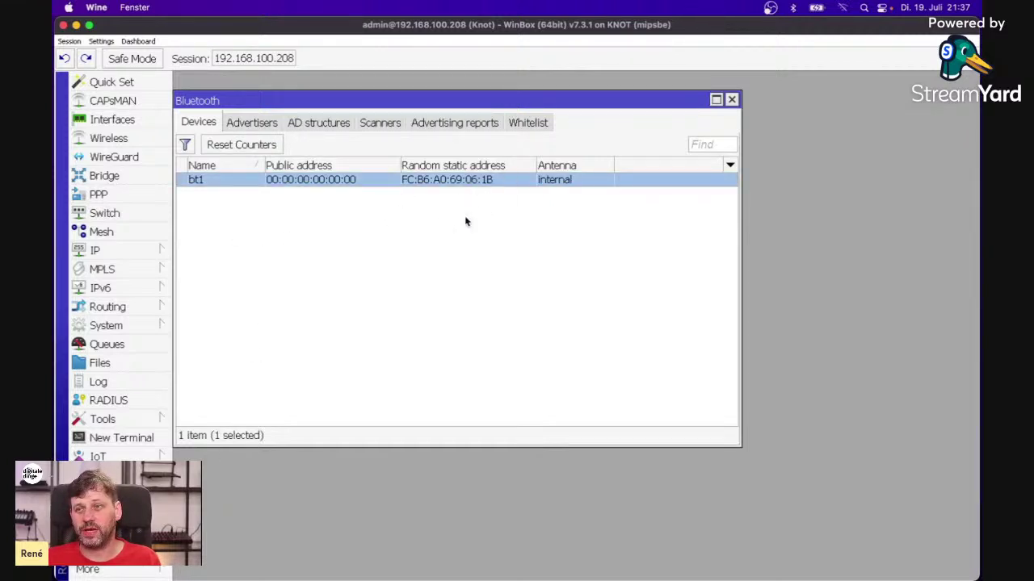
{"action": "double_click", "coordinate": [578, 182]}
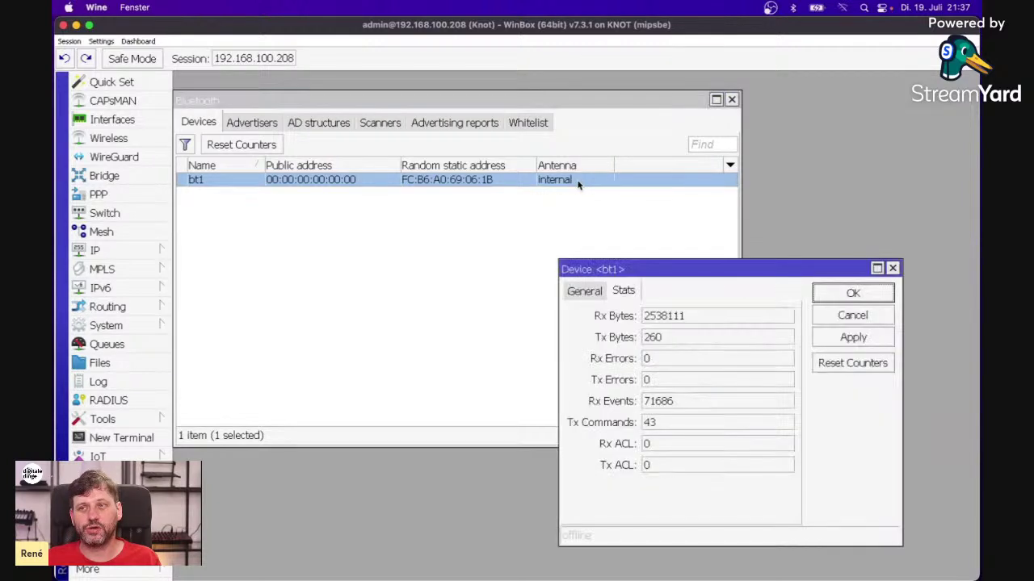
{"action": "left_click", "coordinate": [584, 291]}
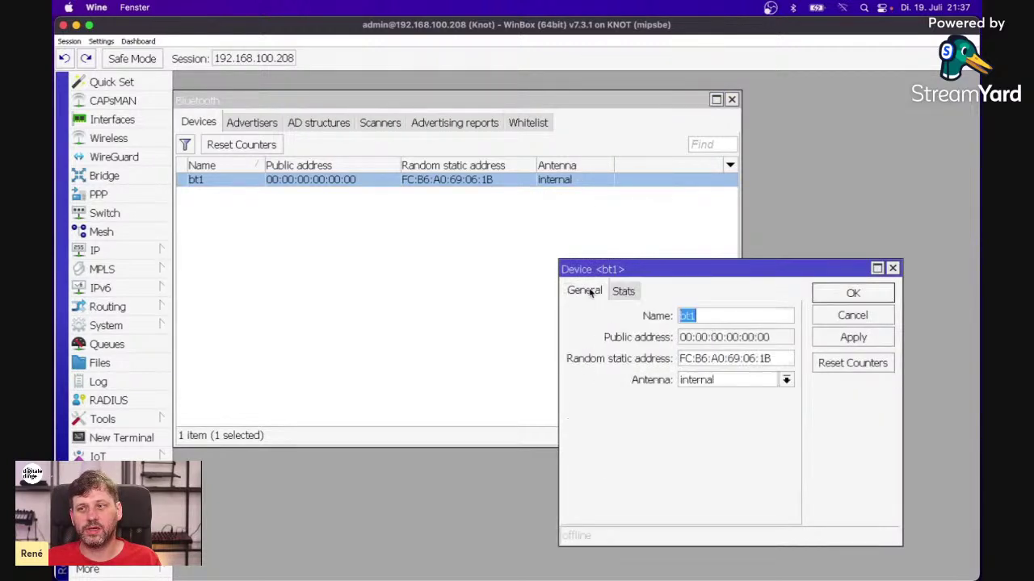
{"action": "left_click", "coordinate": [785, 380]}
{"action": "left_click", "coordinate": [694, 395]}
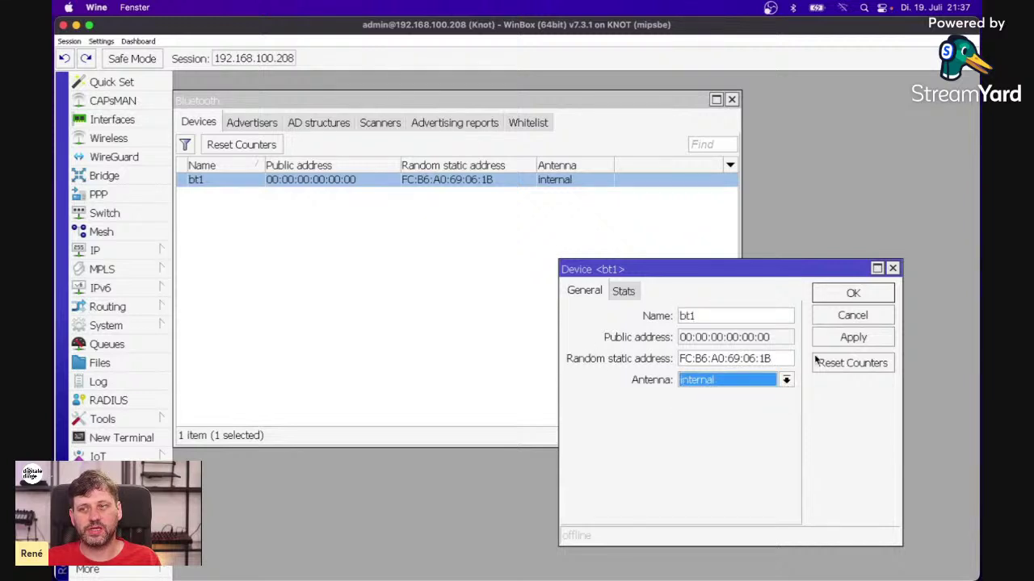
{"action": "left_click", "coordinate": [848, 316]}
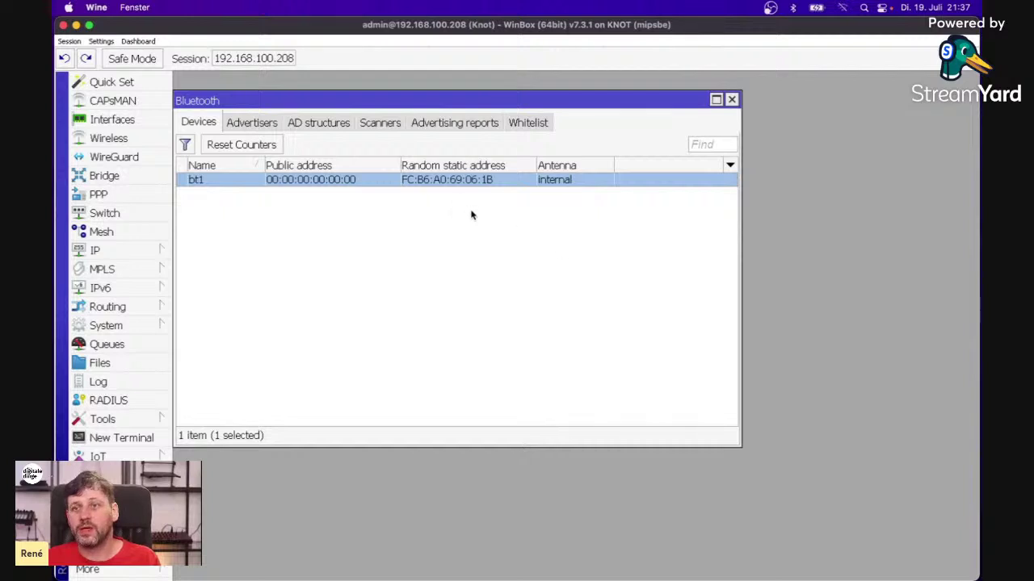
Step: Examine the Bluetooth advertisers, AD structures and the scanner settings of bt1, and cancel the scanner dialog
{"action": "left_click", "coordinate": [256, 126]}
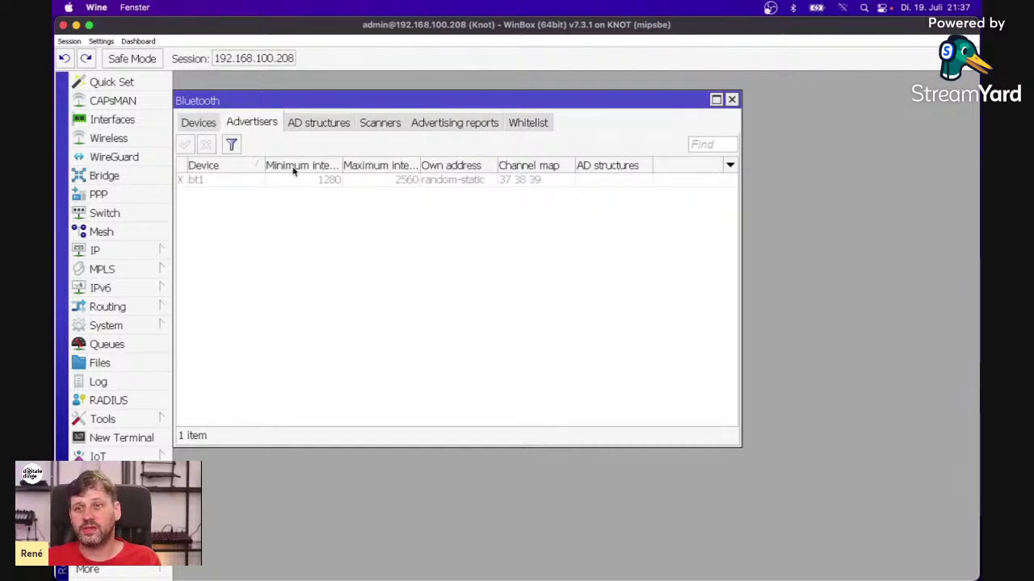
{"action": "left_click", "coordinate": [313, 121]}
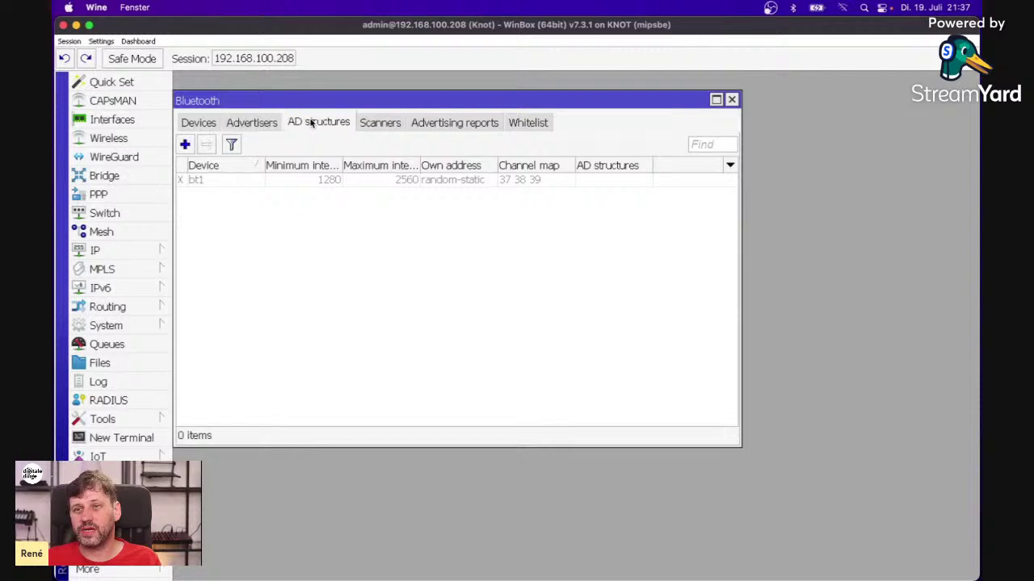
{"action": "left_click", "coordinate": [378, 123]}
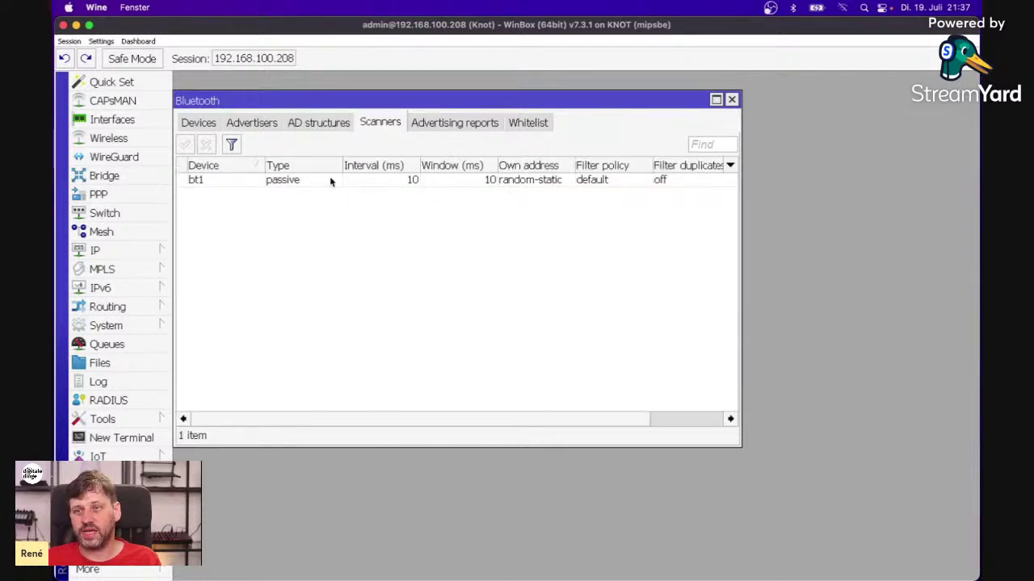
{"action": "double_click", "coordinate": [229, 183]}
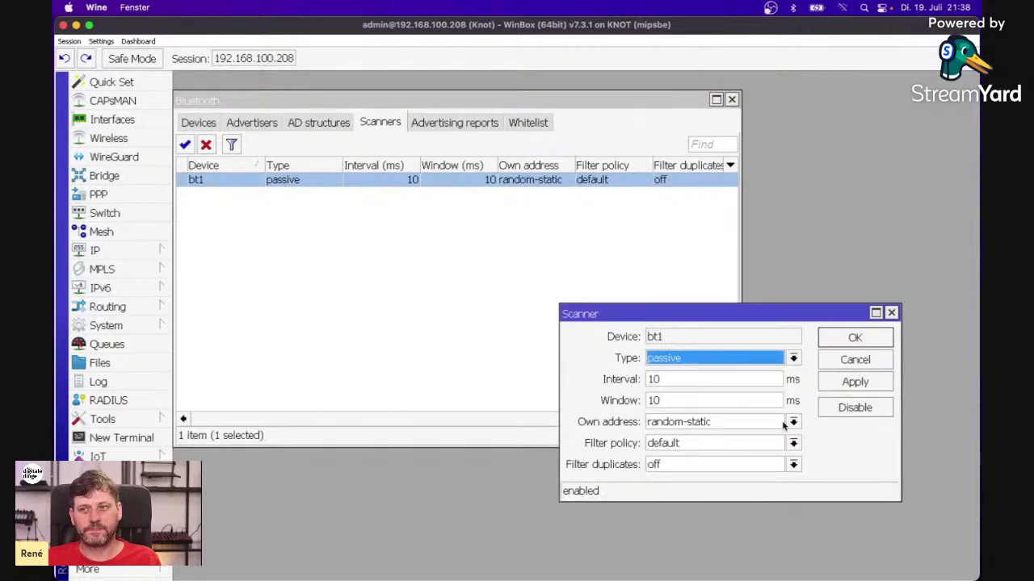
{"action": "left_click", "coordinate": [842, 364]}
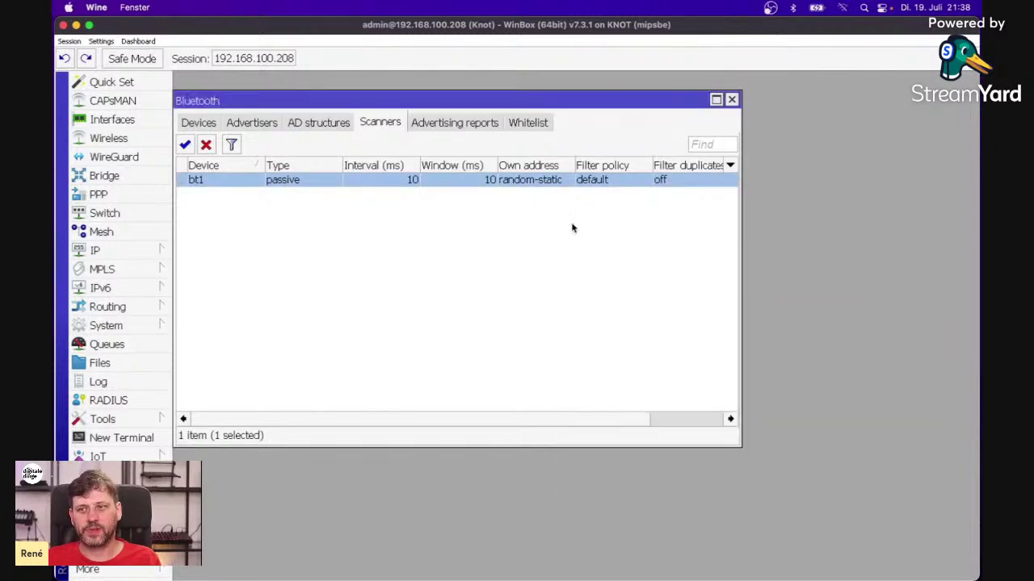
Step: Display the Bluetooth advertising reports in a narrower window and look through the received entries
{"action": "left_click", "coordinate": [461, 130]}
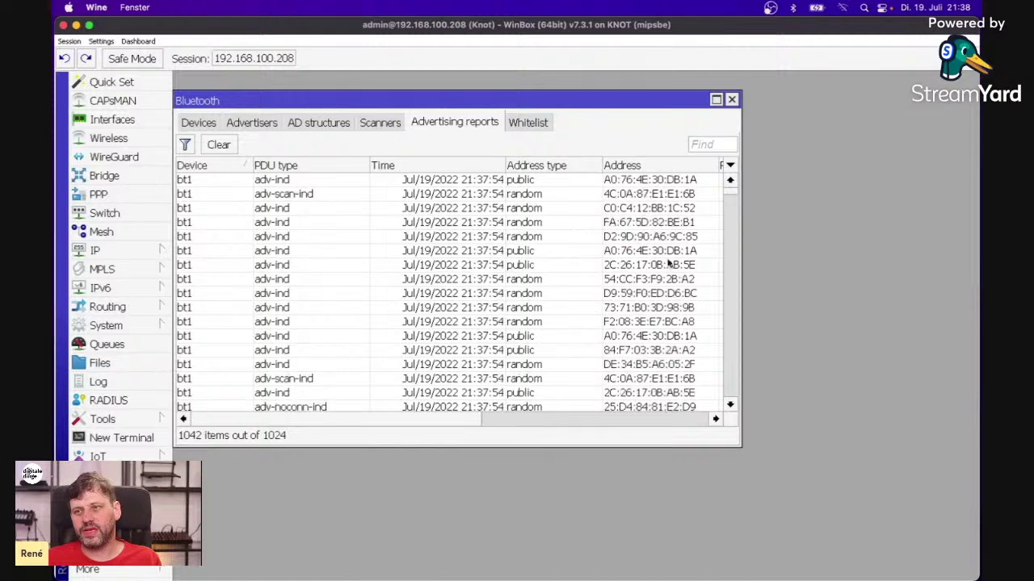
{"action": "left_click_drag", "start_coordinate": [739, 245], "coordinate": [607, 247]}
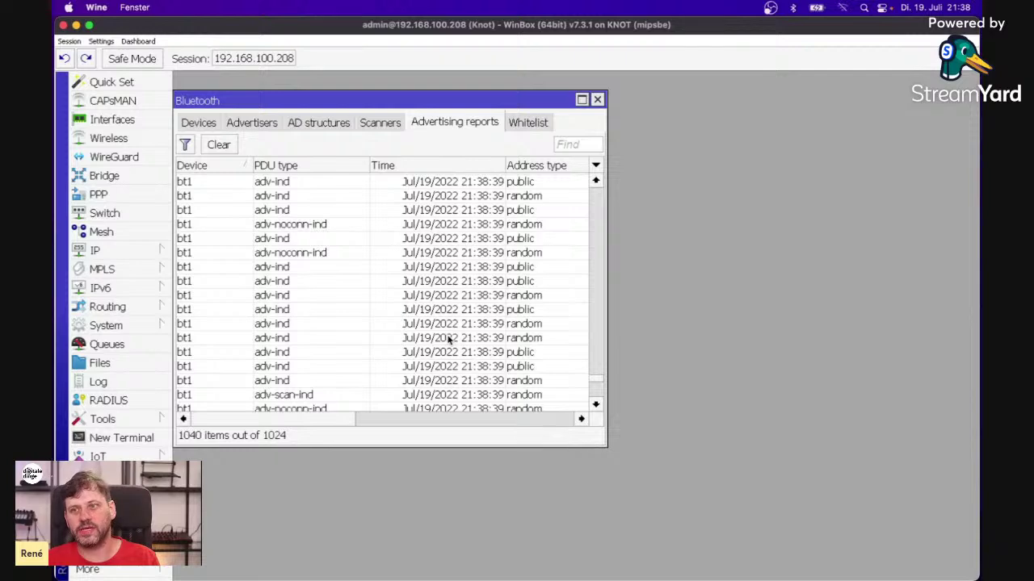
{"action": "scroll", "coordinate": [448, 339], "scroll_direction": "up", "scroll_amount": 15}
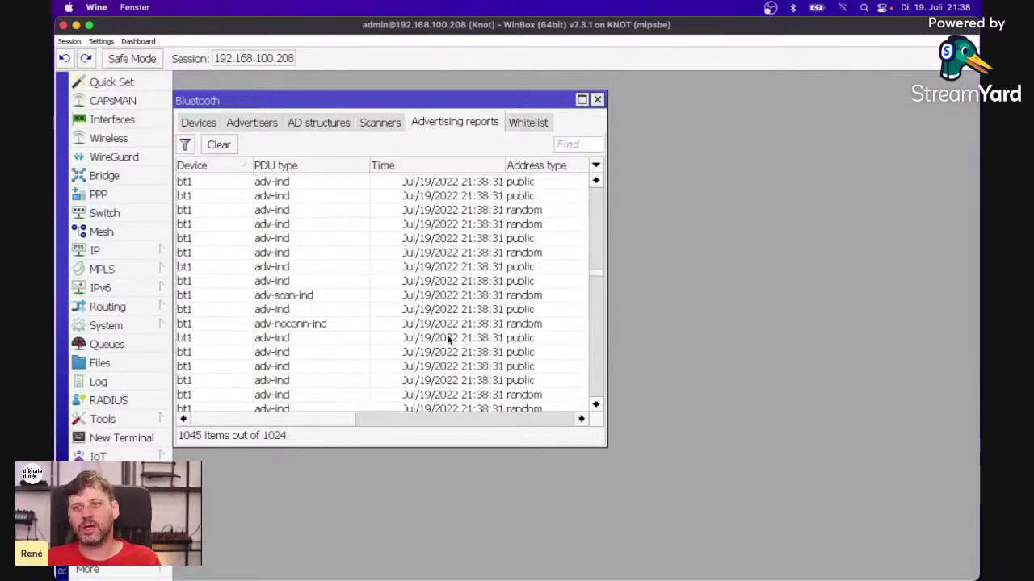
{"action": "scroll", "coordinate": [448, 339], "scroll_direction": "up", "scroll_amount": 5}
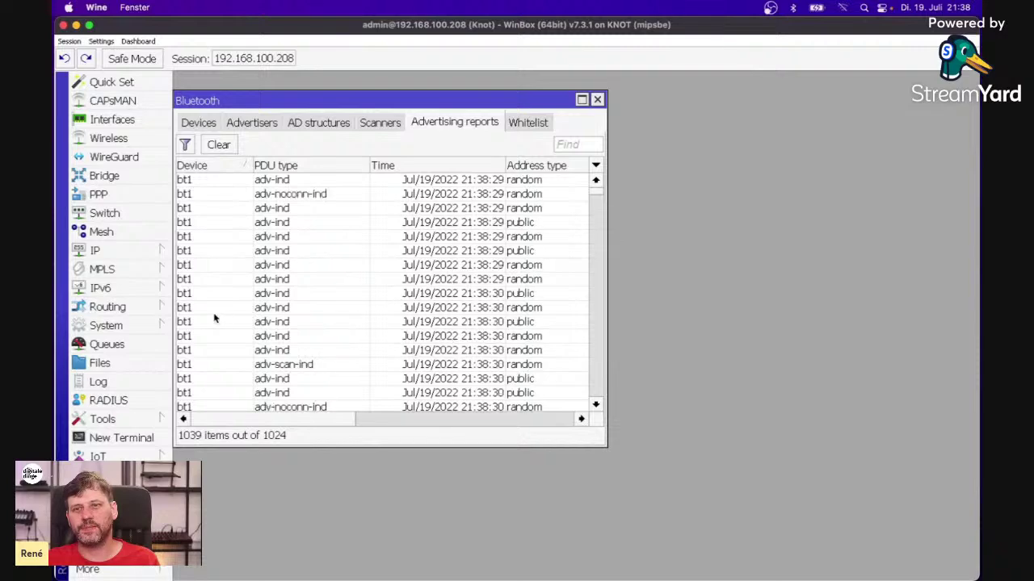
Step: View the form for a new system script with its policies and source area, cancel it and close the script list
{"action": "left_click", "coordinate": [137, 327]}
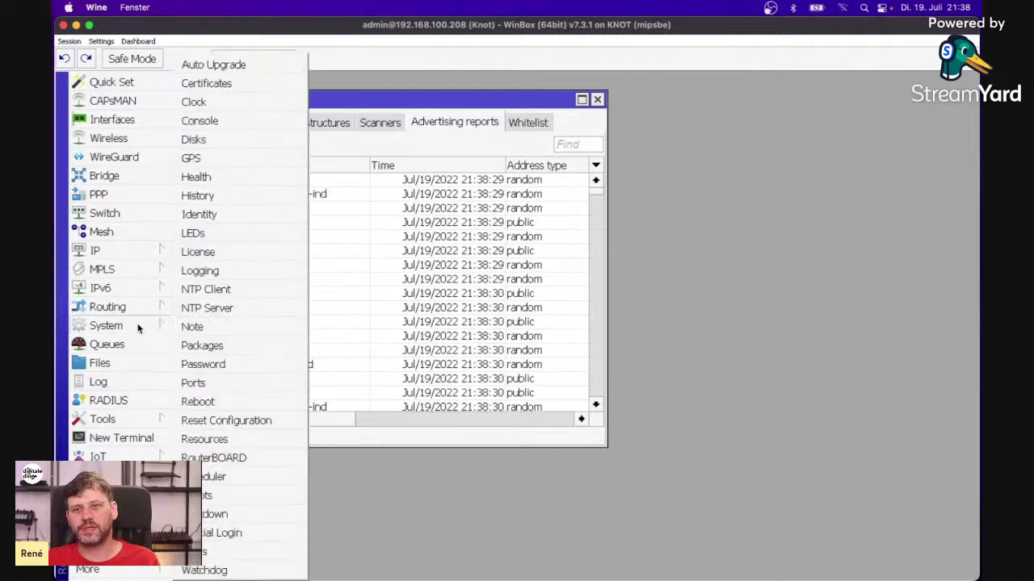
{"action": "left_click", "coordinate": [212, 494]}
{"action": "left_click", "coordinate": [379, 256]}
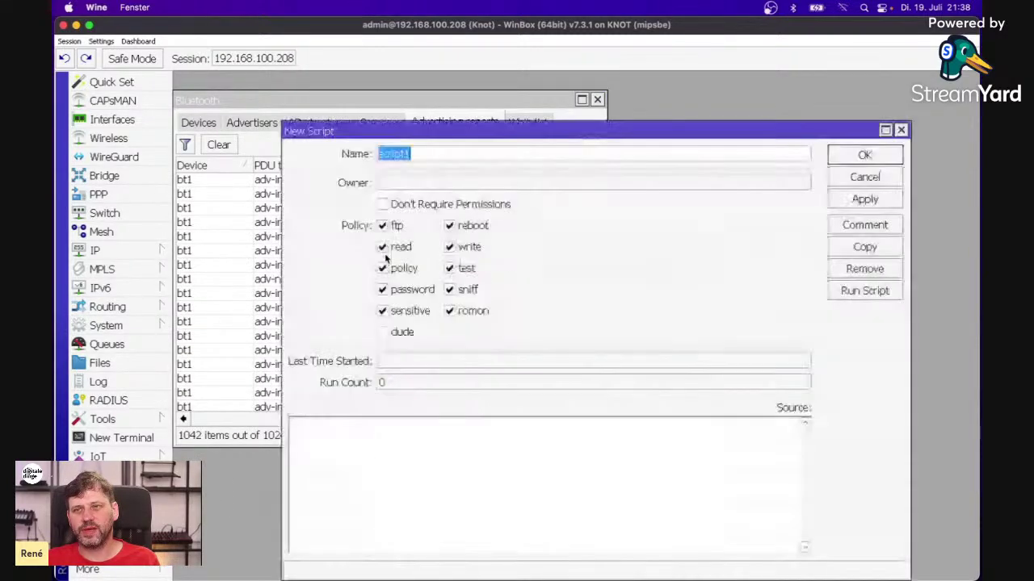
{"action": "left_click", "coordinate": [338, 512]}
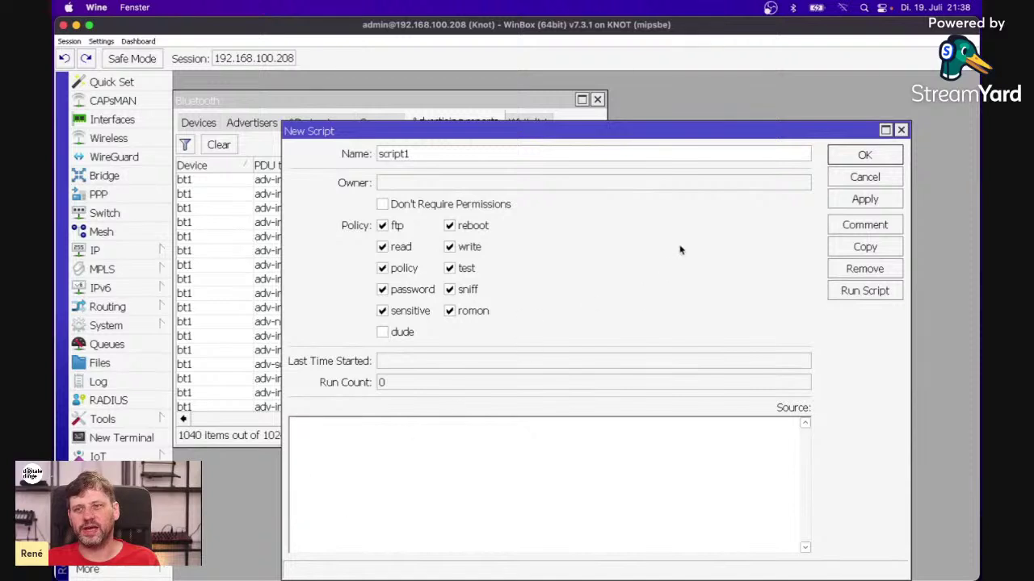
{"action": "left_click", "coordinate": [855, 179]}
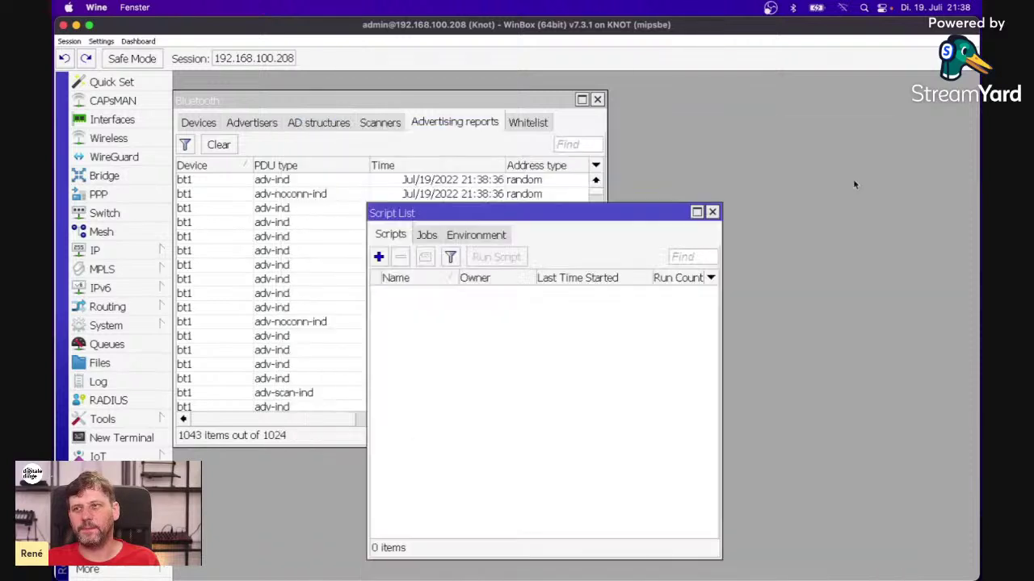
{"action": "left_click", "coordinate": [712, 212]}
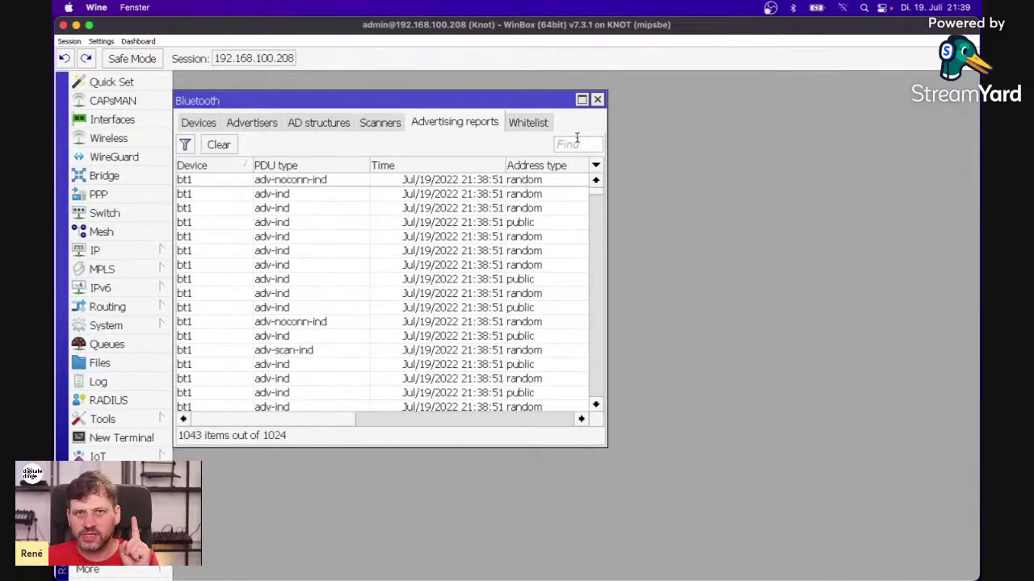
Step: Close the Bluetooth window, examine the Modbus hardware port choices and TCP port, and cancel the Modbus dialog
{"action": "left_click", "coordinate": [596, 99]}
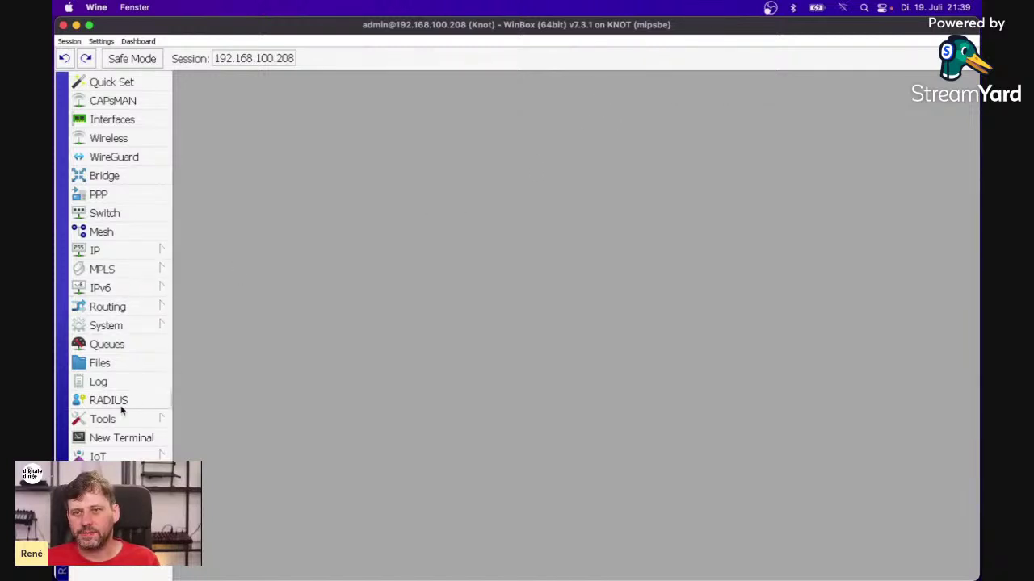
{"action": "left_click", "coordinate": [98, 456]}
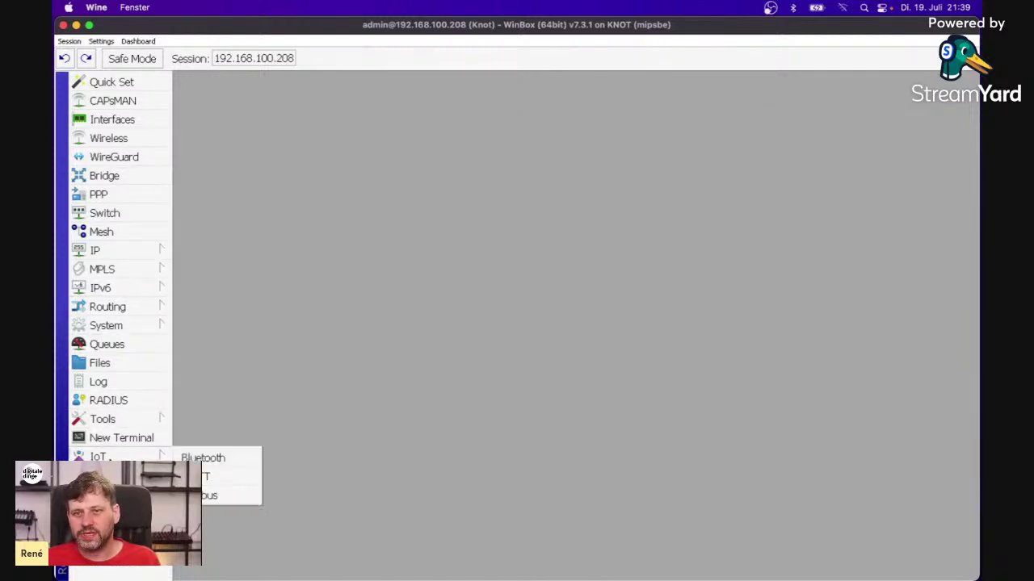
{"action": "left_click", "coordinate": [207, 494]}
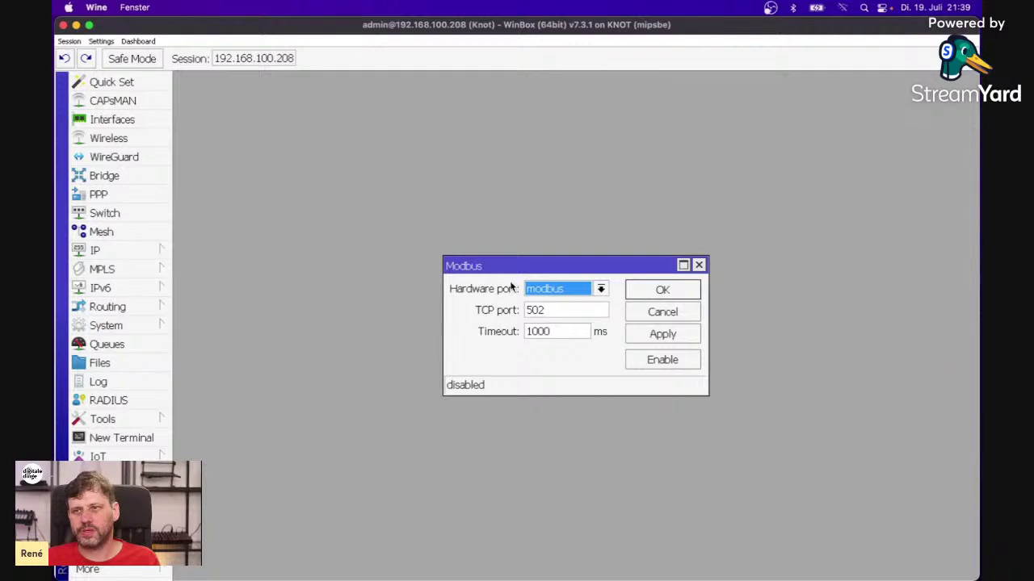
{"action": "left_click_drag", "start_coordinate": [512, 264], "coordinate": [385, 181]}
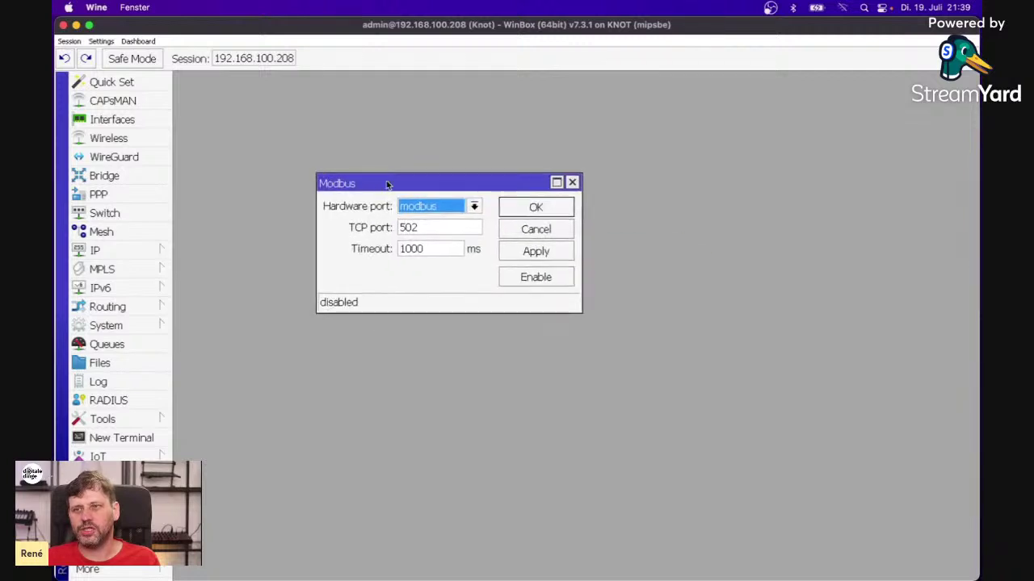
{"action": "left_click", "coordinate": [475, 207]}
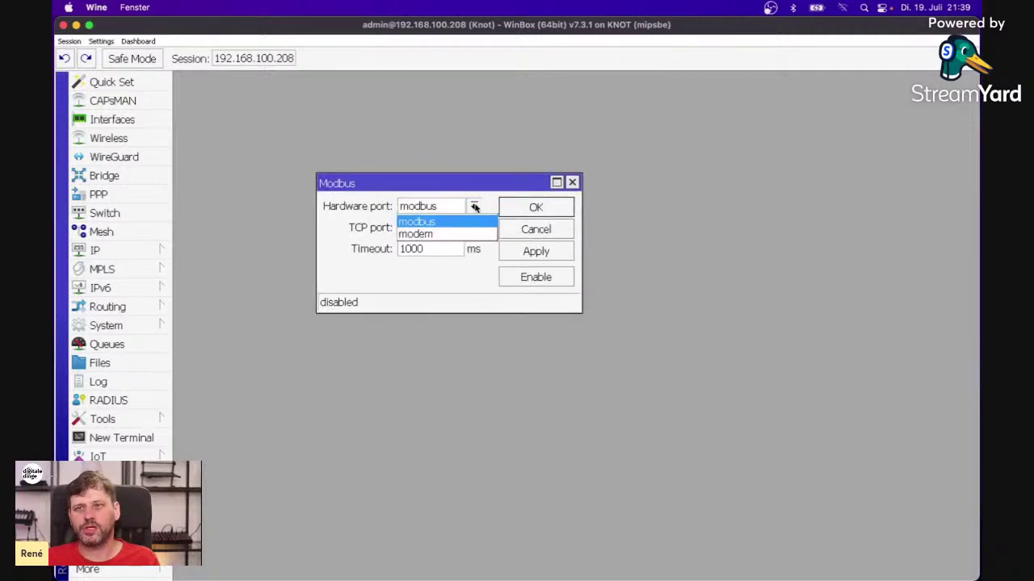
{"action": "left_click", "coordinate": [474, 205]}
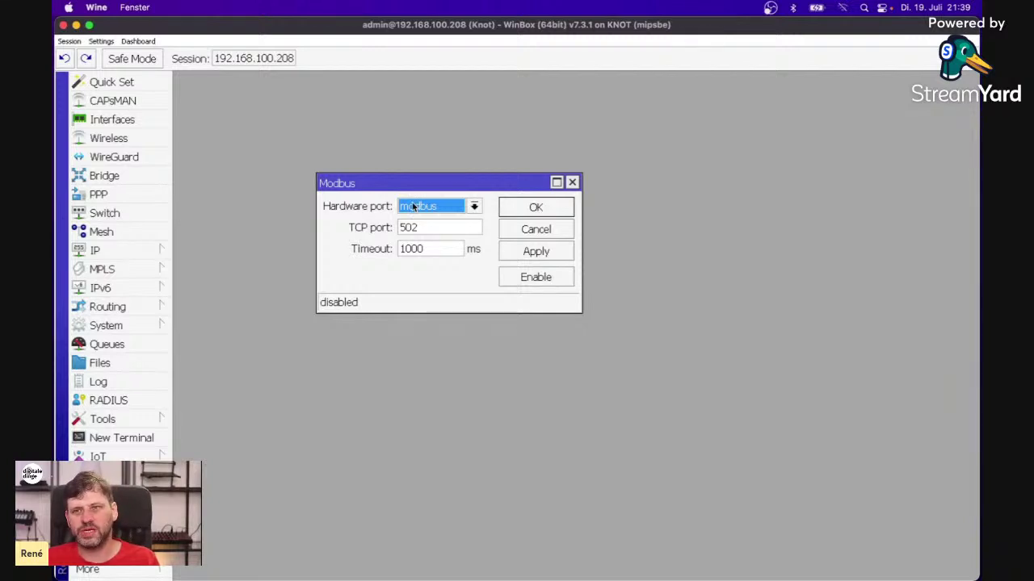
{"action": "double_click", "coordinate": [432, 226]}
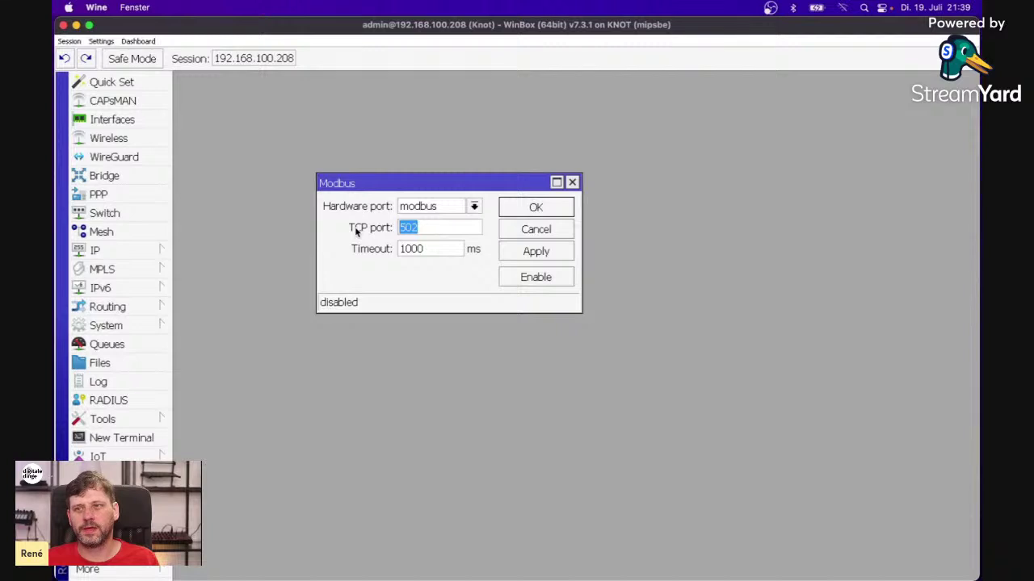
{"action": "left_click", "coordinate": [536, 229]}
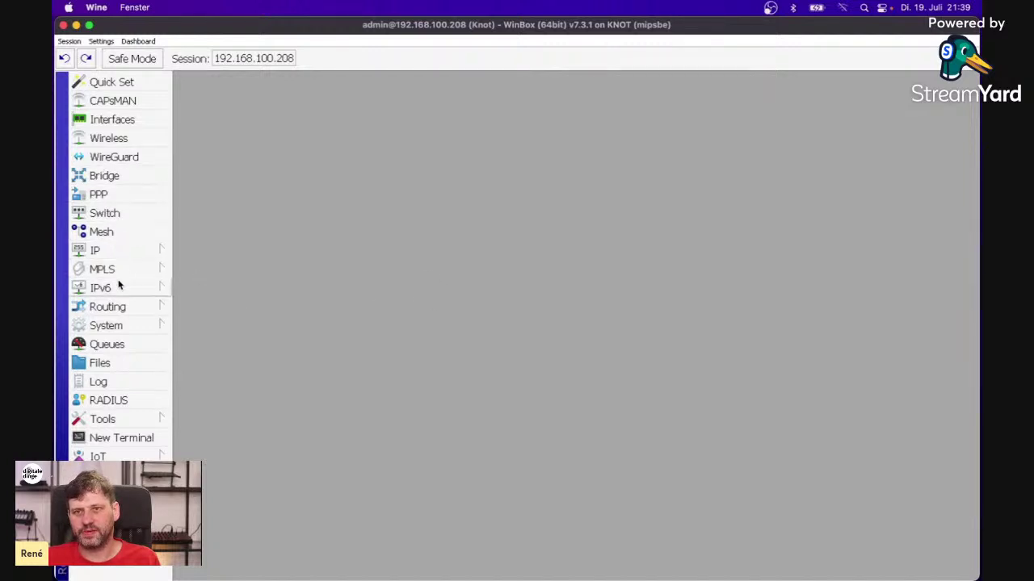
Step: View the list of all router interfaces and close the interface list
{"action": "left_click", "coordinate": [105, 120]}
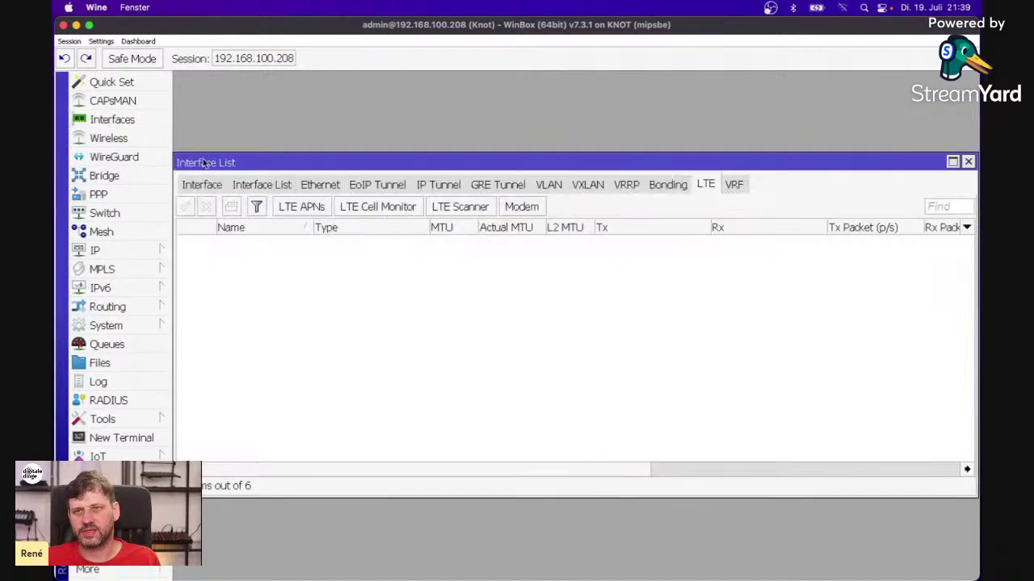
{"action": "left_click", "coordinate": [195, 185]}
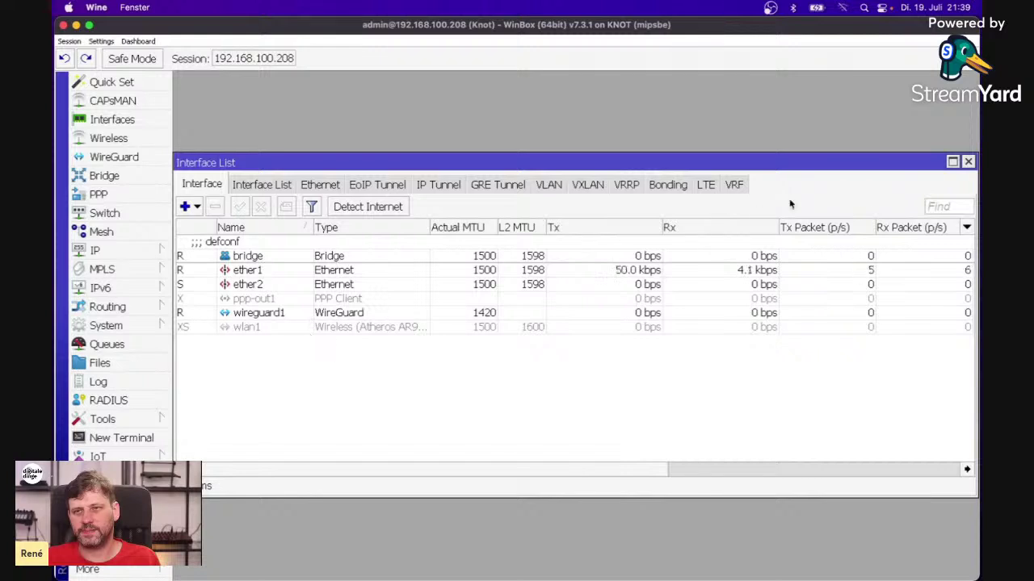
{"action": "left_click", "coordinate": [967, 162]}
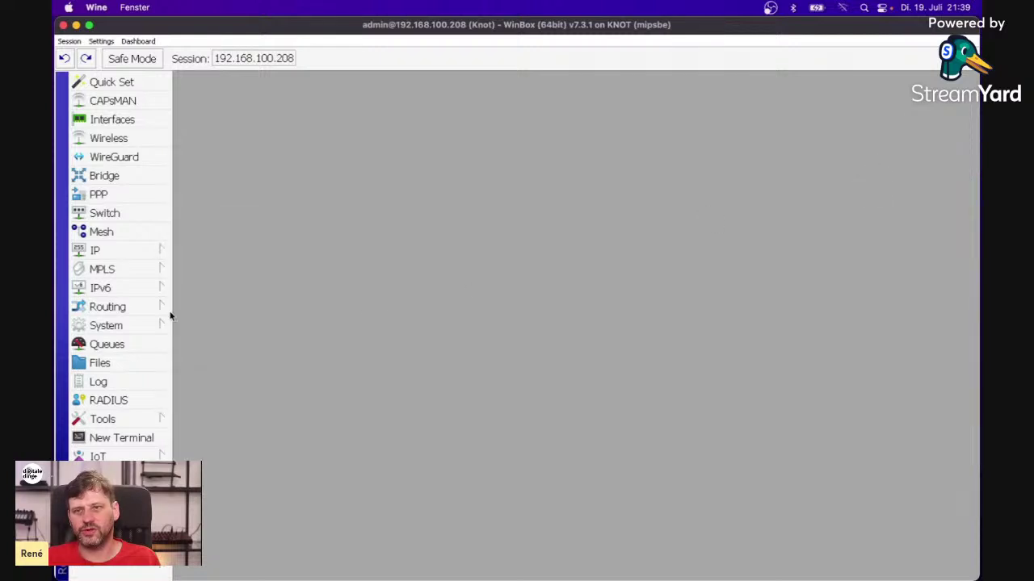
Step: Examine the serial settings of the modbus port in the system port list and leave its dialog without changes
{"action": "left_click", "coordinate": [101, 327]}
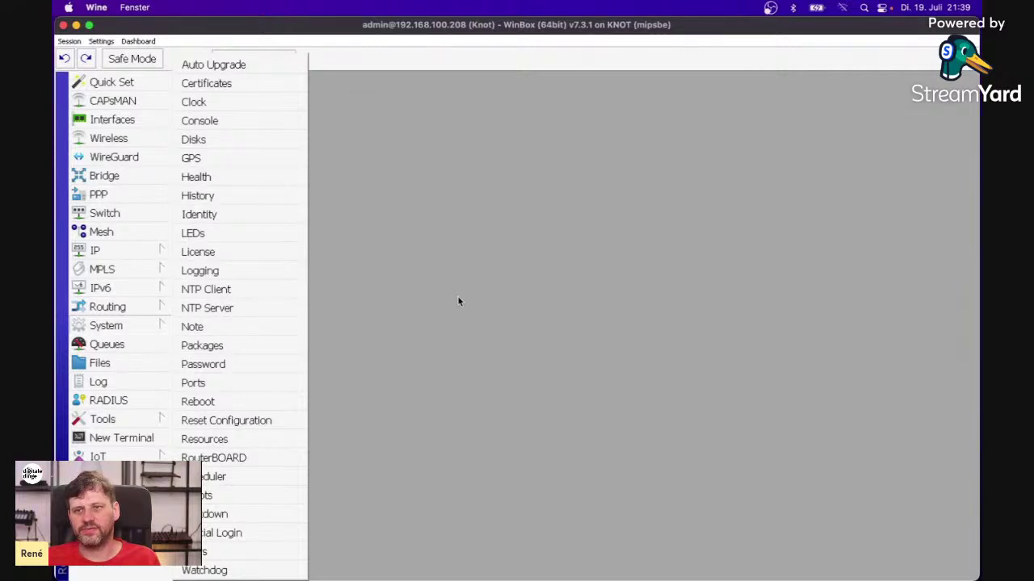
{"action": "left_click", "coordinate": [248, 379]}
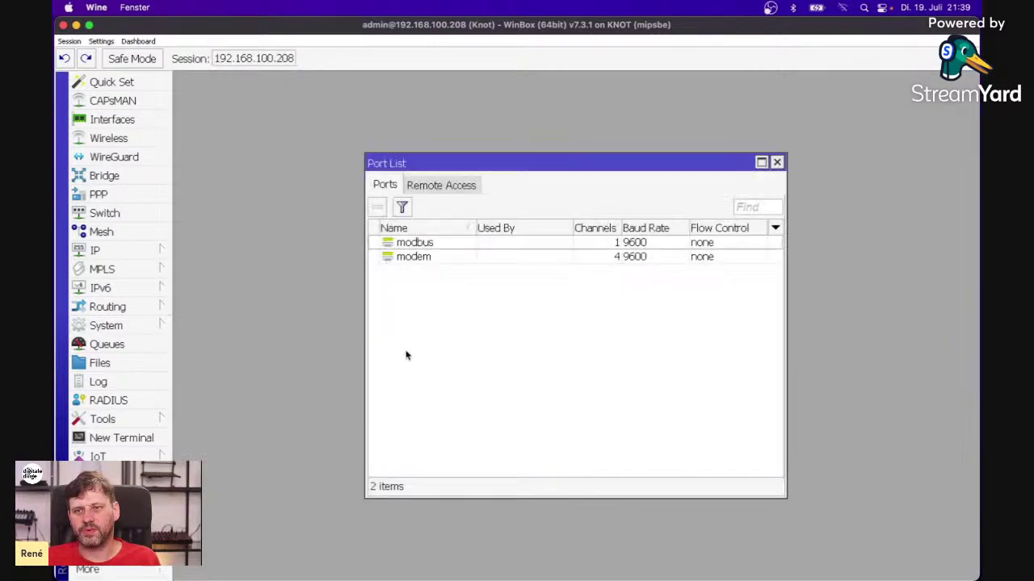
{"action": "left_click", "coordinate": [423, 247]}
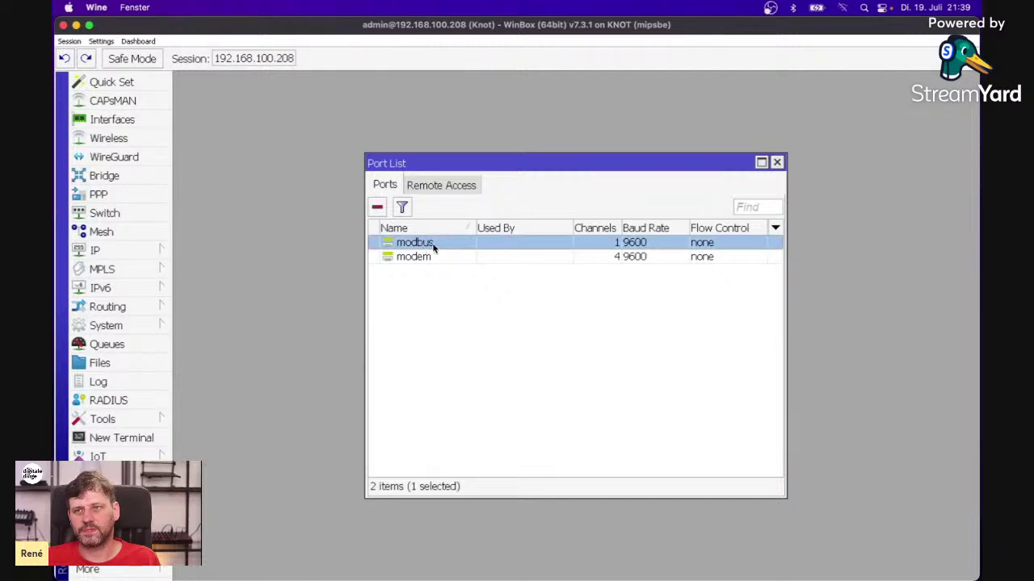
{"action": "double_click", "coordinate": [430, 248]}
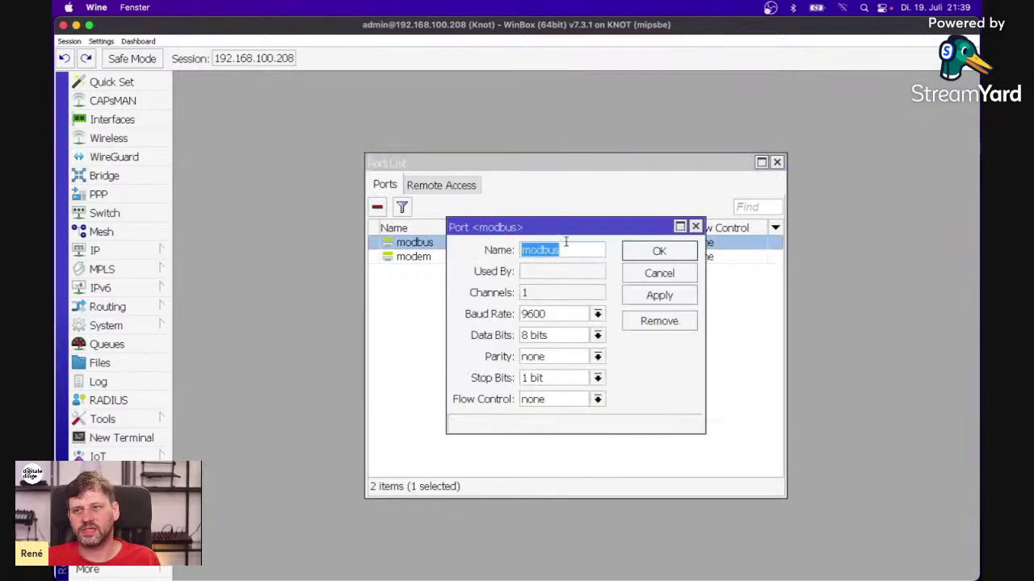
{"action": "left_click", "coordinate": [683, 275]}
{"action": "double_click", "coordinate": [441, 246]}
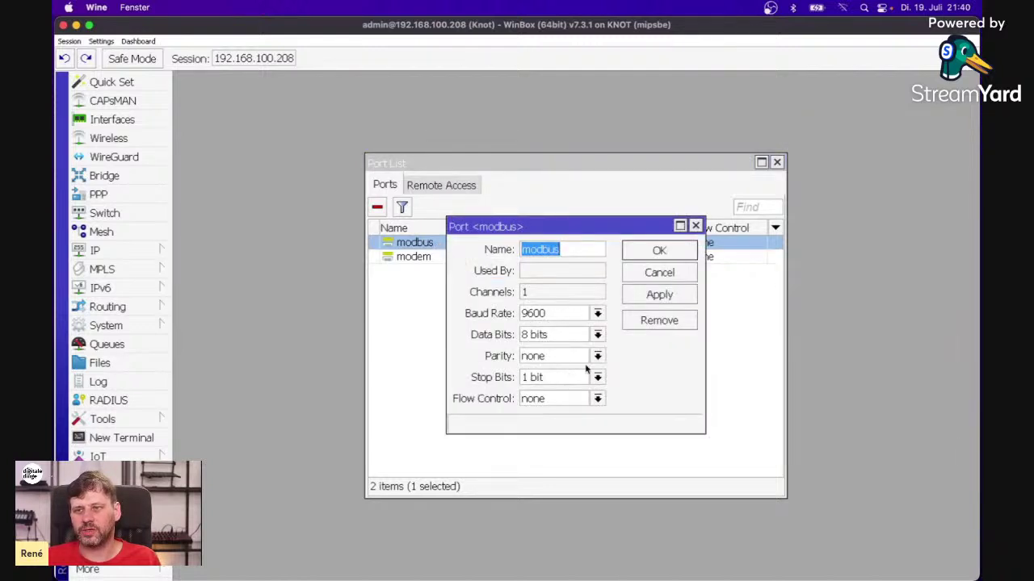
{"action": "left_click", "coordinate": [695, 226]}
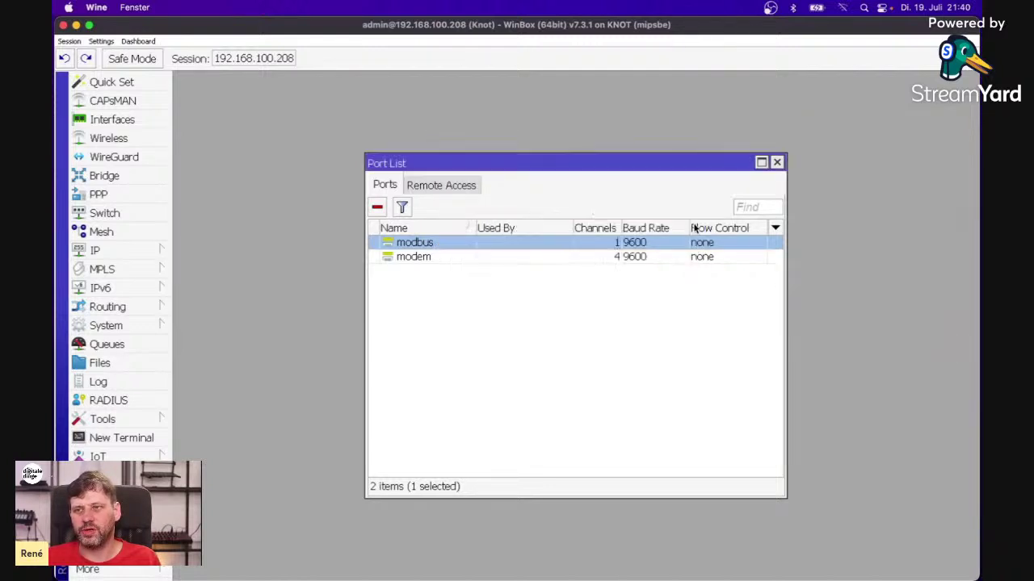
Step: Examine the serial settings of the modem port, cancel its dialog and close the port list
{"action": "double_click", "coordinate": [457, 258]}
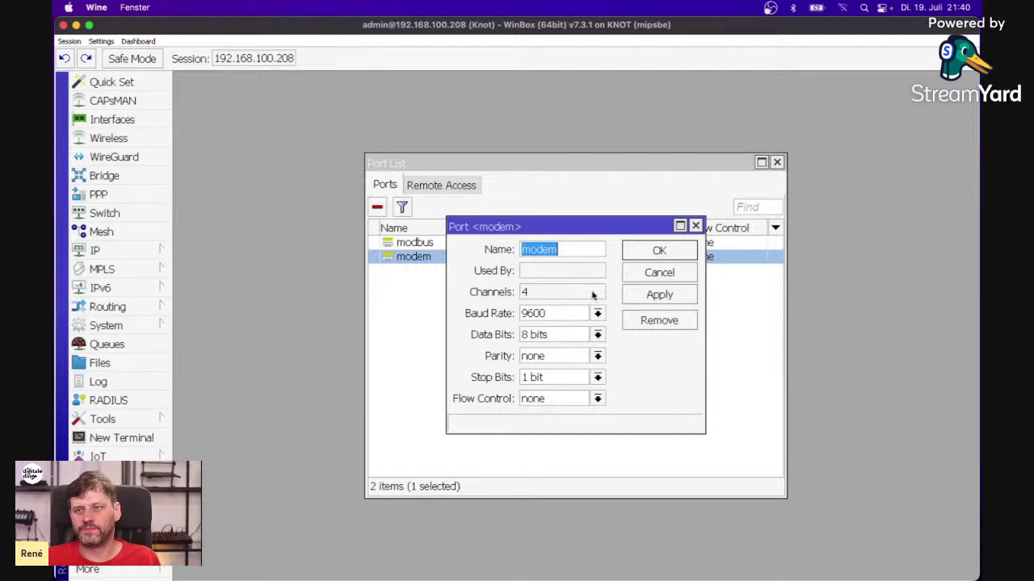
{"action": "left_click", "coordinate": [656, 273]}
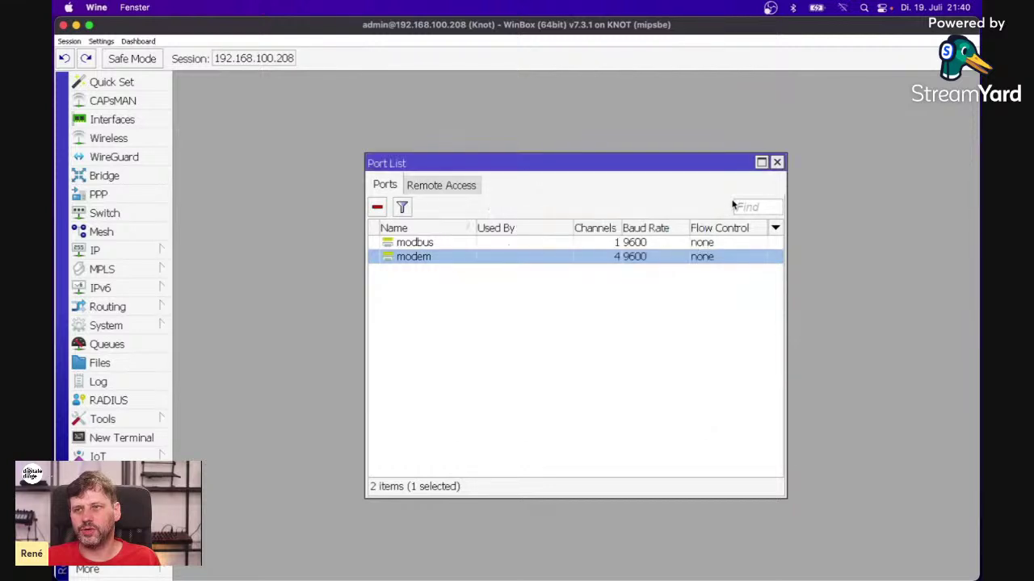
{"action": "left_click", "coordinate": [776, 162]}
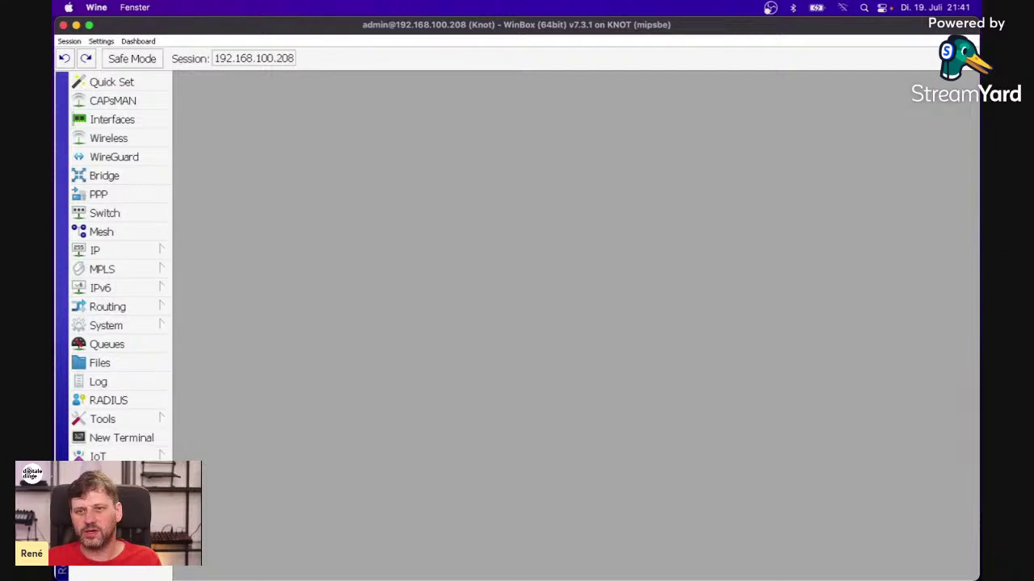
Step: Display the IoT MQTT broker list and move its window toward the middle of the workspace
{"action": "left_click", "coordinate": [98, 456]}
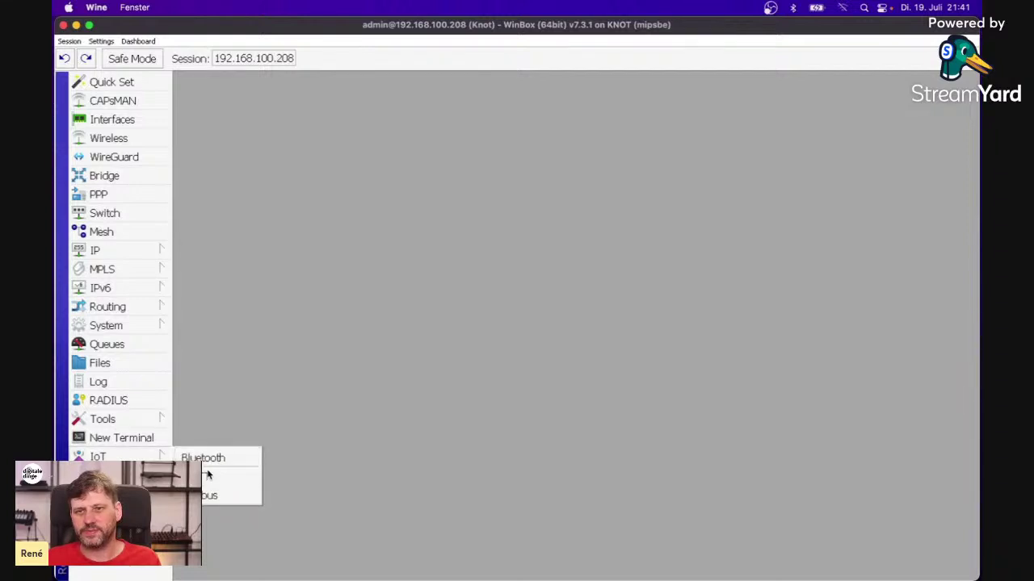
{"action": "left_click", "coordinate": [226, 478]}
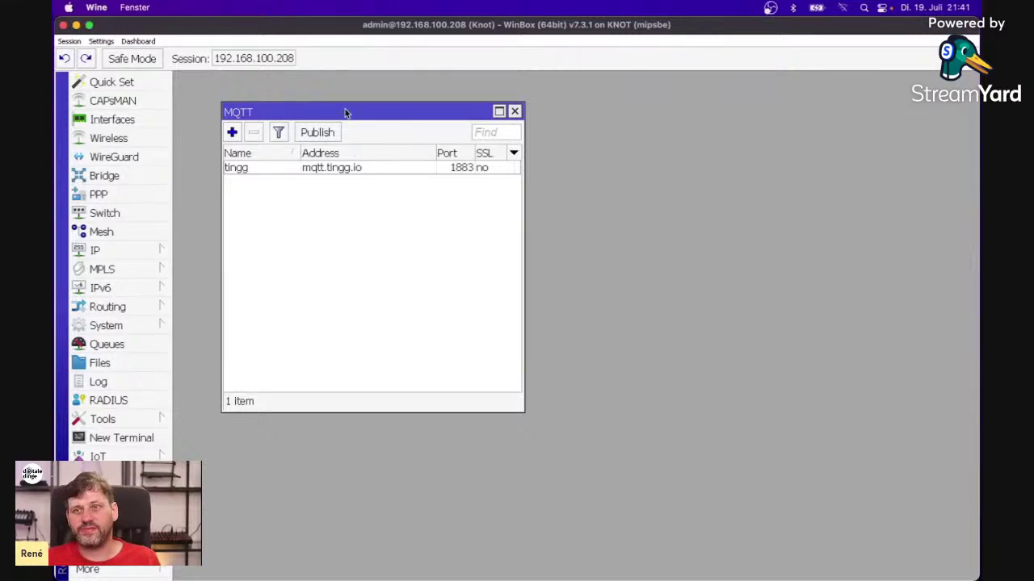
{"action": "left_click_drag", "start_coordinate": [347, 111], "coordinate": [501, 118]}
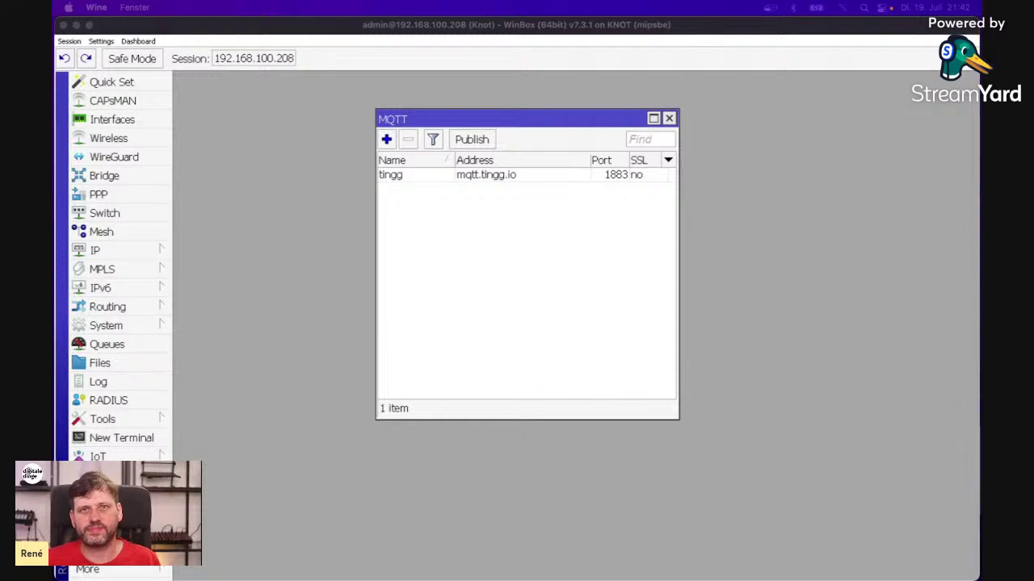
{"action": "left_click", "coordinate": [496, 118]}
{"action": "left_click_drag", "start_coordinate": [496, 118], "coordinate": [523, 135]}
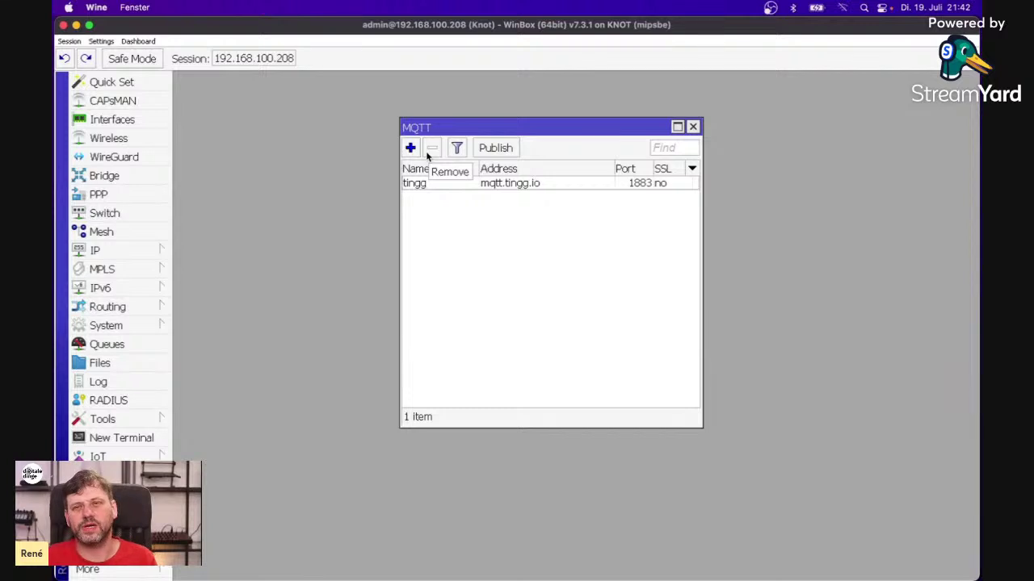
{"action": "left_click_drag", "start_coordinate": [515, 129], "coordinate": [458, 134]}
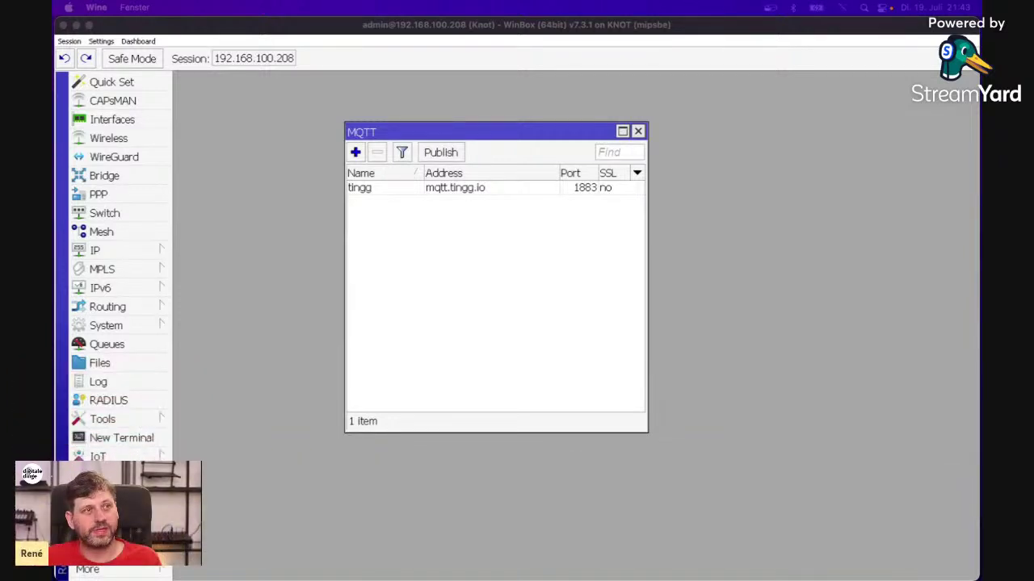
{"action": "left_click", "coordinate": [412, 251]}
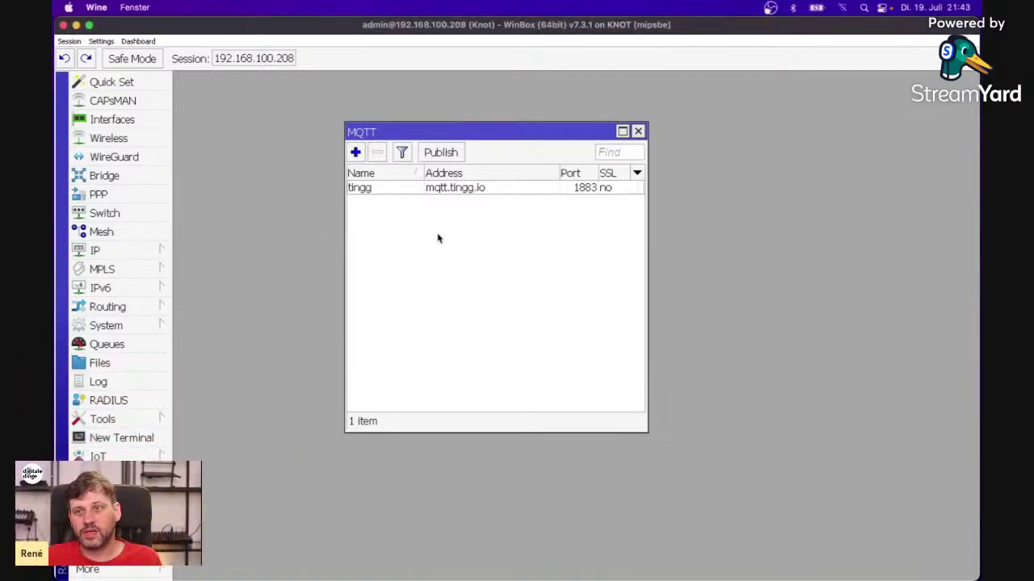
Step: Examine the connection settings of the MQTT broker tingg and close its dialog without changes
{"action": "double_click", "coordinate": [439, 191]}
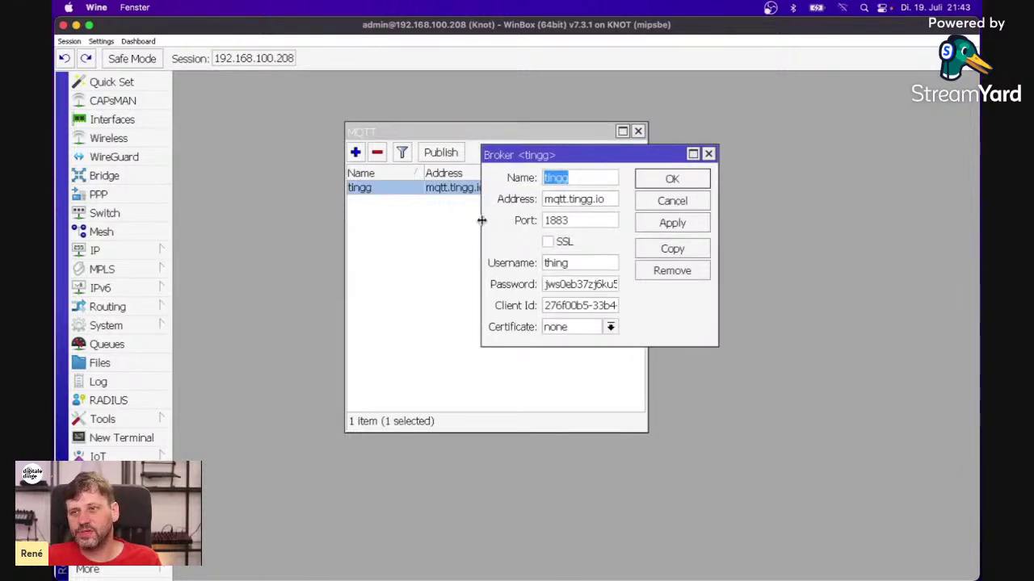
{"action": "left_click_drag", "start_coordinate": [595, 155], "coordinate": [604, 196]}
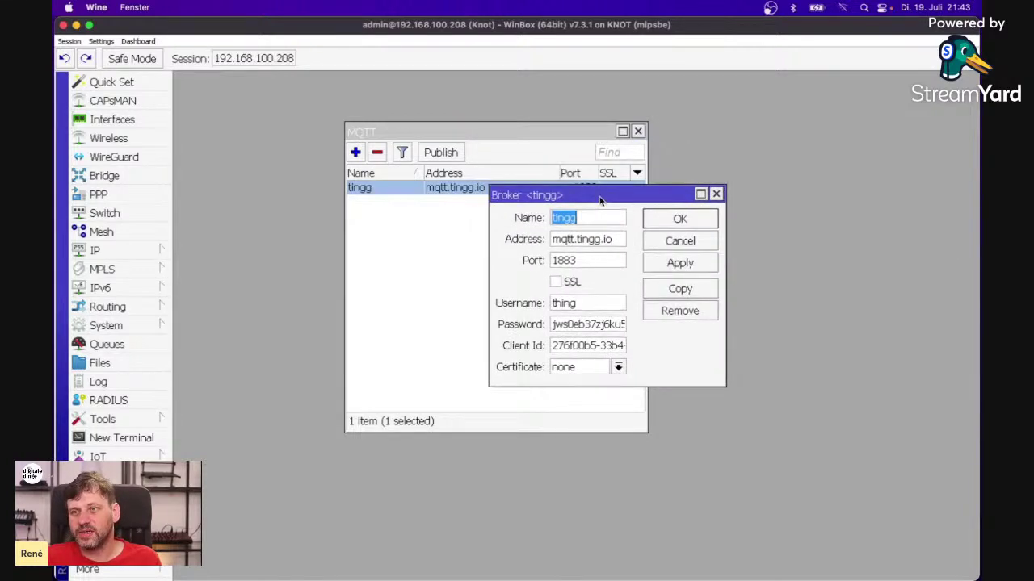
{"action": "left_click", "coordinate": [715, 194]}
Step: Create an MQTT broker entry named iobrokermqtt with address 192.168.100.12 and client ID knot
{"action": "left_click", "coordinate": [355, 152]}
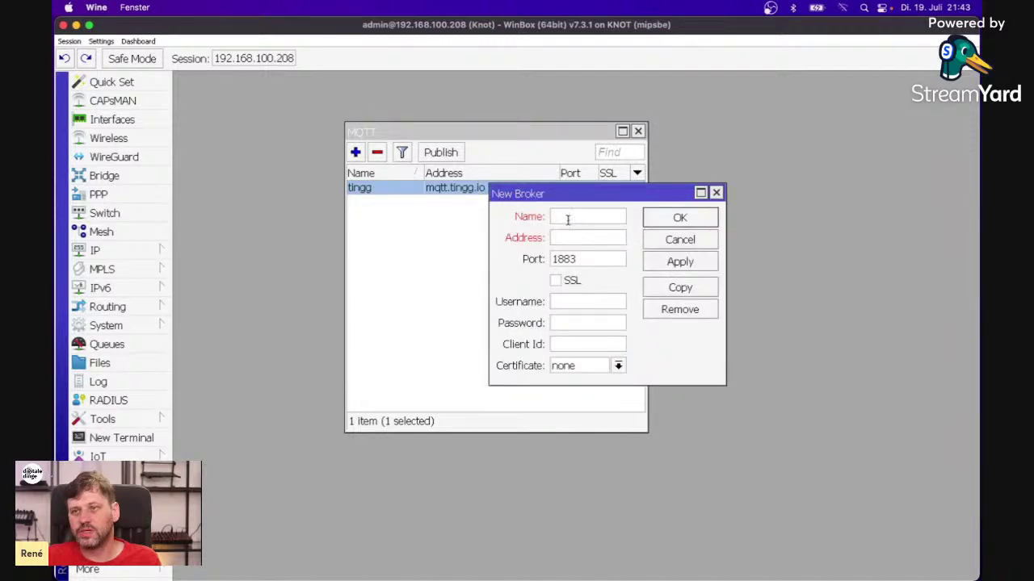
{"action": "type", "text": "iobroker"}
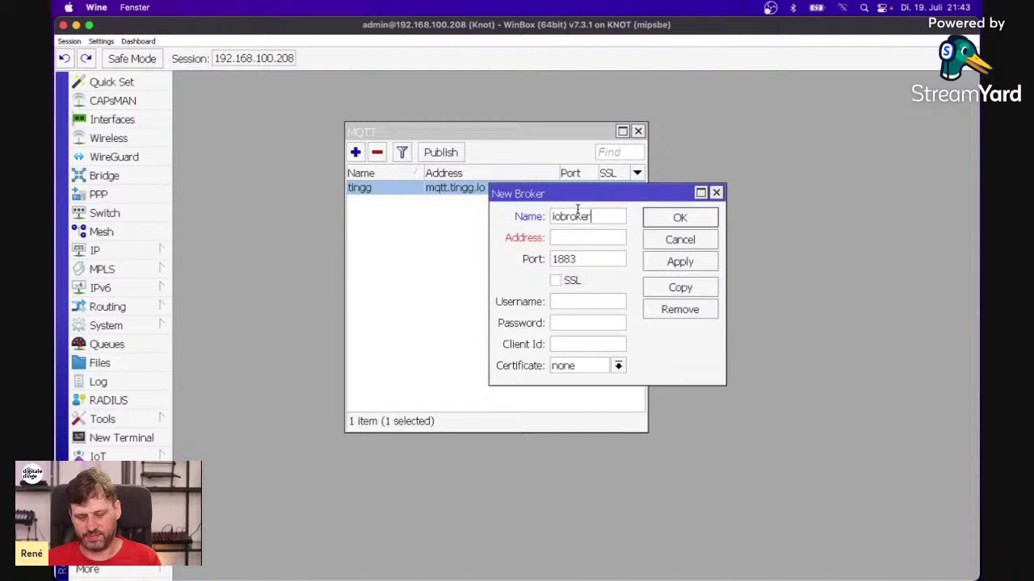
{"action": "type", "text": "mqtt"}
{"action": "key", "text": "Tab"}
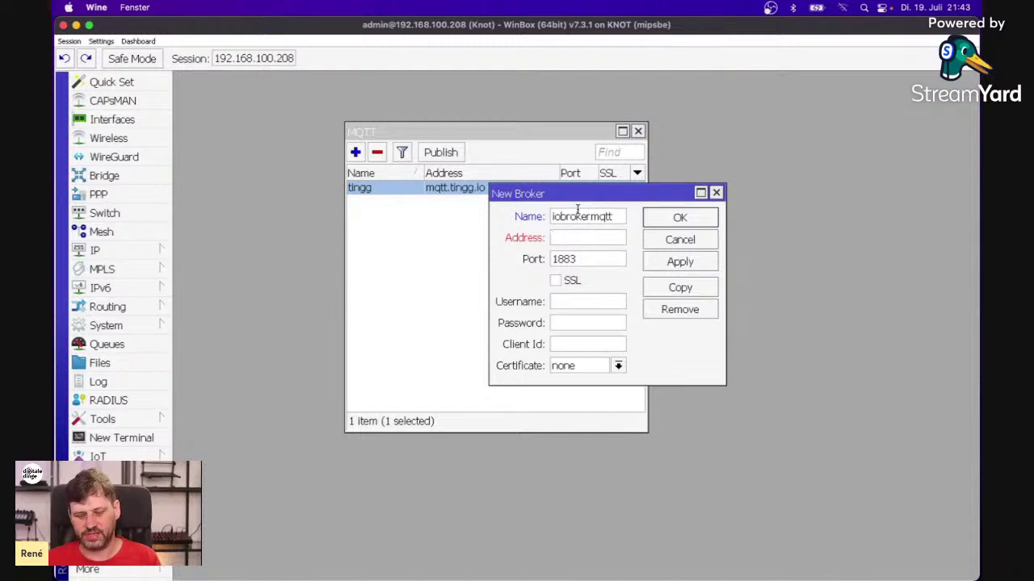
{"action": "type", "text": "192.168.100"}
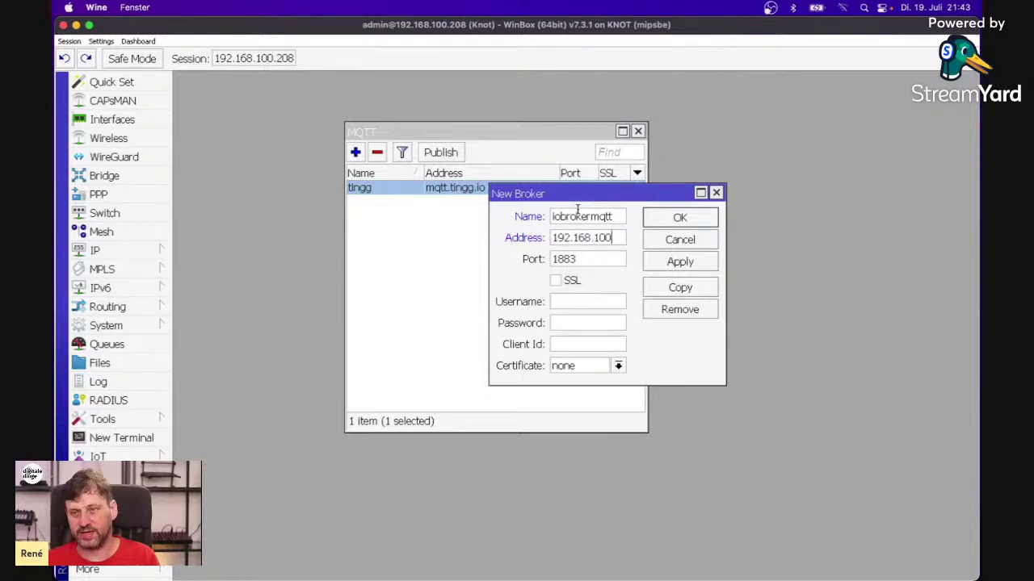
{"action": "type", "text": ".12"}
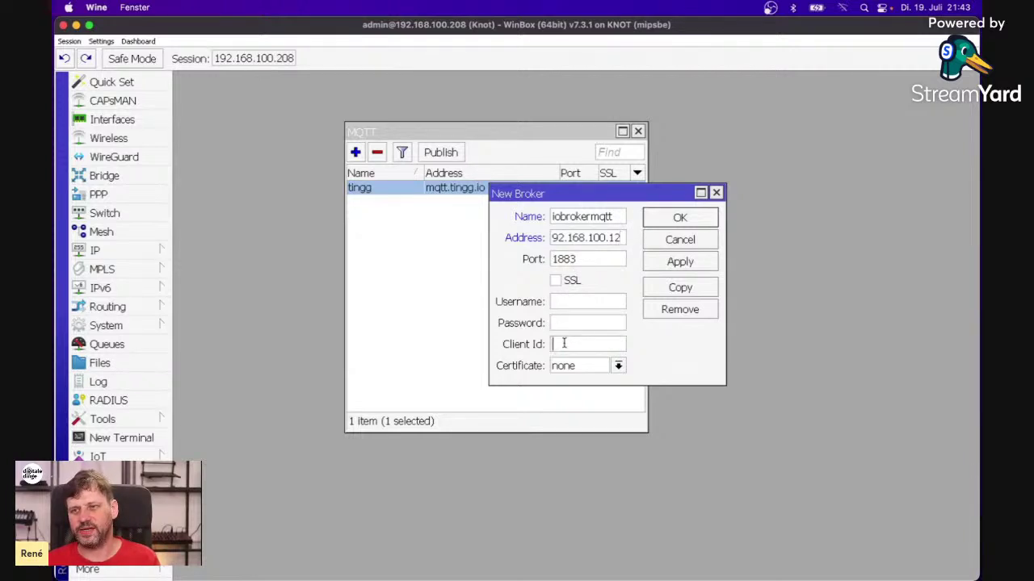
{"action": "type", "text": "knot"}
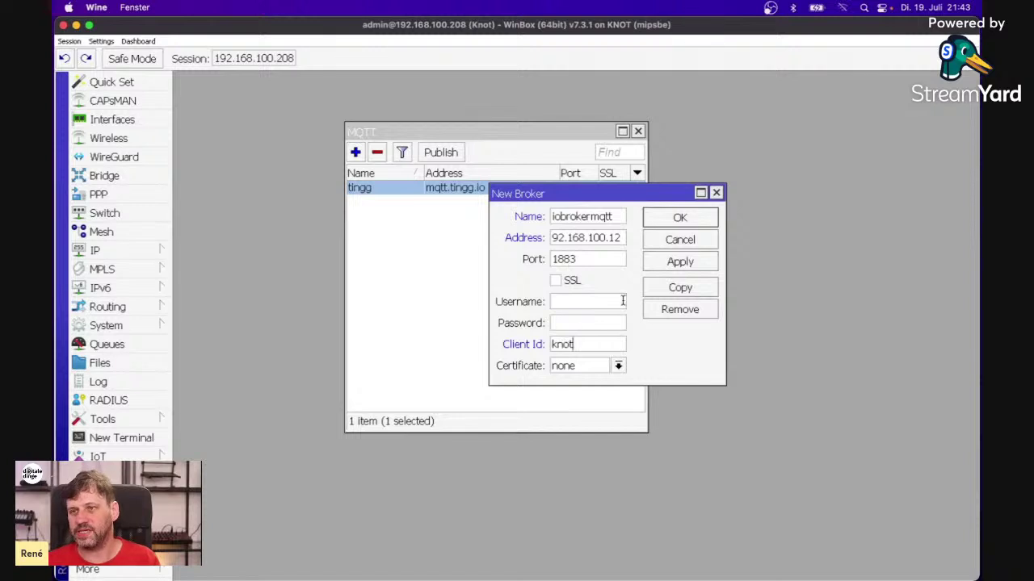
Step: Correct the new broker's address to 192.168.100.110 and save the entry
{"action": "triple_click", "coordinate": [617, 237]}
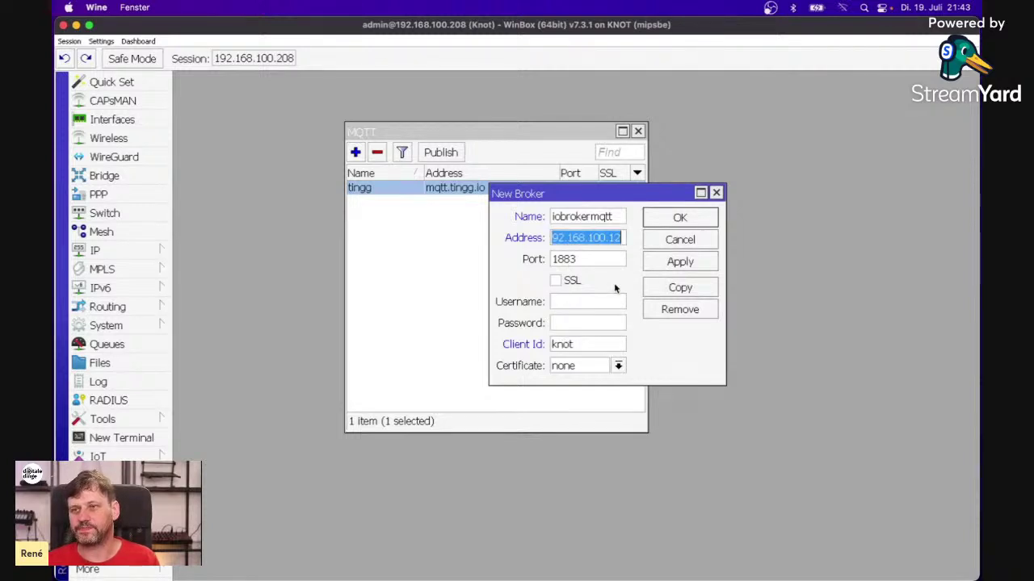
{"action": "left_click", "coordinate": [616, 237]}
{"action": "key", "text": "BackSpace"}
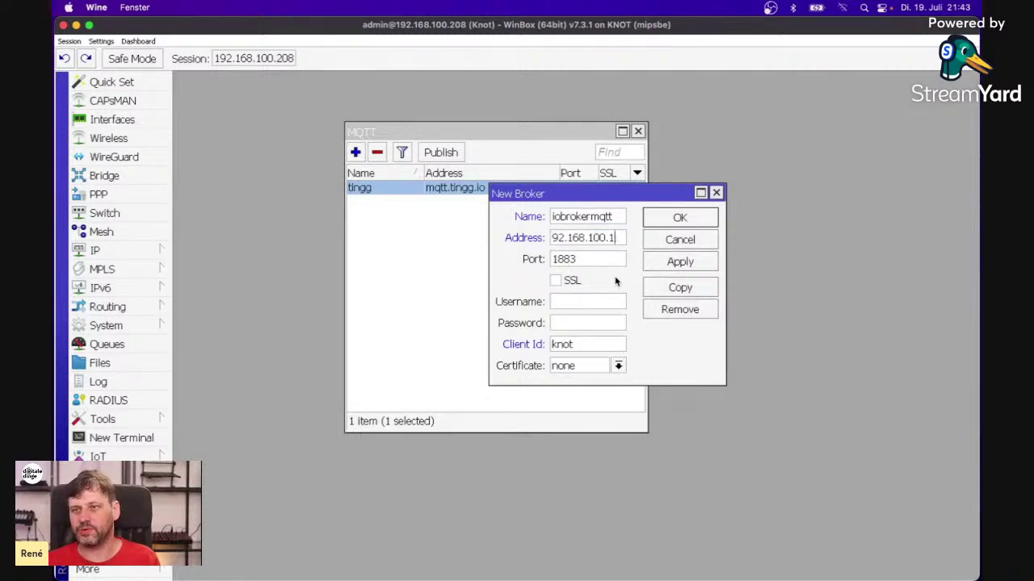
{"action": "type", "text": "10"}
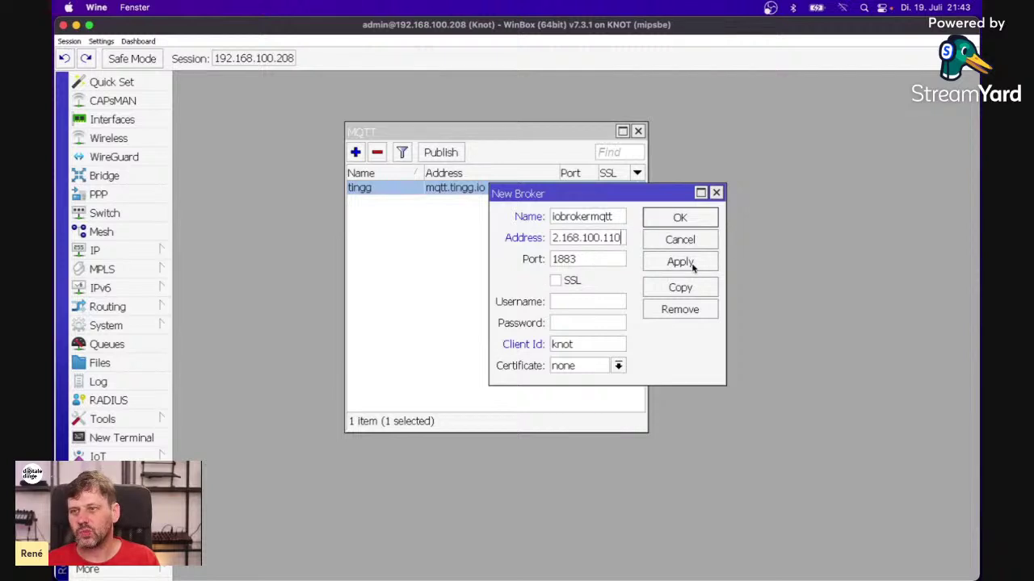
{"action": "left_click", "coordinate": [694, 264]}
{"action": "left_click", "coordinate": [693, 222]}
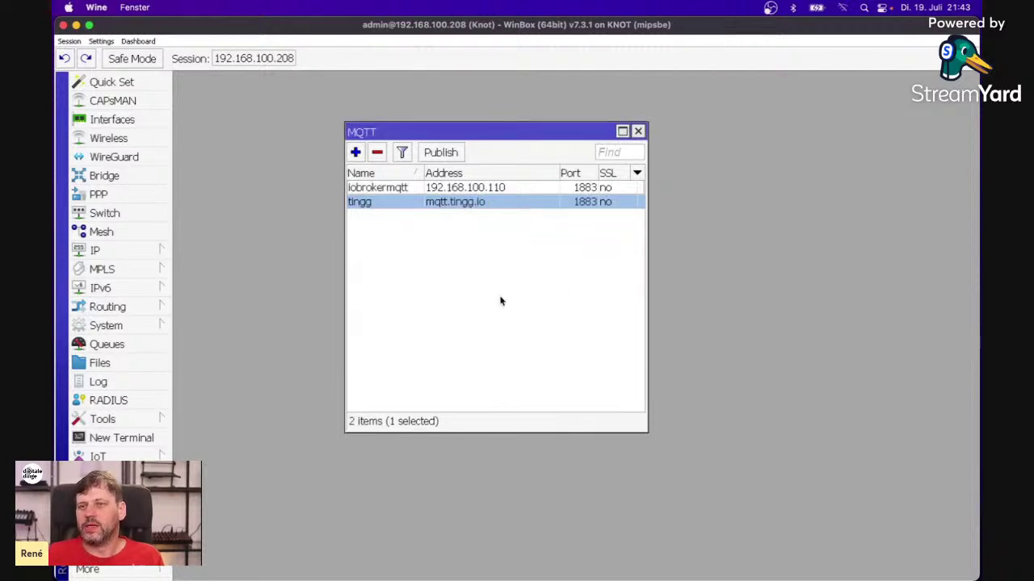
Step: Open the settings of the tingg broker, switch to Chrome and view the knot-test thing in the tingg.io console
{"action": "left_click", "coordinate": [391, 188]}
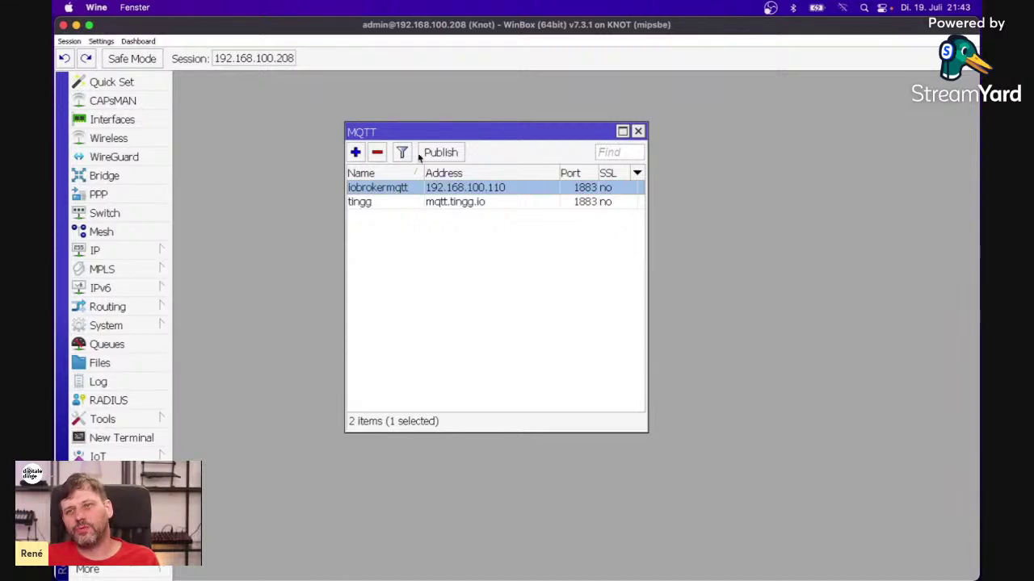
{"action": "double_click", "coordinate": [392, 204]}
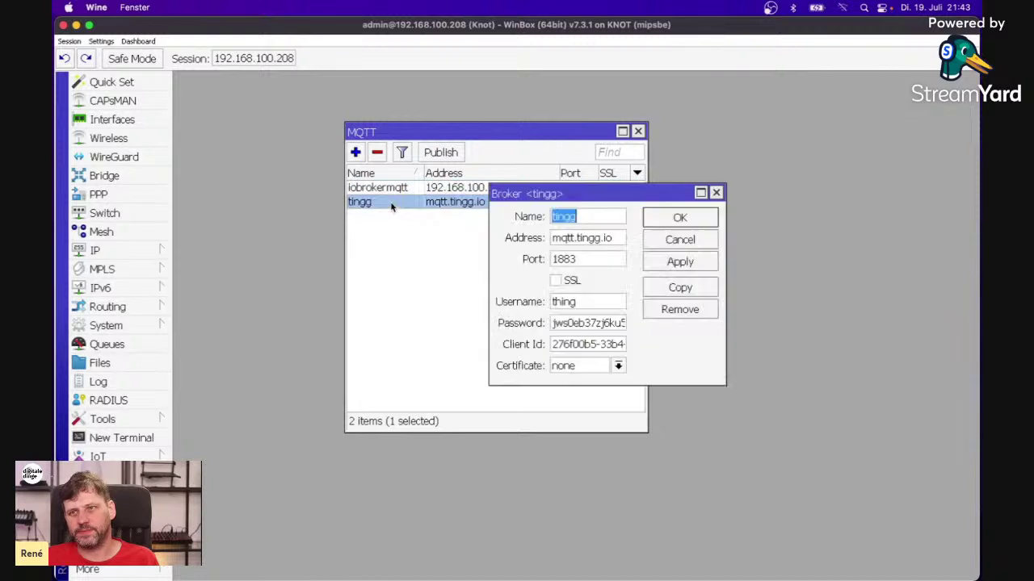
{"action": "mouse_move", "coordinate": [392, 561]}
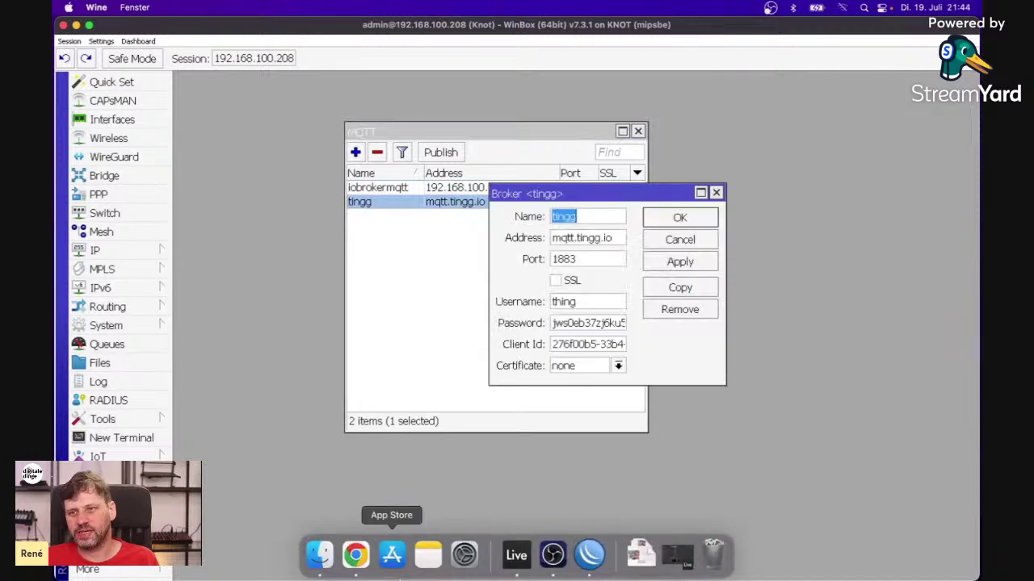
{"action": "left_click", "coordinate": [355, 557]}
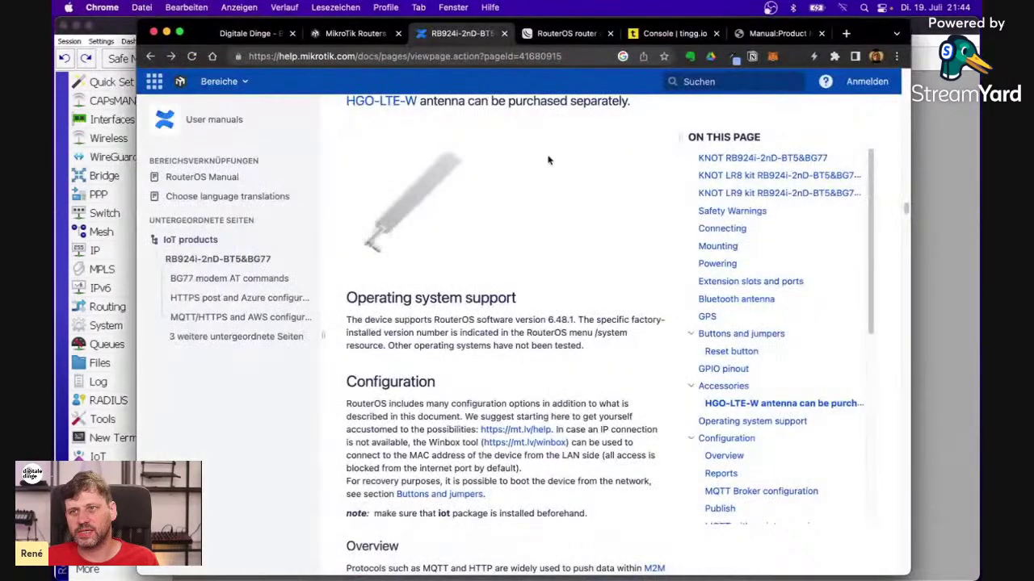
{"action": "left_click", "coordinate": [648, 39]}
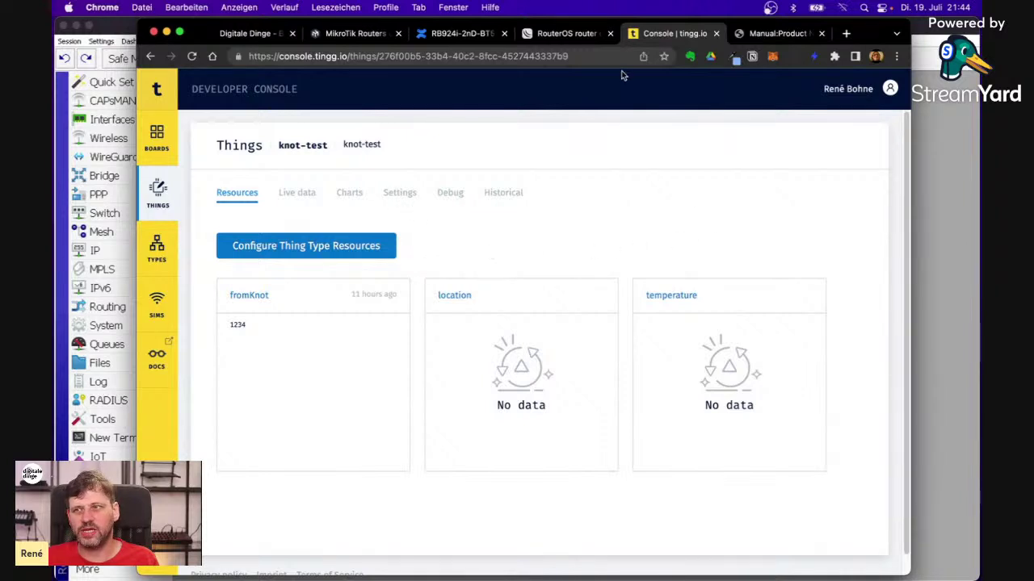
Step: Return to WinBox, examine the tingg broker's username, password and client ID fields, and close the dialog without changes
{"action": "key", "text": "super+Tab"}
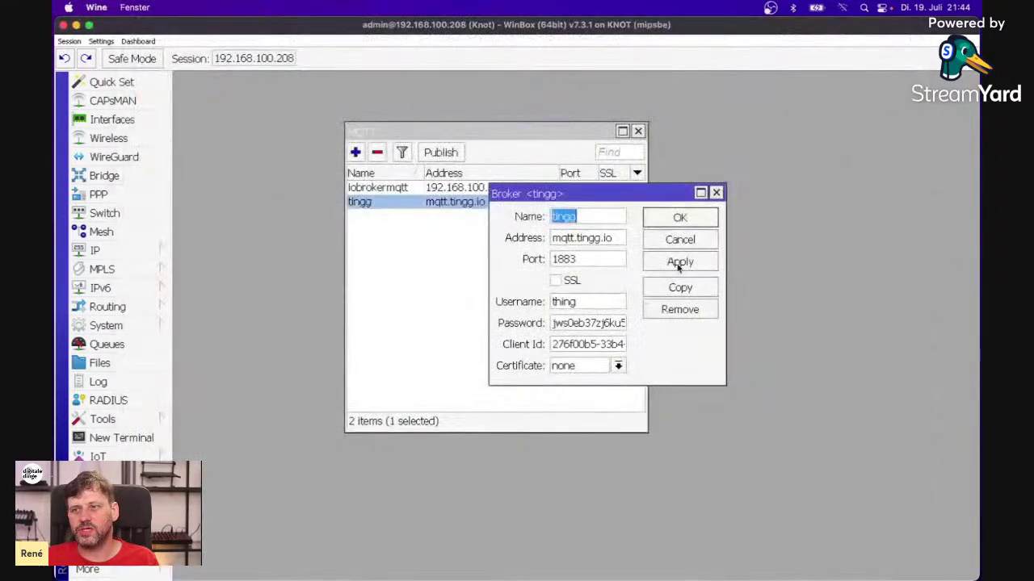
{"action": "double_click", "coordinate": [557, 302]}
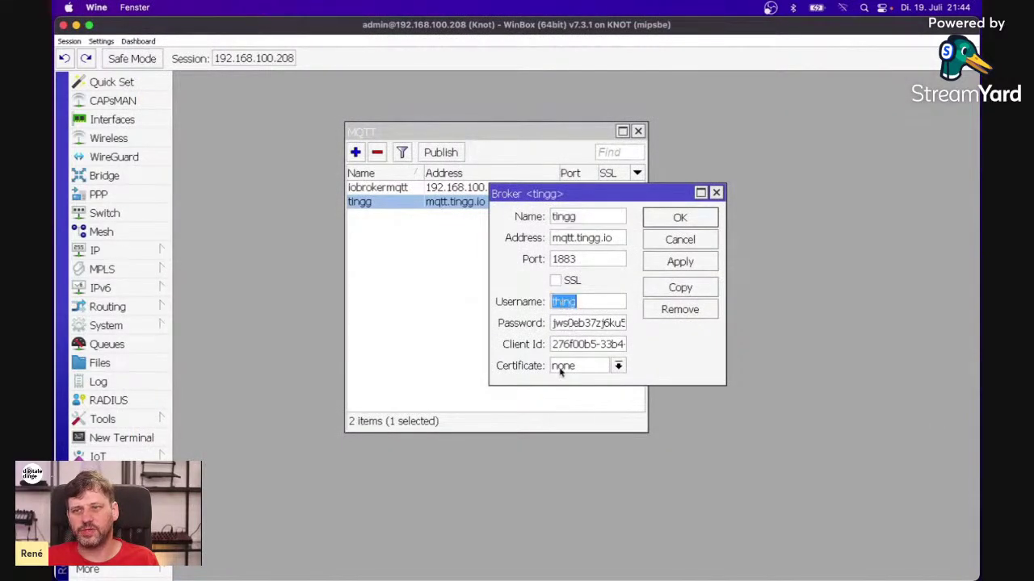
{"action": "double_click", "coordinate": [560, 323]}
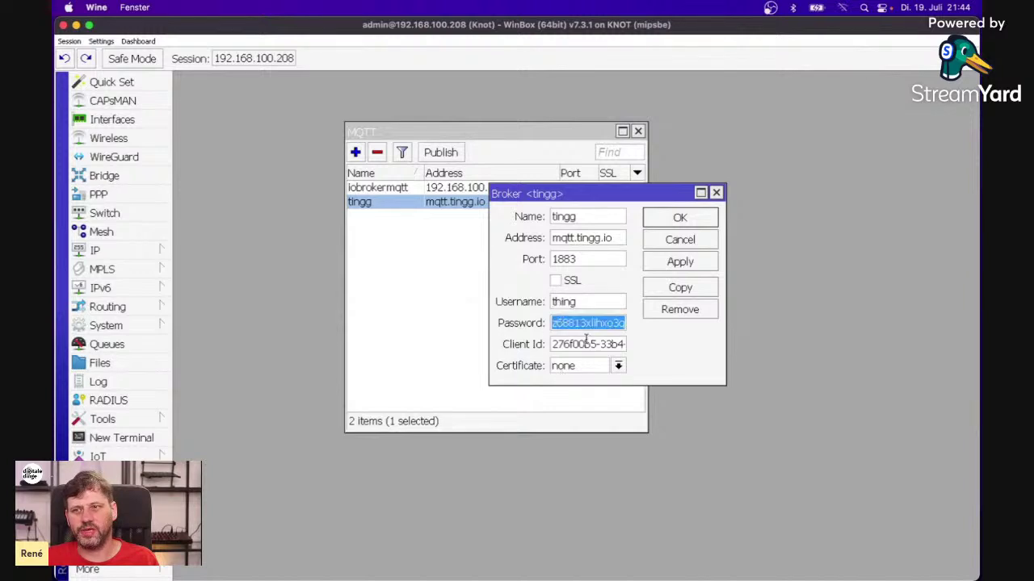
{"action": "left_click", "coordinate": [586, 344]}
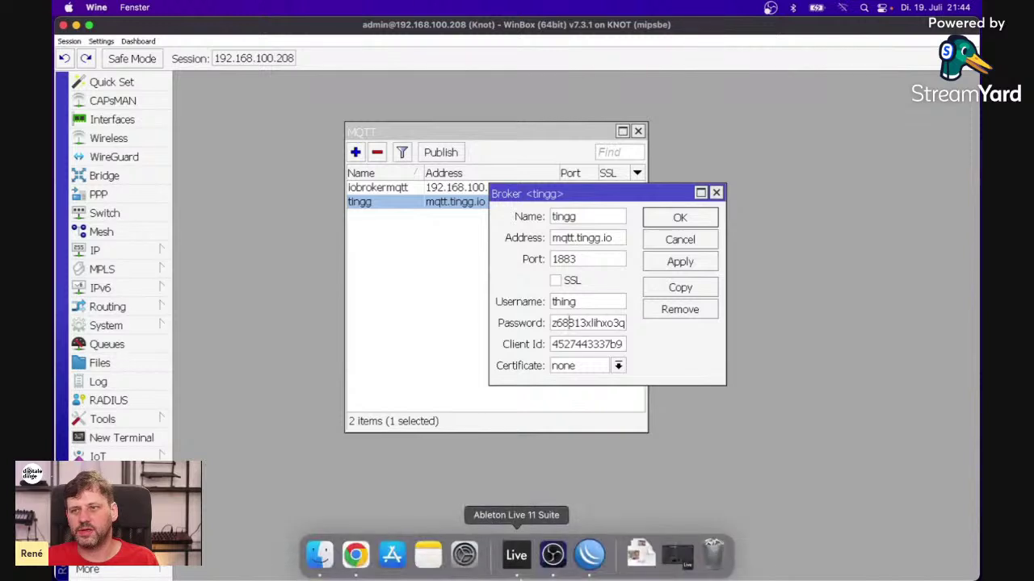
{"action": "left_click", "coordinate": [569, 322]}
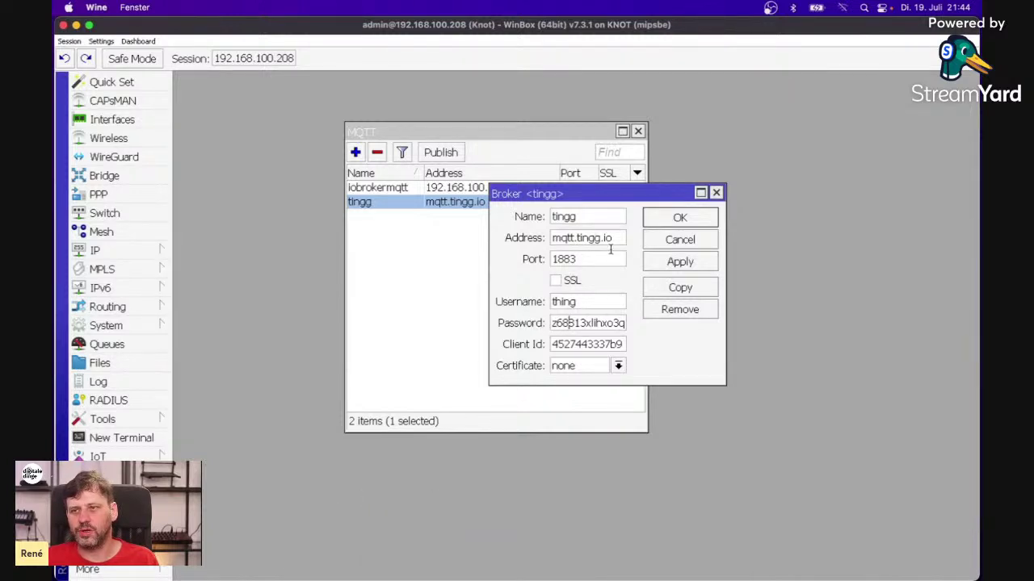
{"action": "left_click", "coordinate": [673, 239]}
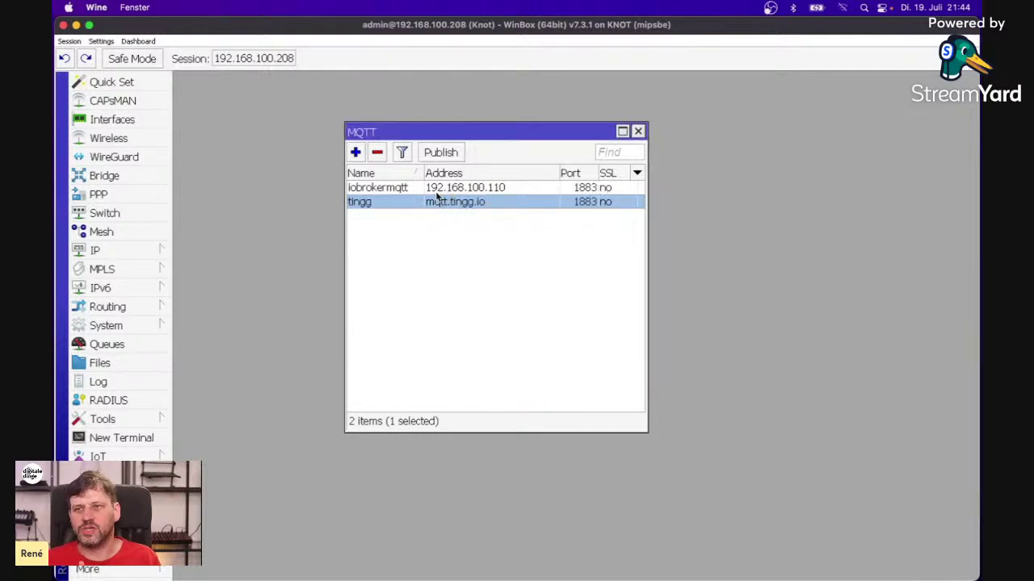
Step: Publish the message digitale-dinge.de to the topic fromKnot through the tingg broker
{"action": "left_click", "coordinate": [441, 152]}
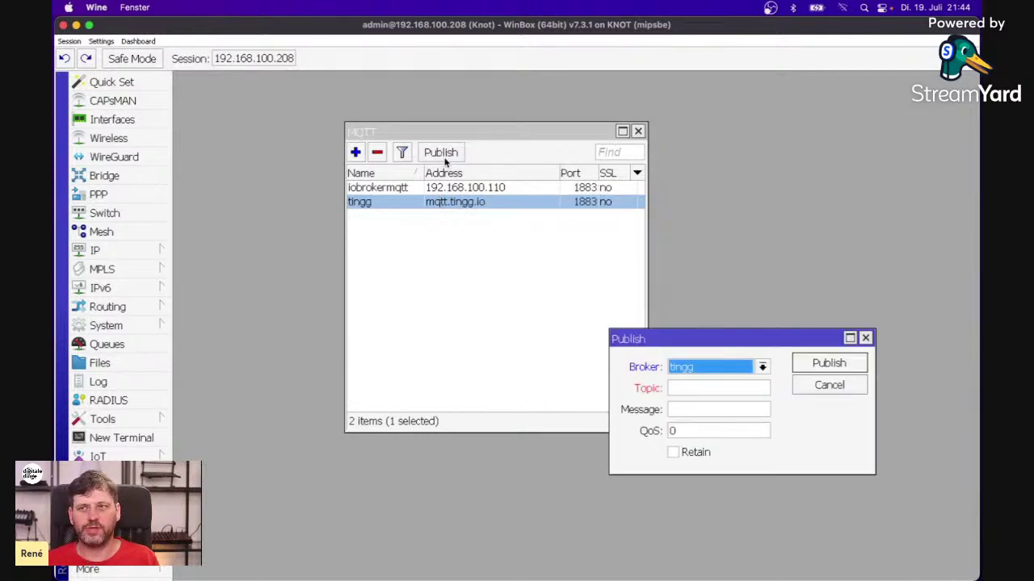
{"action": "left_click", "coordinate": [761, 368]}
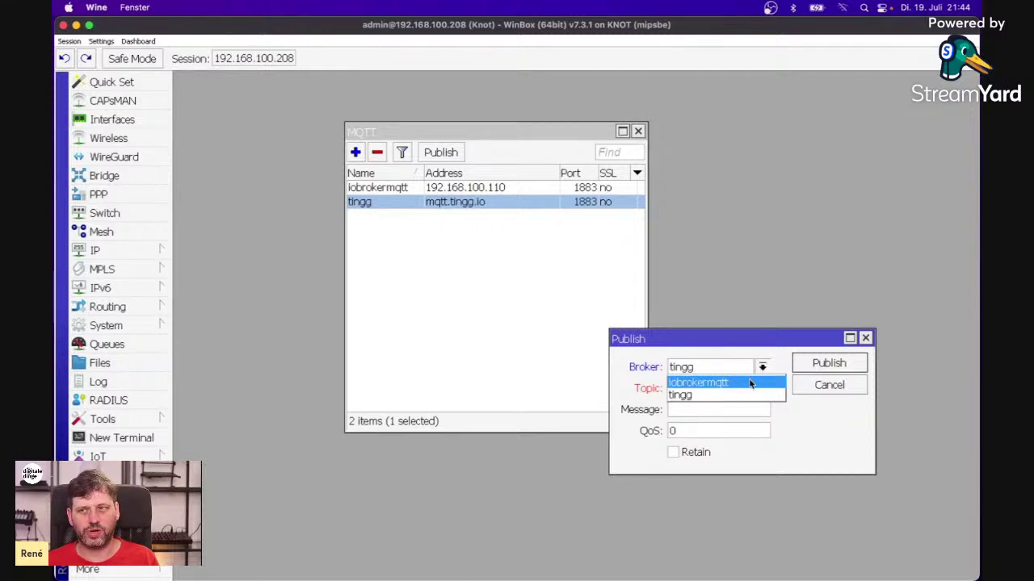
{"action": "left_click", "coordinate": [748, 395]}
{"action": "left_click", "coordinate": [709, 387]}
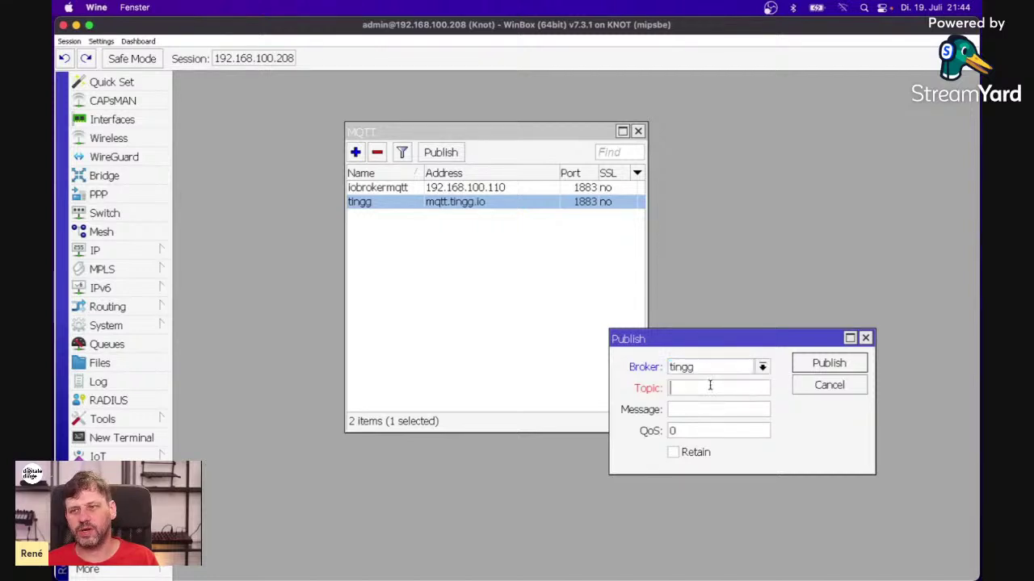
{"action": "type", "text": "fromKnot"}
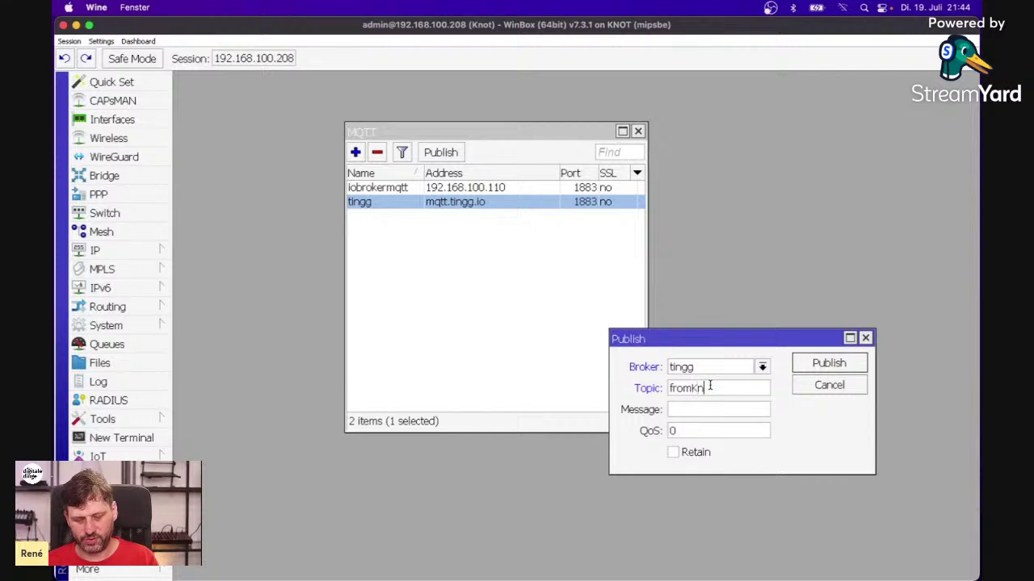
{"action": "left_click", "coordinate": [713, 414]}
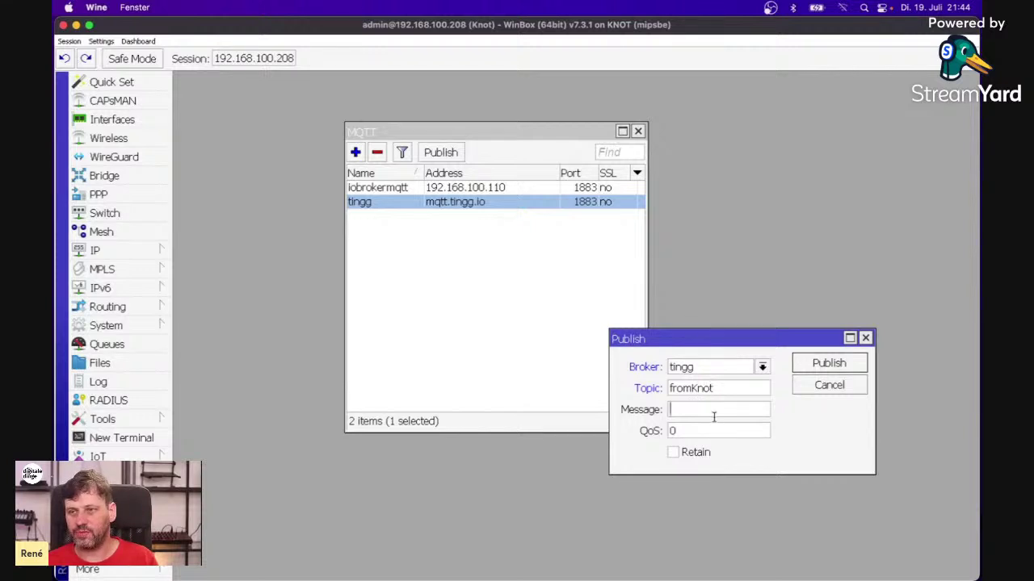
{"action": "type", "text": "igit"}
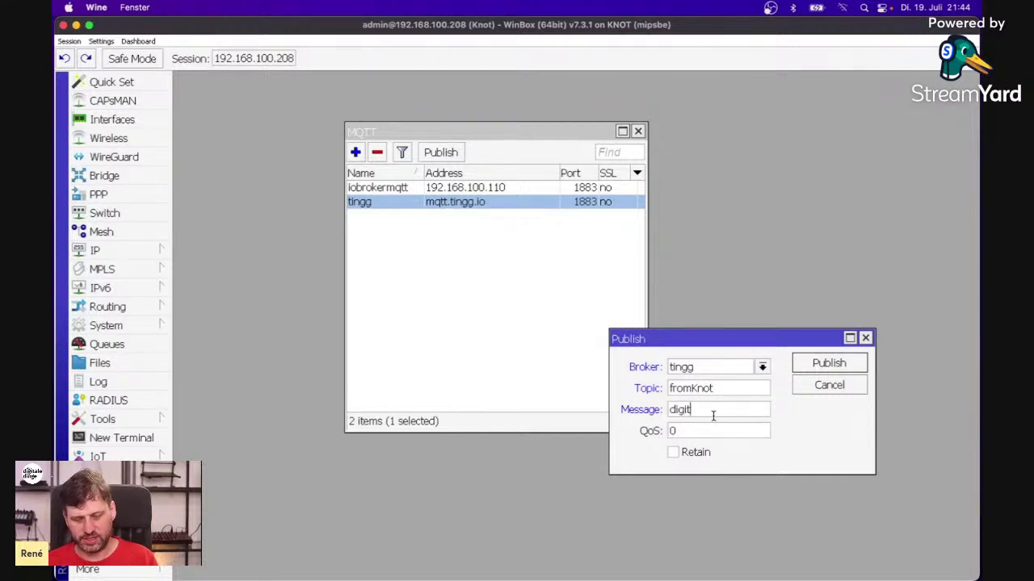
{"action": "type", "text": "ale-"}
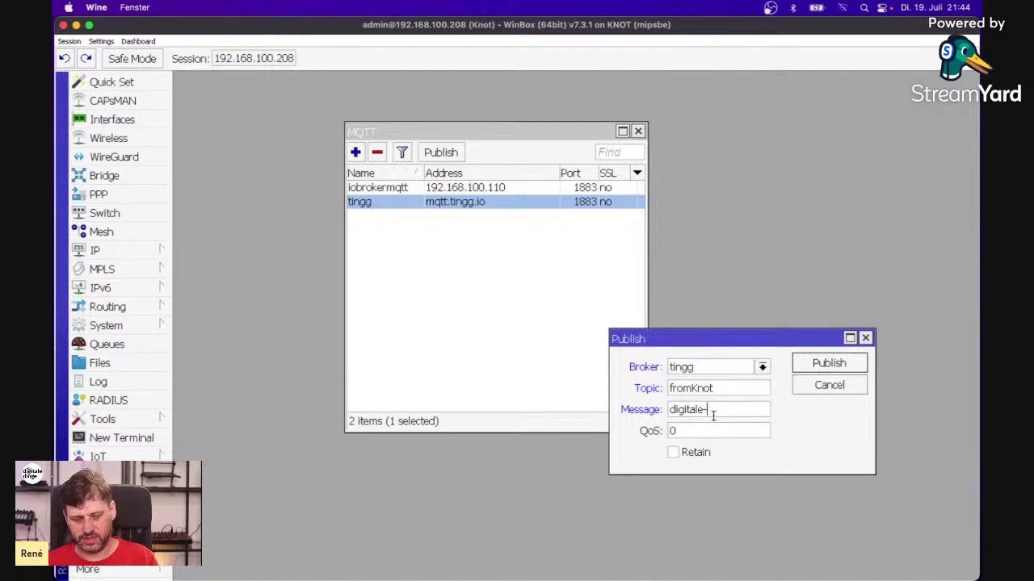
{"action": "type", "text": "dinge.de"}
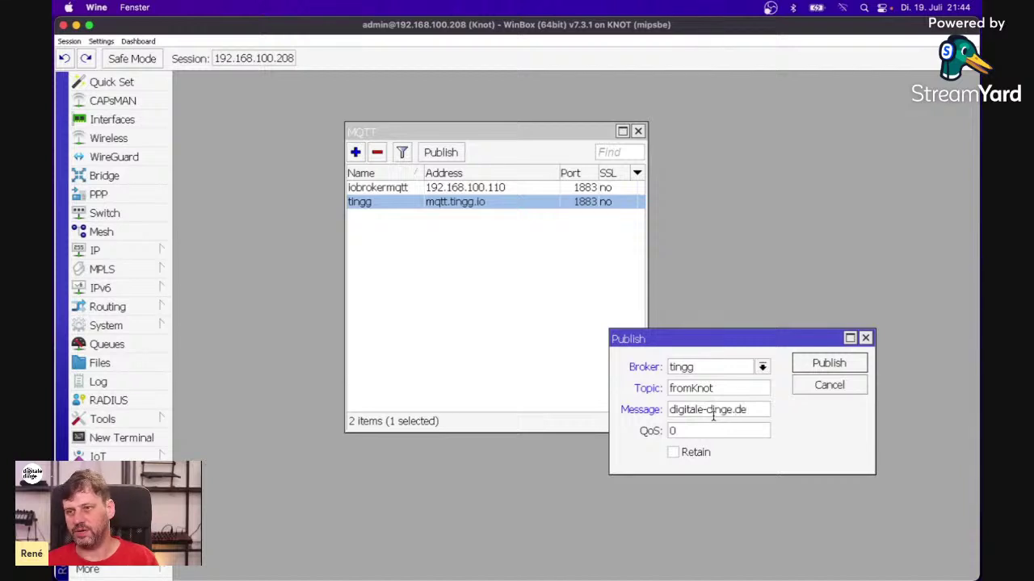
{"action": "left_click", "coordinate": [823, 362]}
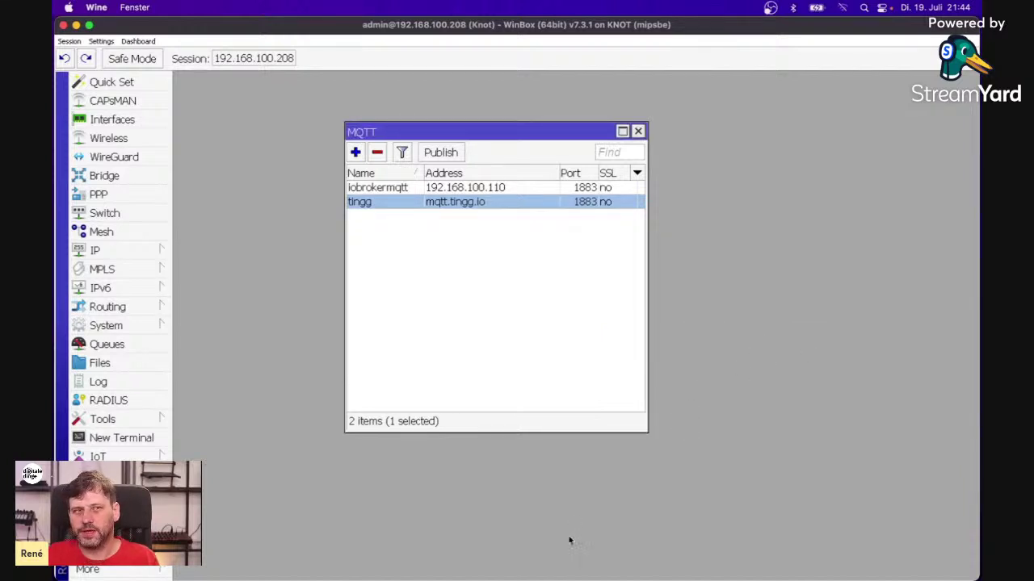
Step: Reload the tingg.io console in Chrome, examine the fromKnot resource's details, close them and return to WinBox
{"action": "mouse_move", "coordinate": [554, 575]}
{"action": "left_click", "coordinate": [357, 571]}
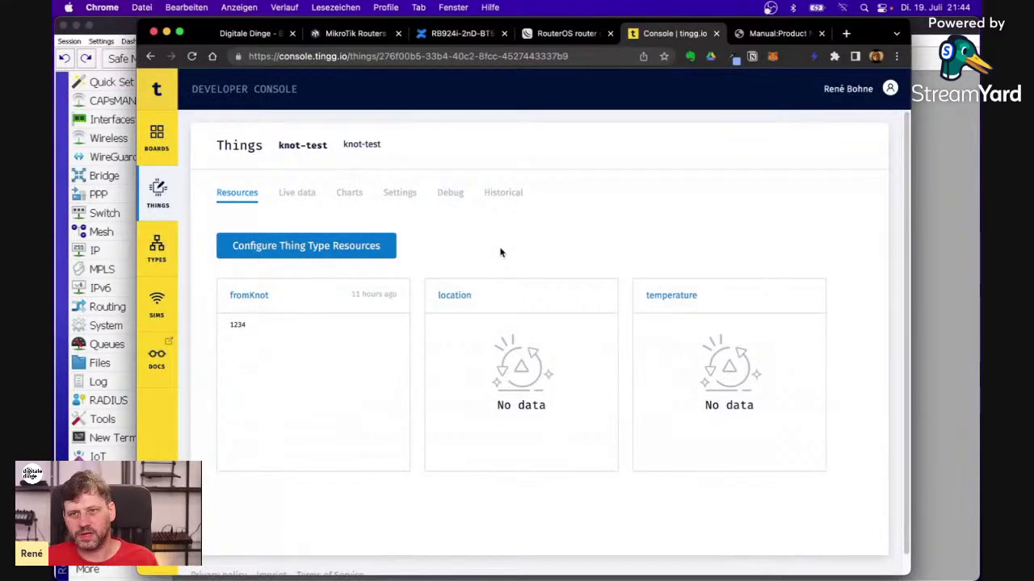
{"action": "key", "text": "super+r"}
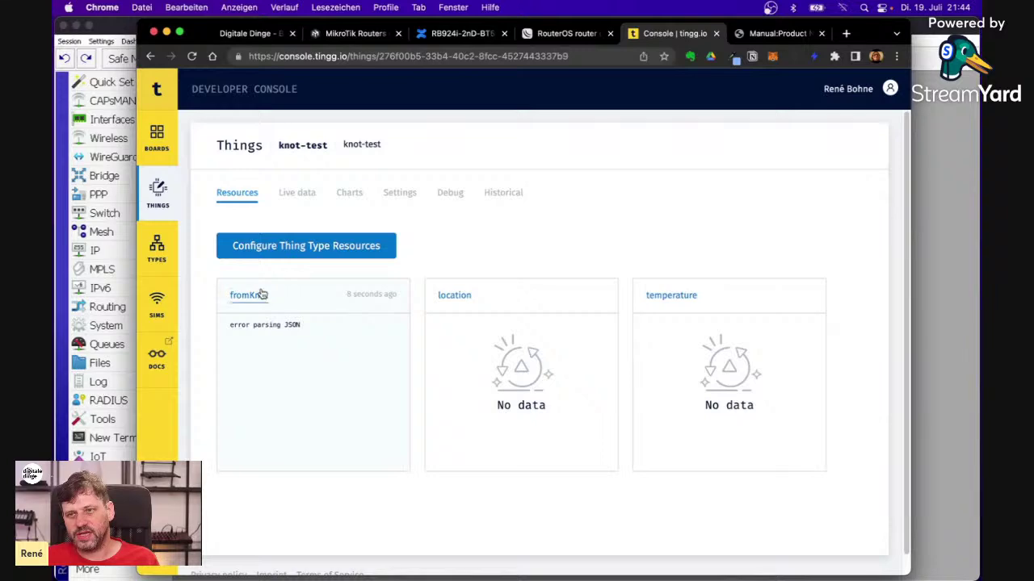
{"action": "left_click", "coordinate": [261, 296]}
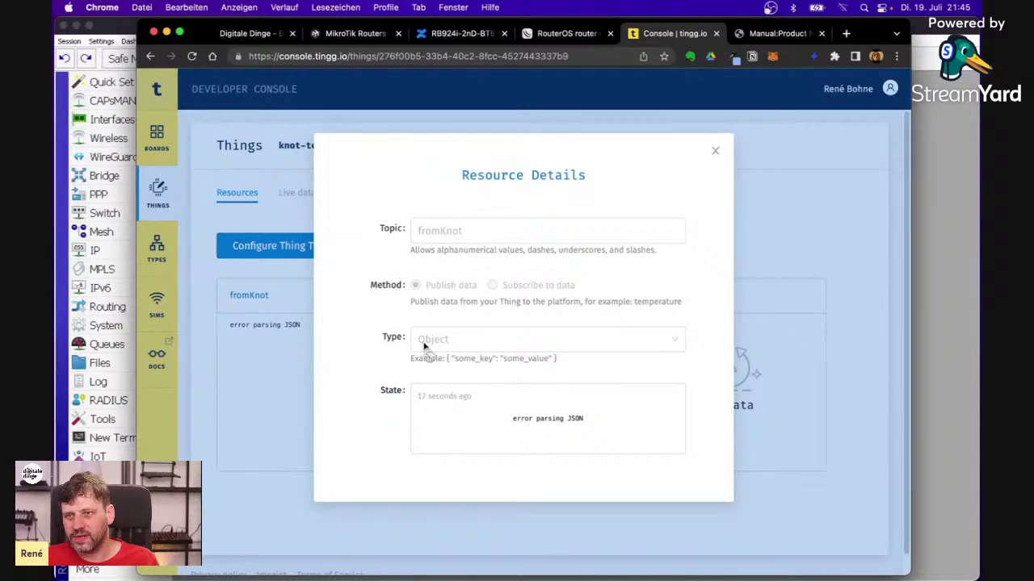
{"action": "left_click", "coordinate": [714, 153]}
{"action": "mouse_move", "coordinate": [520, 575]}
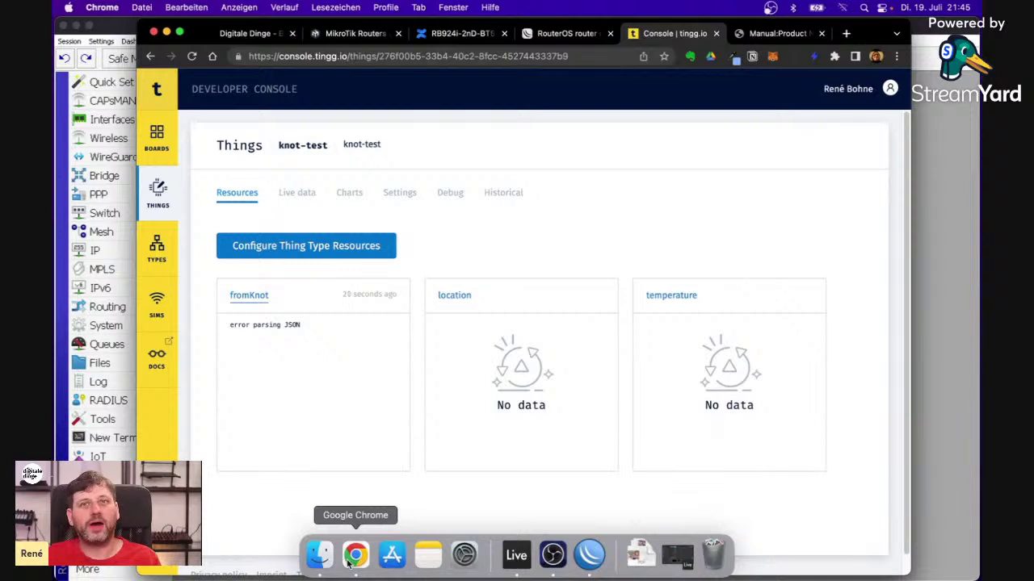
{"action": "left_click", "coordinate": [943, 235]}
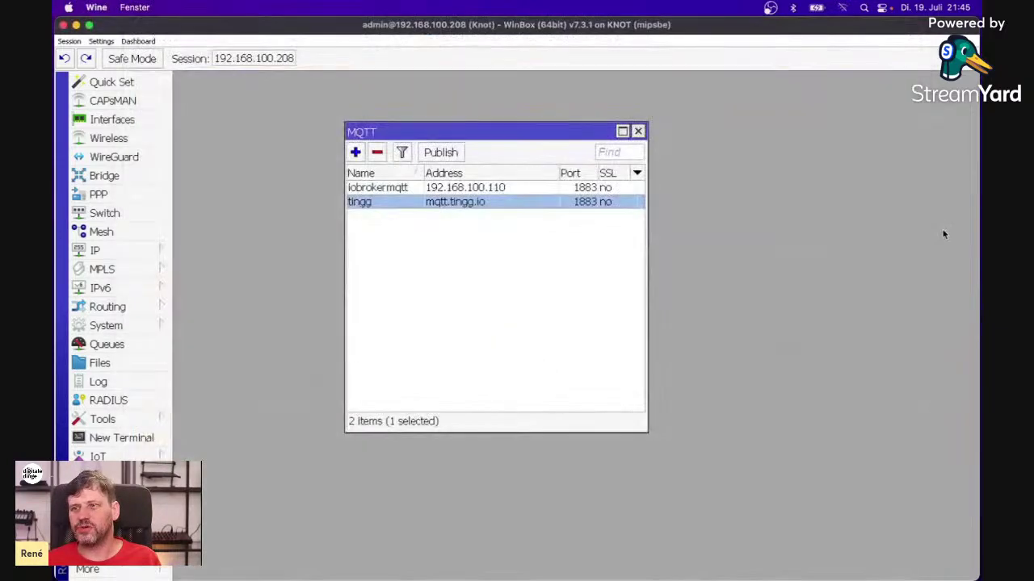
Step: Publish the message {message:"digitale-dinge.de"} to the topic fromKnot through the tingg broker
{"action": "double_click", "coordinate": [475, 203]}
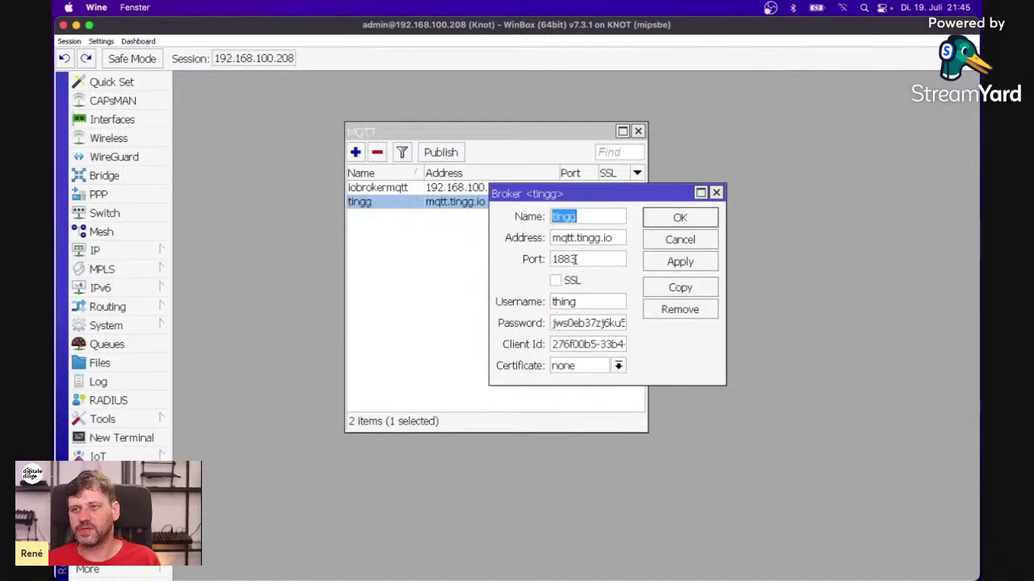
{"action": "left_click", "coordinate": [680, 239]}
{"action": "left_click", "coordinate": [432, 151]}
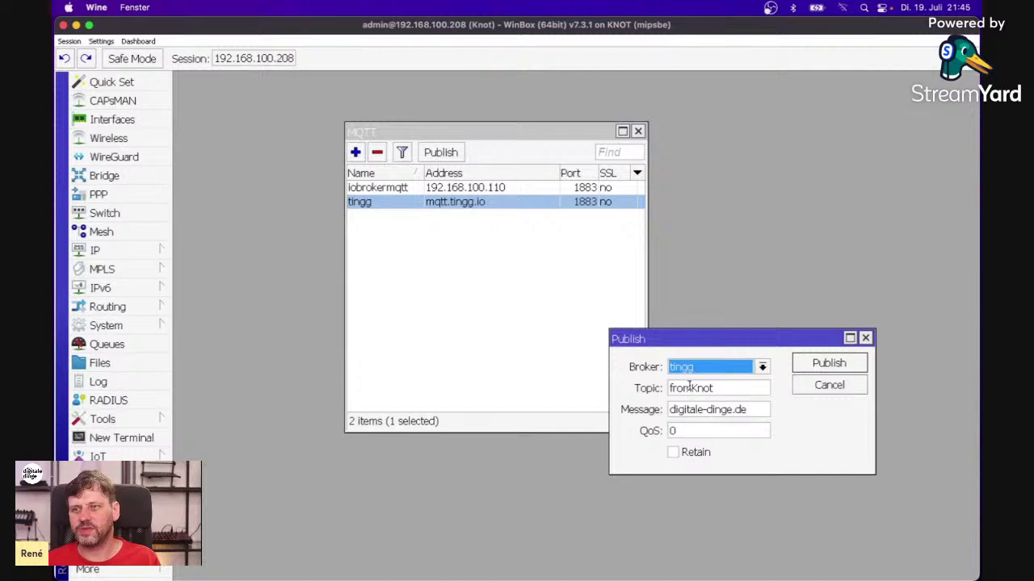
{"action": "left_click", "coordinate": [706, 409]}
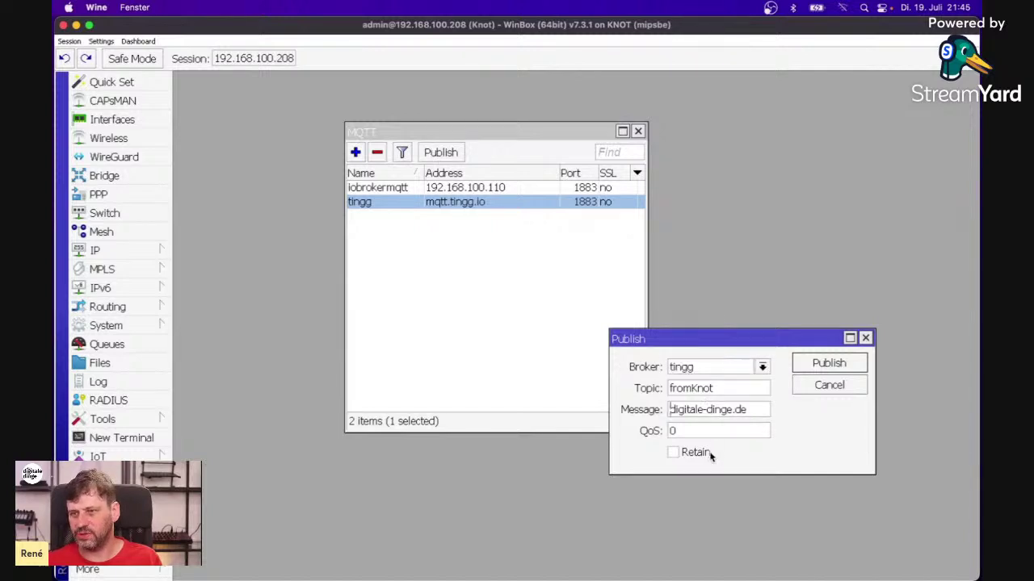
{"action": "key", "text": "Home"}
{"action": "type", "text": "{"}
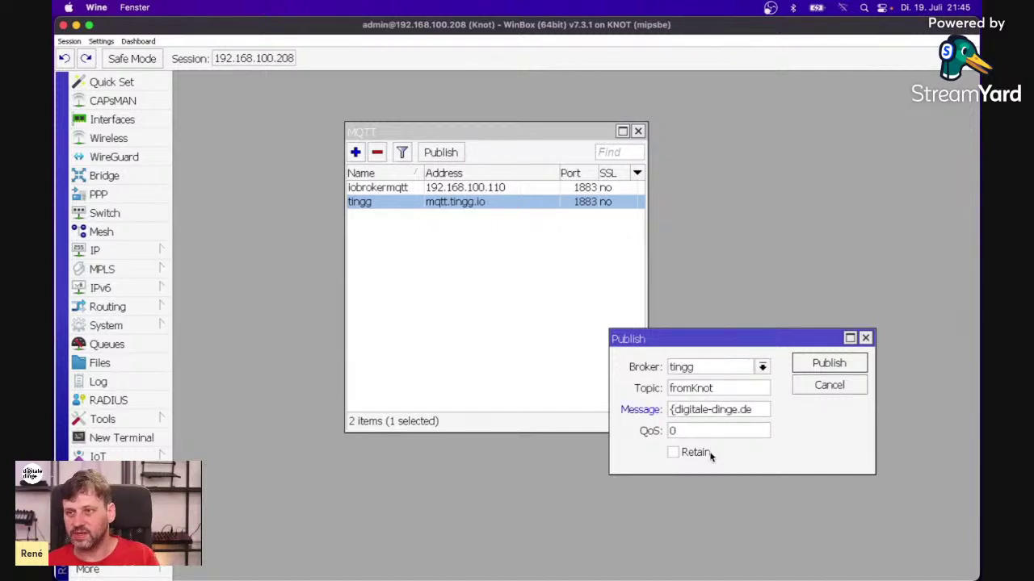
{"action": "type", "text": "message:"}
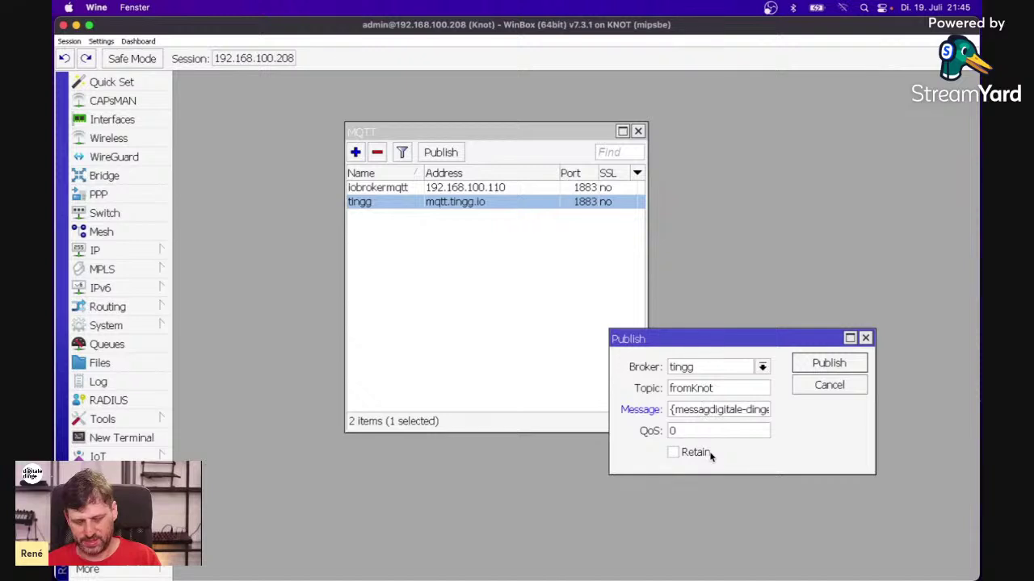
{"action": "type", "text": "\""}
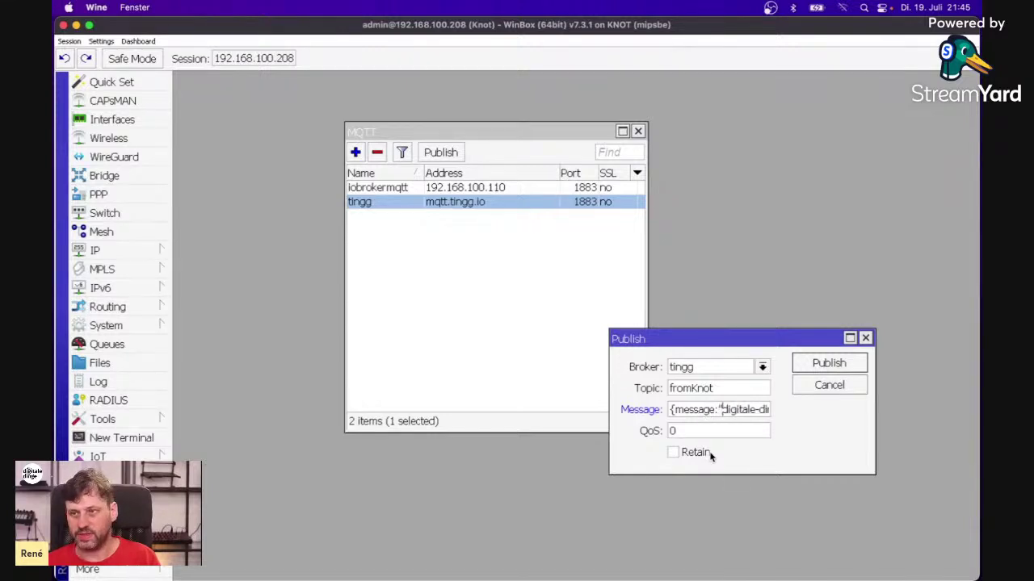
{"action": "key", "text": "End"}
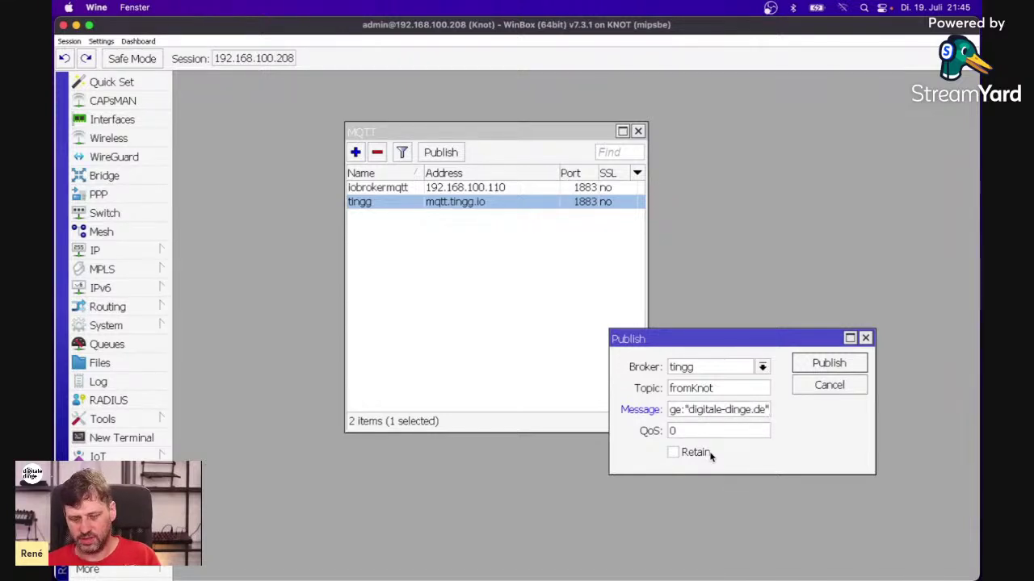
{"action": "type", "text": "}"}
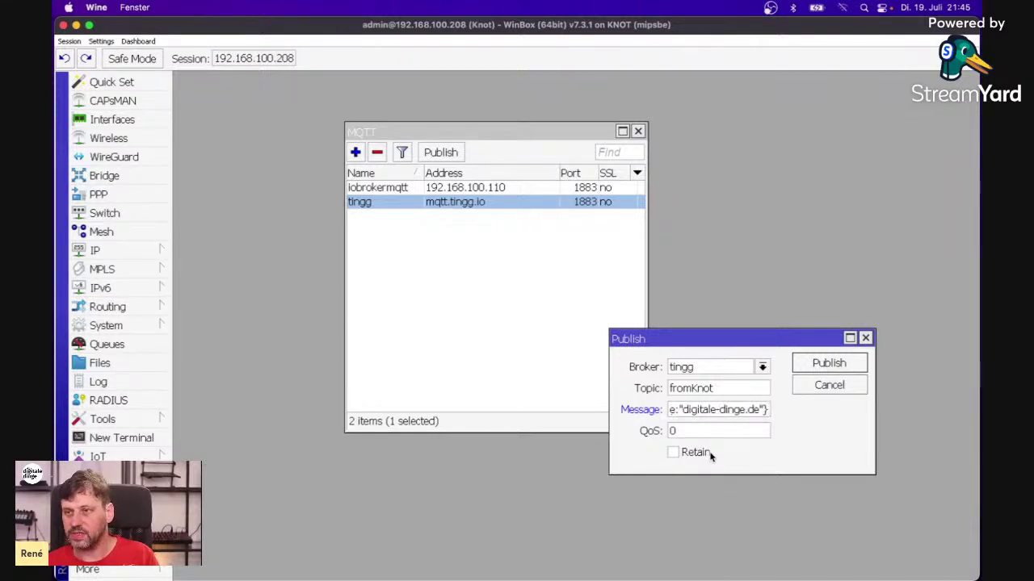
{"action": "left_click", "coordinate": [819, 368]}
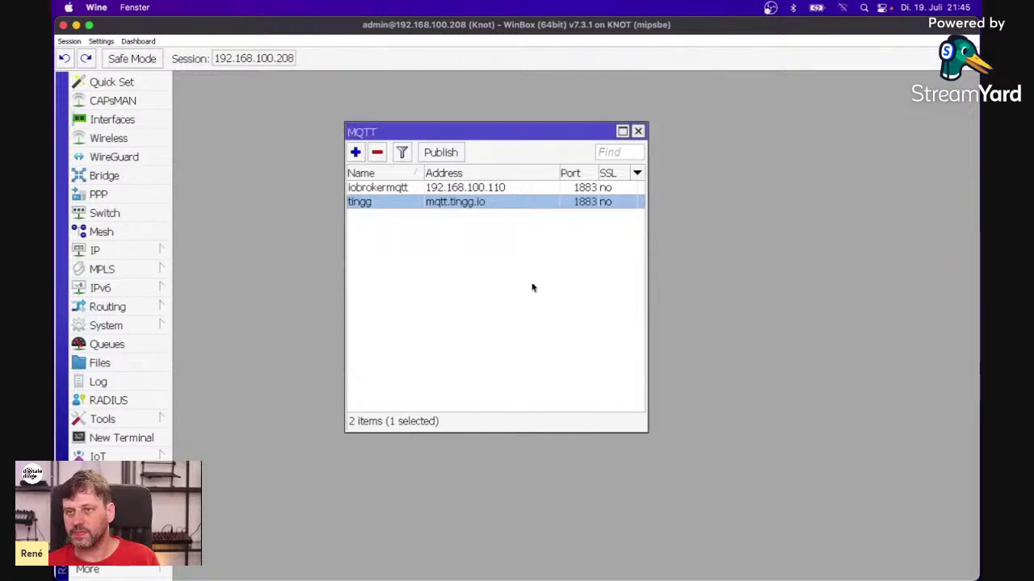
Step: Switch to Chrome and reload the knot-test thing in the tingg.io console to check the fromKnot resource
{"action": "left_click", "coordinate": [353, 556]}
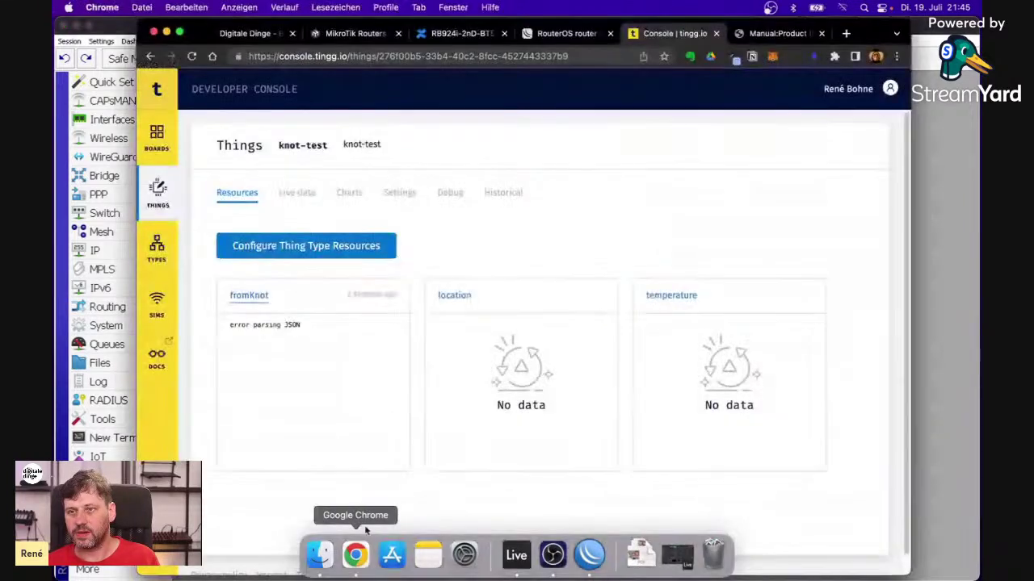
{"action": "key", "text": "super+r"}
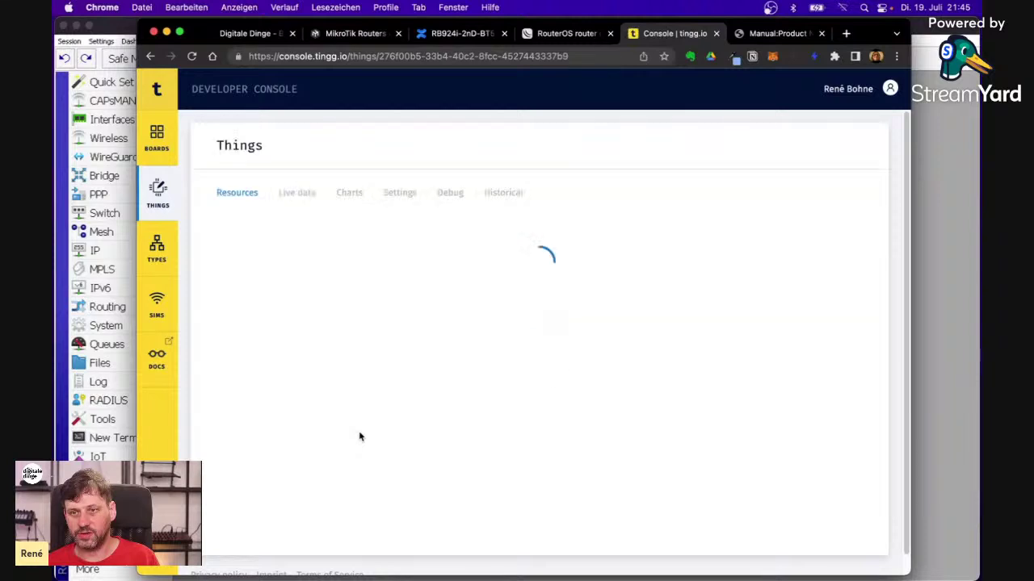
{"action": "key", "text": "super+r"}
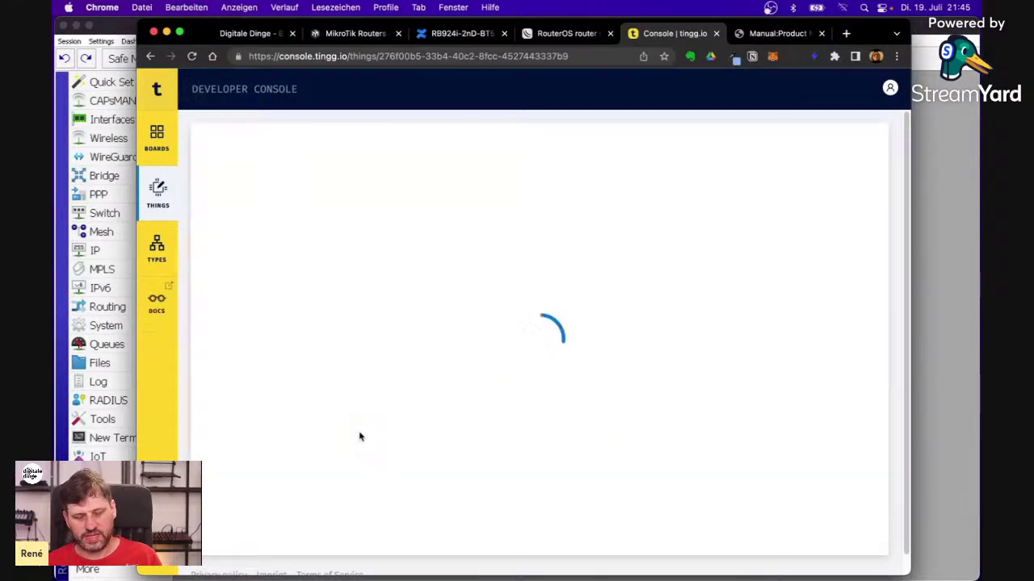
Step: Return to WinBox and publish {'message':'digitale-dinge.de'} with single quotes to the topic fromKnot through the tingg broker
{"action": "key", "text": "super+Tab"}
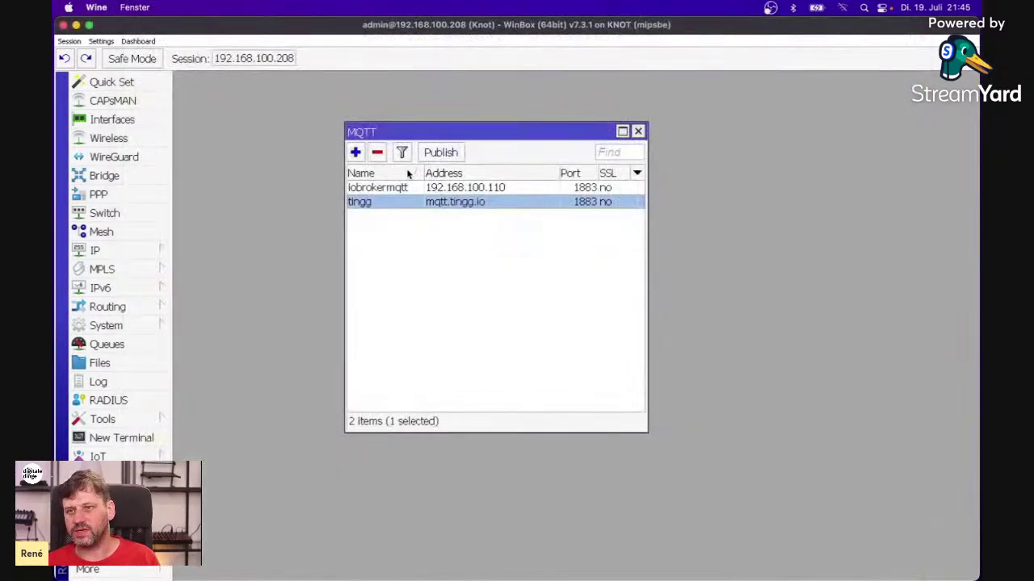
{"action": "left_click", "coordinate": [440, 151]}
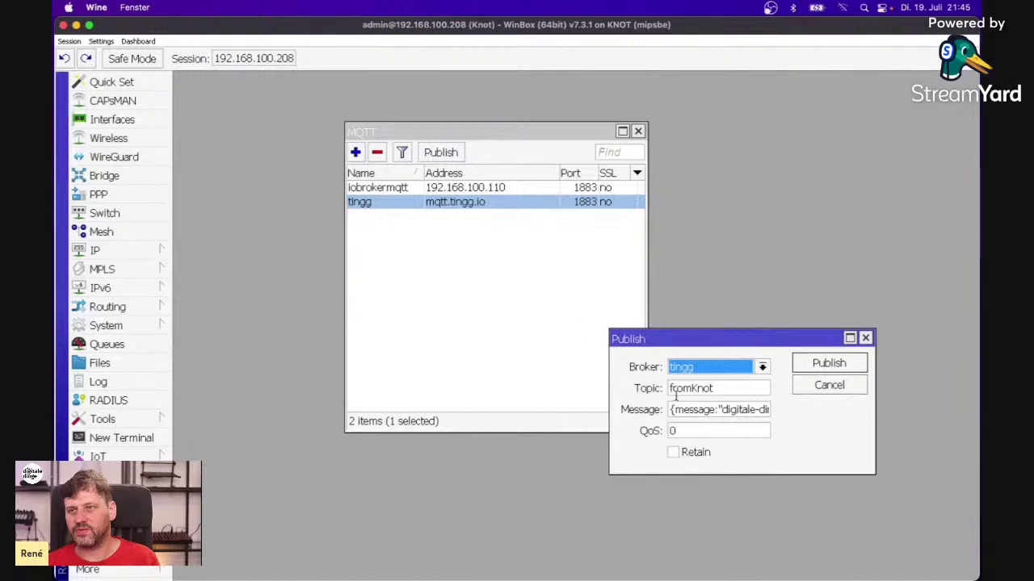
{"action": "left_click", "coordinate": [682, 409]}
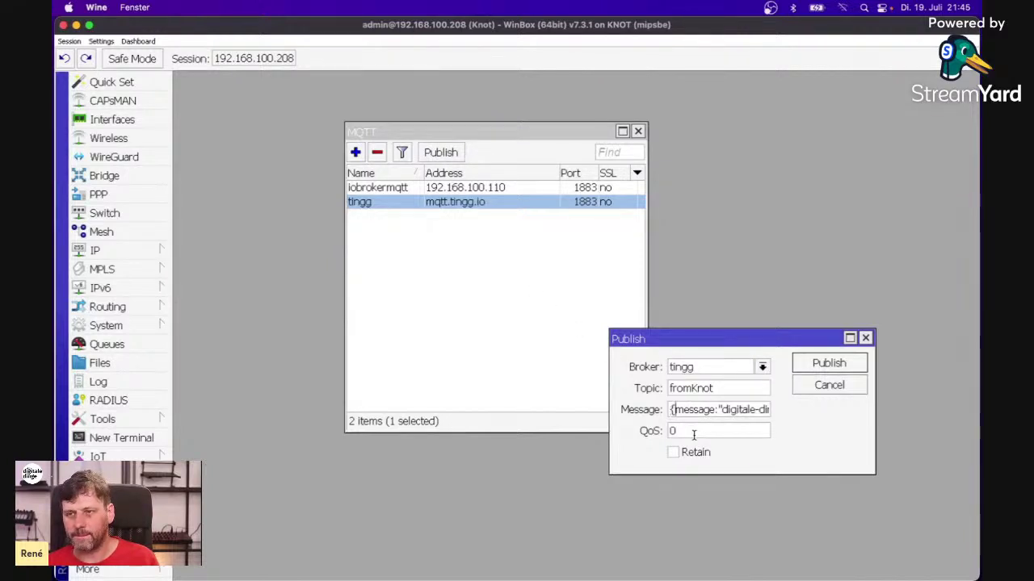
{"action": "type", "text": "\""}
{"action": "key", "text": "Right"}
{"action": "key", "text": "Right"}
{"action": "key", "text": "Right"}
{"action": "key", "text": "Right"}
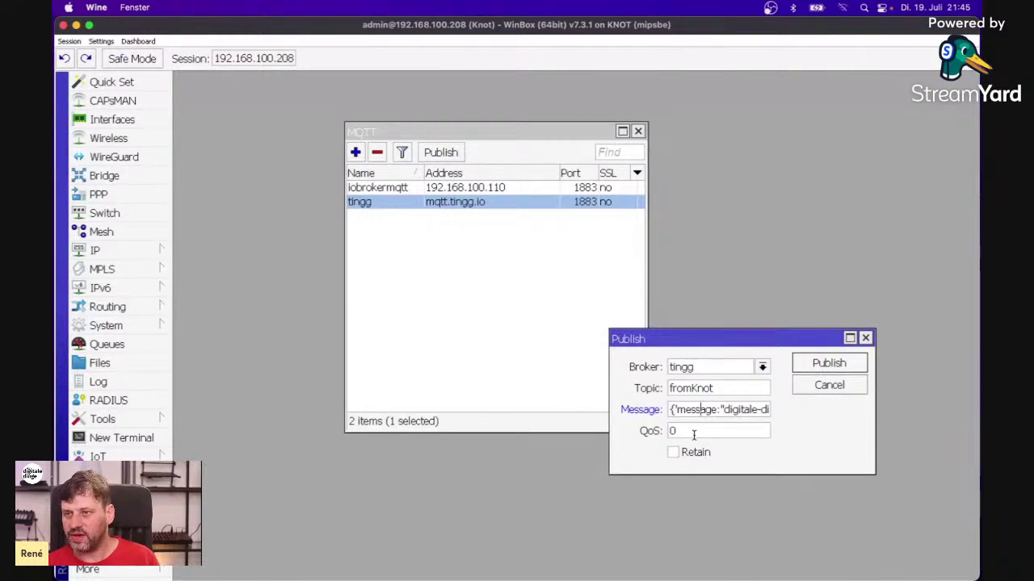
{"action": "type", "text": "\""}
{"action": "key", "text": "Right"}
{"action": "key", "text": "Right"}
{"action": "key", "text": "Right"}
{"action": "key", "text": "Right"}
{"action": "key", "text": "Right"}
{"action": "key", "text": "Right"}
{"action": "key", "text": "Right"}
{"action": "key", "text": "Right"}
{"action": "key", "text": "Right"}
{"action": "key", "text": "Right"}
{"action": "key", "text": "Right"}
{"action": "key", "text": "Right"}
{"action": "key", "text": "Right"}
{"action": "key", "text": "Right"}
{"action": "key", "text": "Right"}
{"action": "key", "text": "Right"}
{"action": "key", "text": "Right"}
{"action": "key", "text": "Right"}
{"action": "key", "text": "Right"}
{"action": "key", "text": "Right"}
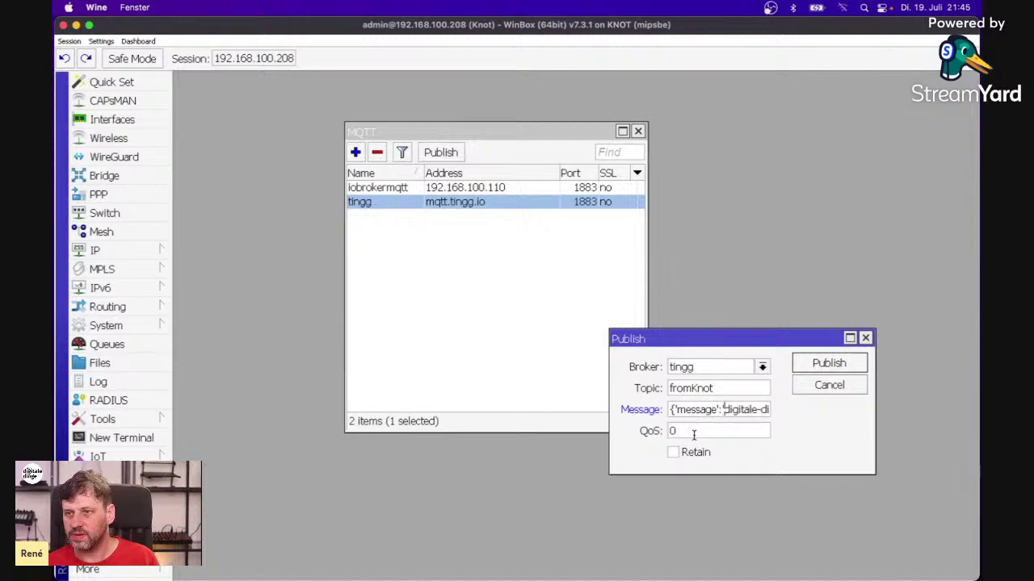
{"action": "key", "text": "BackSpace"}
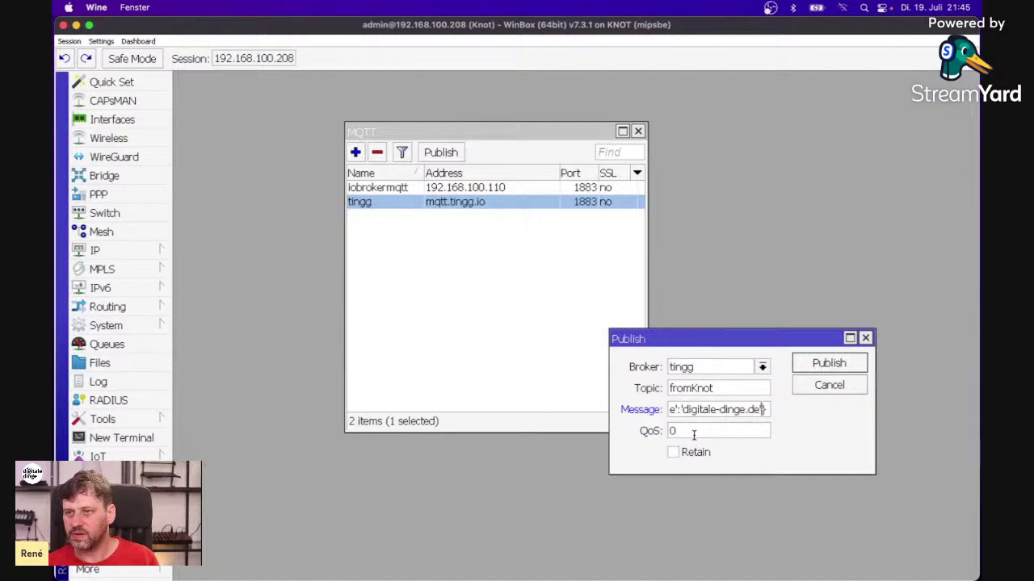
{"action": "left_click", "coordinate": [810, 364]}
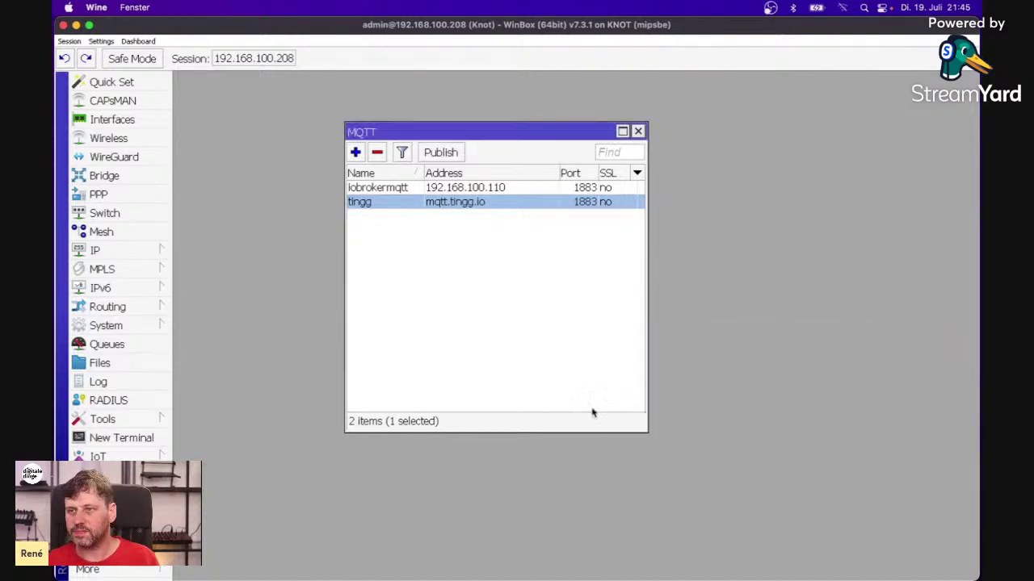
Step: Switch to Chrome and reload the tingg.io console repeatedly to check how the fromKnot resource handles the single-quoted message
{"action": "left_click", "coordinate": [355, 556]}
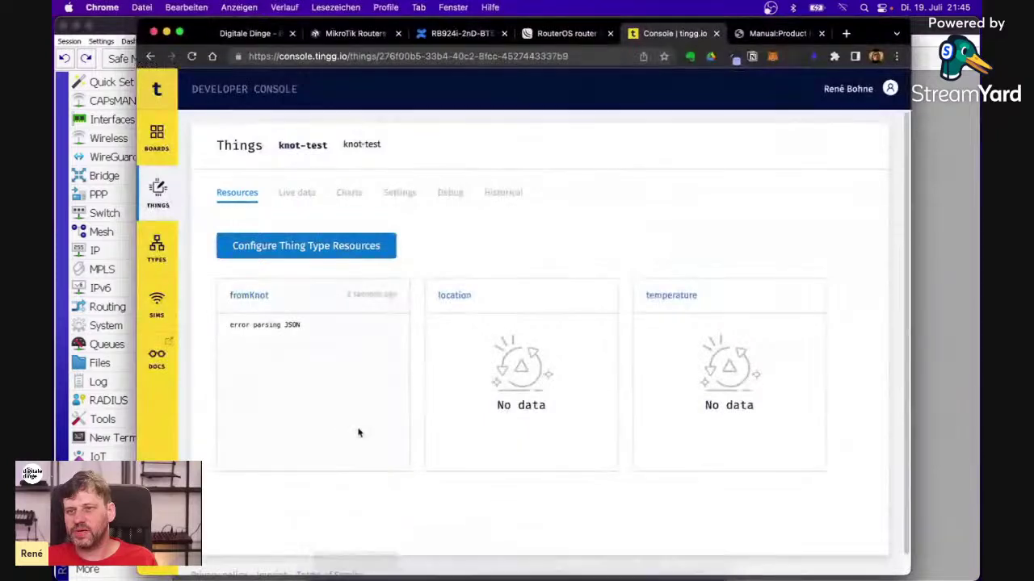
{"action": "key", "text": "super+r"}
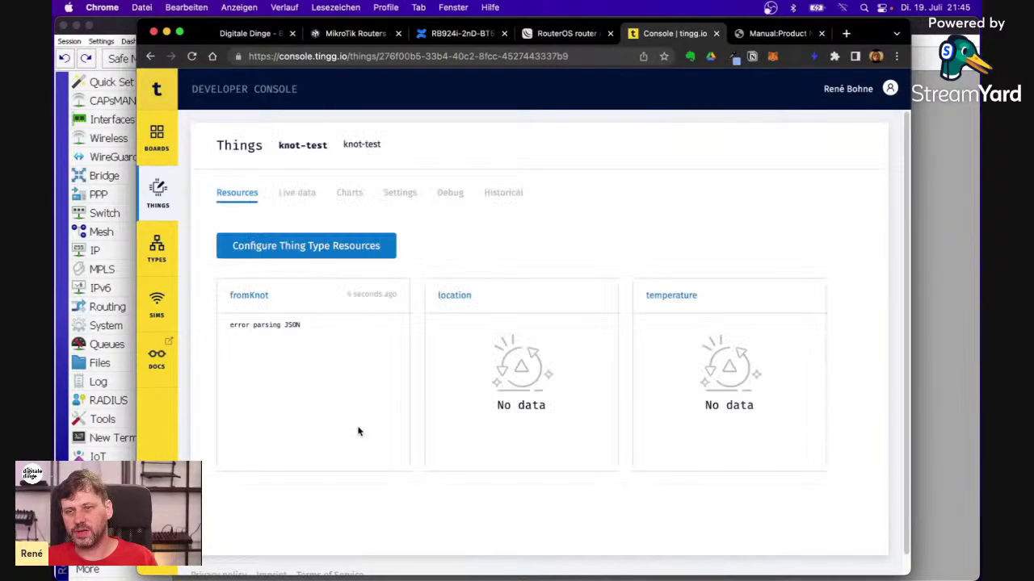
{"action": "key", "text": "super+r"}
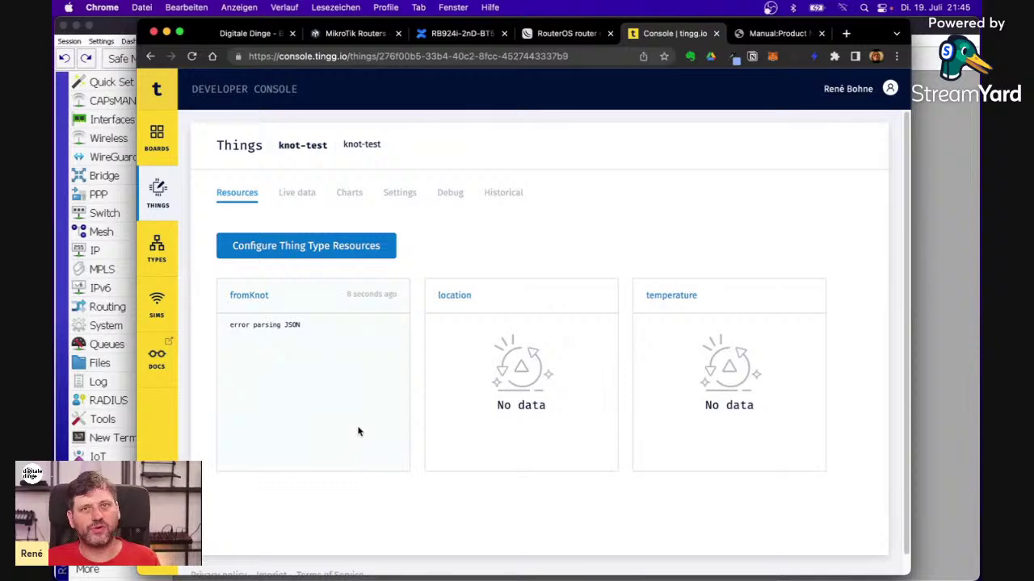
{"action": "key", "text": "super+r"}
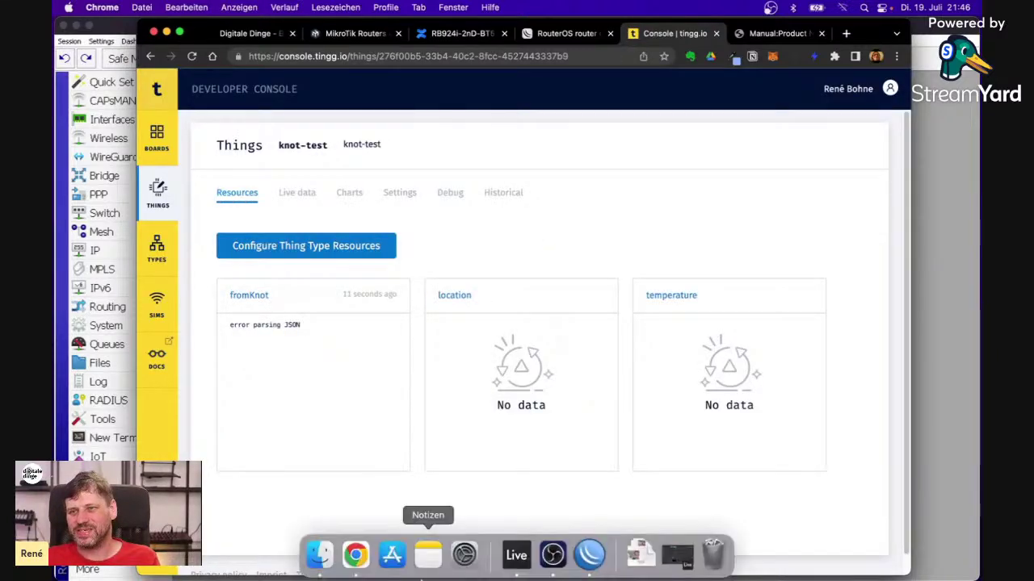
Step: Return to WinBox and publish the message 12345 to the topic fromKnot through the tingg broker
{"action": "left_click", "coordinate": [590, 559]}
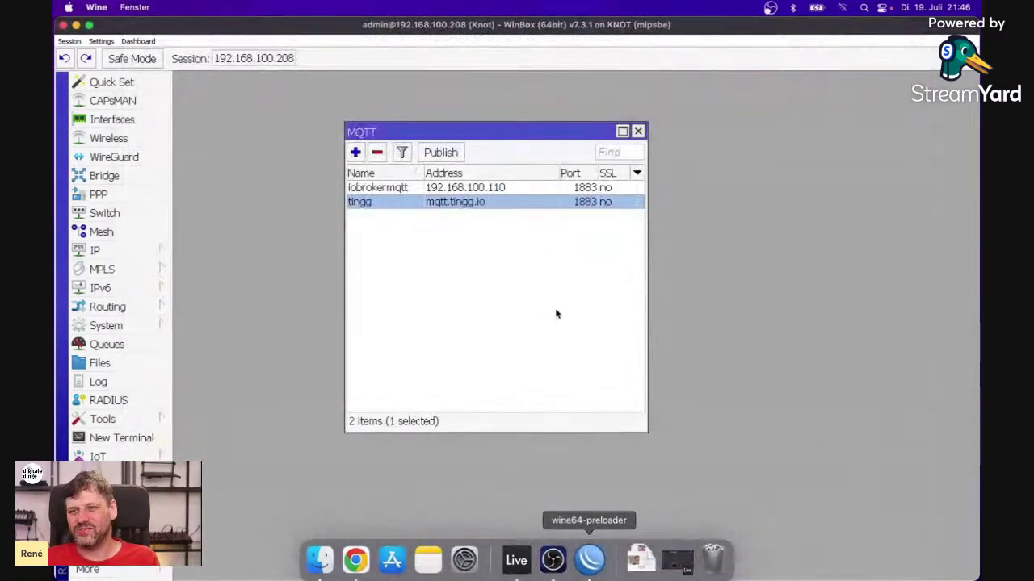
{"action": "left_click", "coordinate": [439, 155]}
{"action": "double_click", "coordinate": [677, 409]}
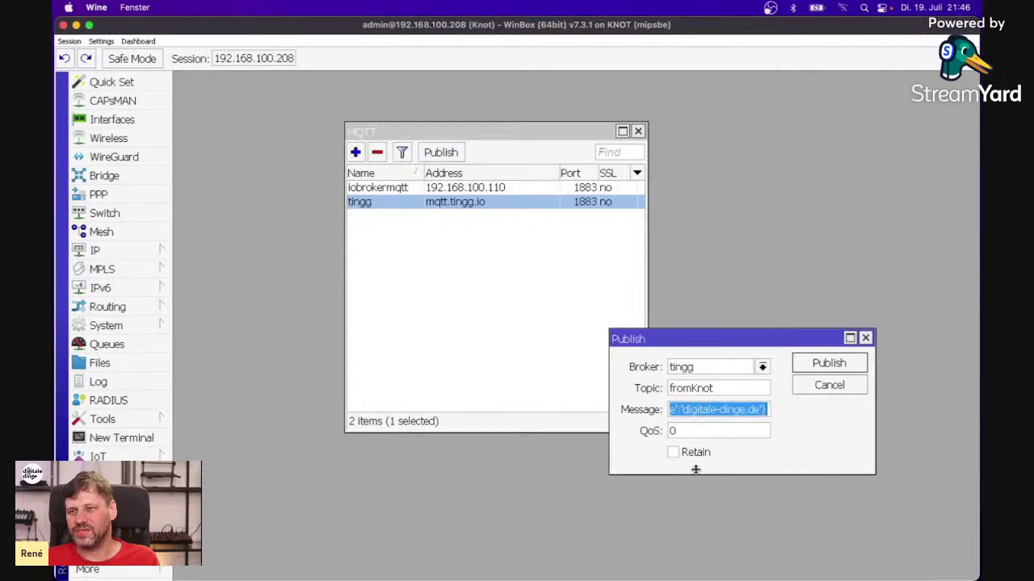
{"action": "key", "text": "Home"}
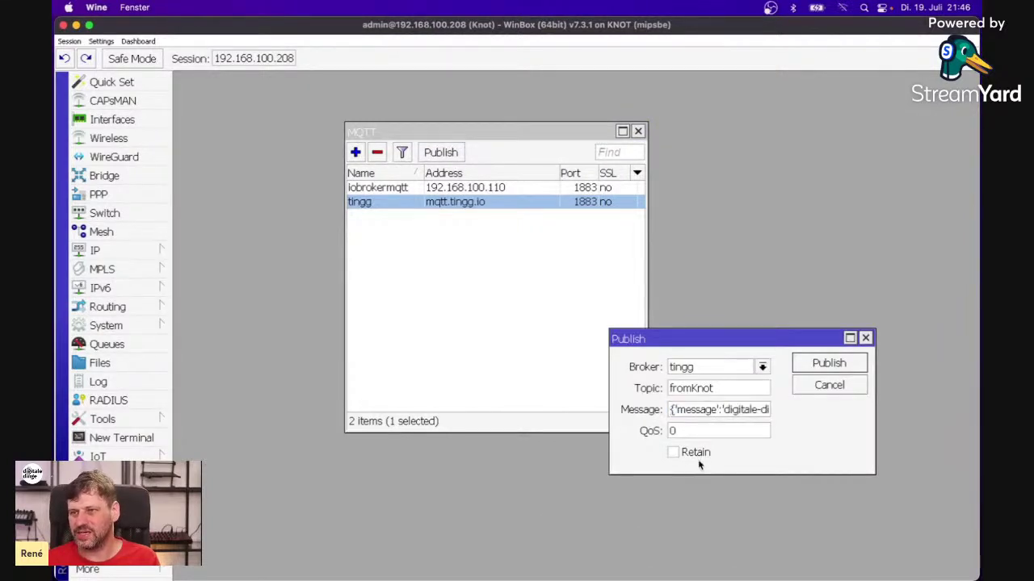
{"action": "key", "text": "End"}
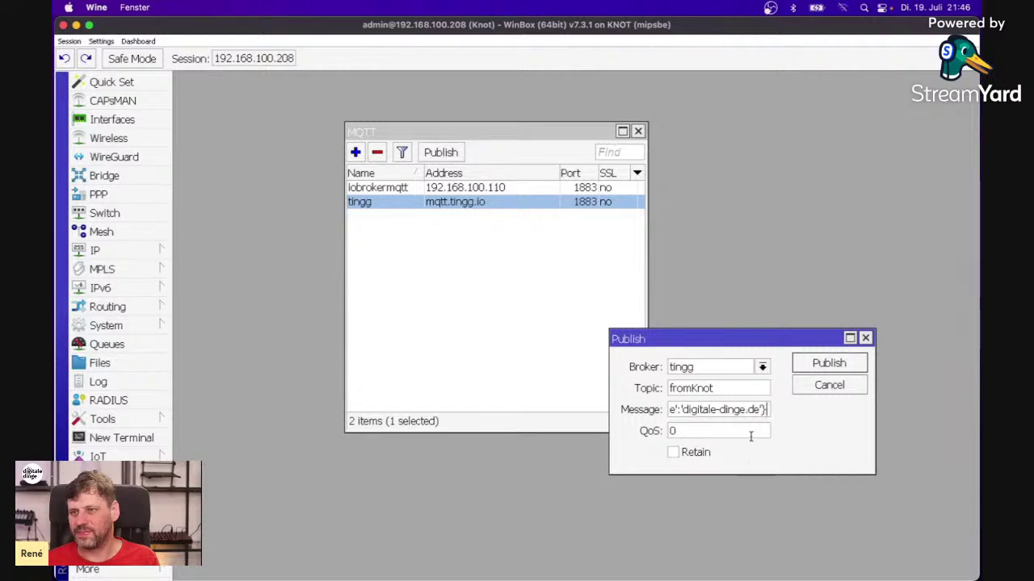
{"action": "key", "text": "shift+Home"}
{"action": "type", "text": "12345"}
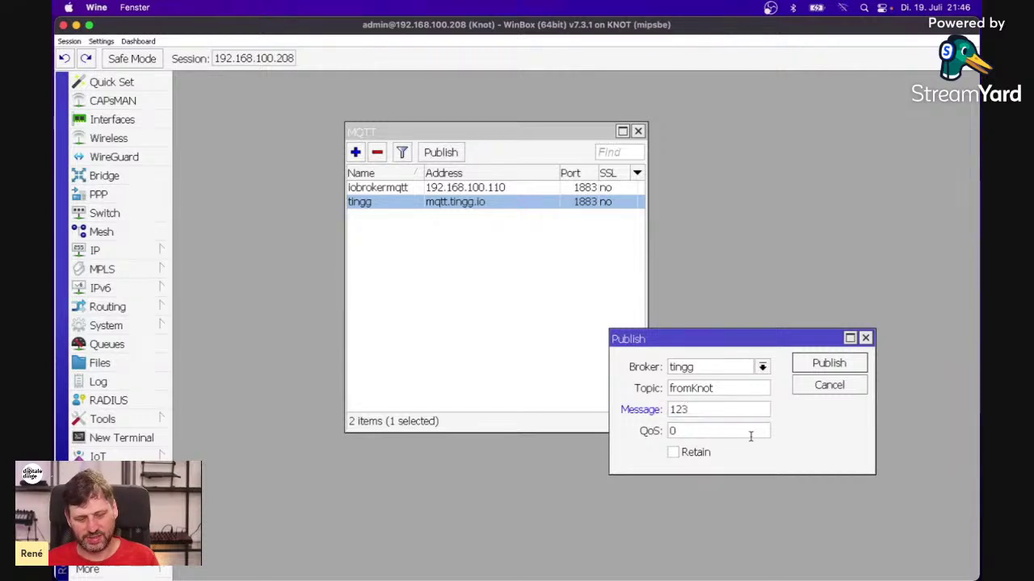
{"action": "left_click", "coordinate": [822, 363]}
Step: Switch to Chrome to examine the fromKnot value in the tingg.io console, return to WinBox and clear the broker selection
{"action": "key", "text": "super+Tab"}
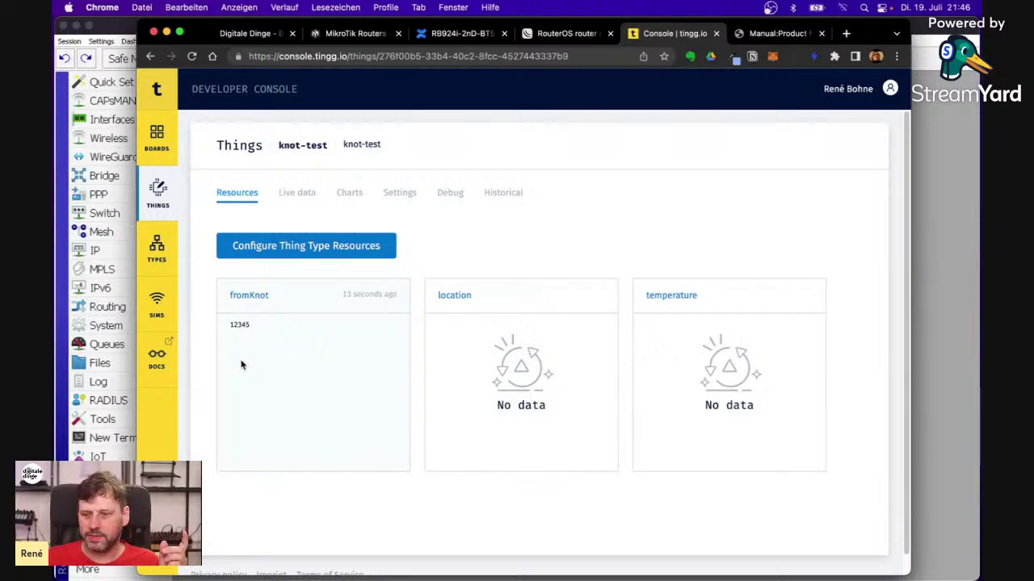
{"action": "left_click", "coordinate": [940, 367]}
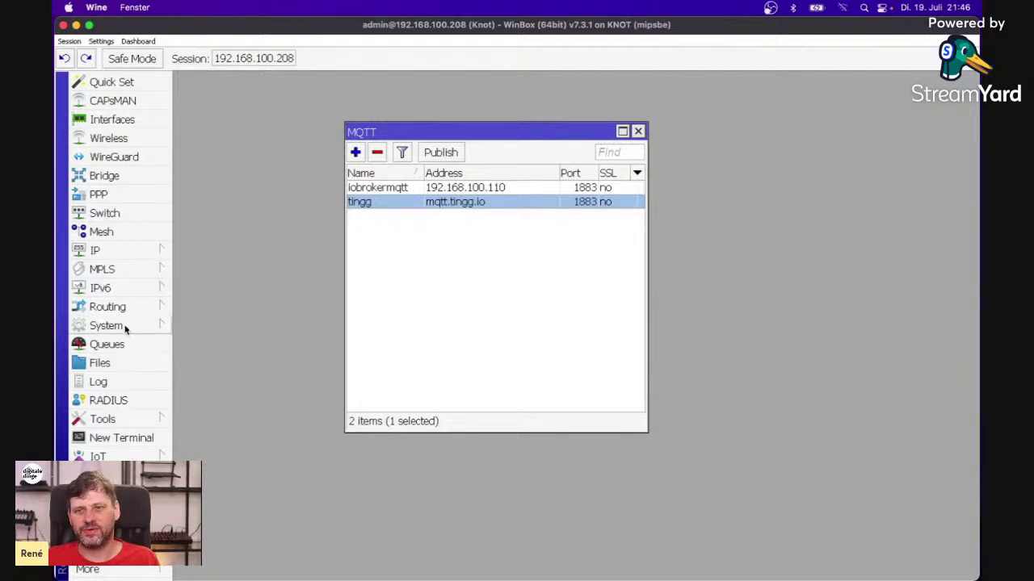
{"action": "left_click", "coordinate": [534, 360]}
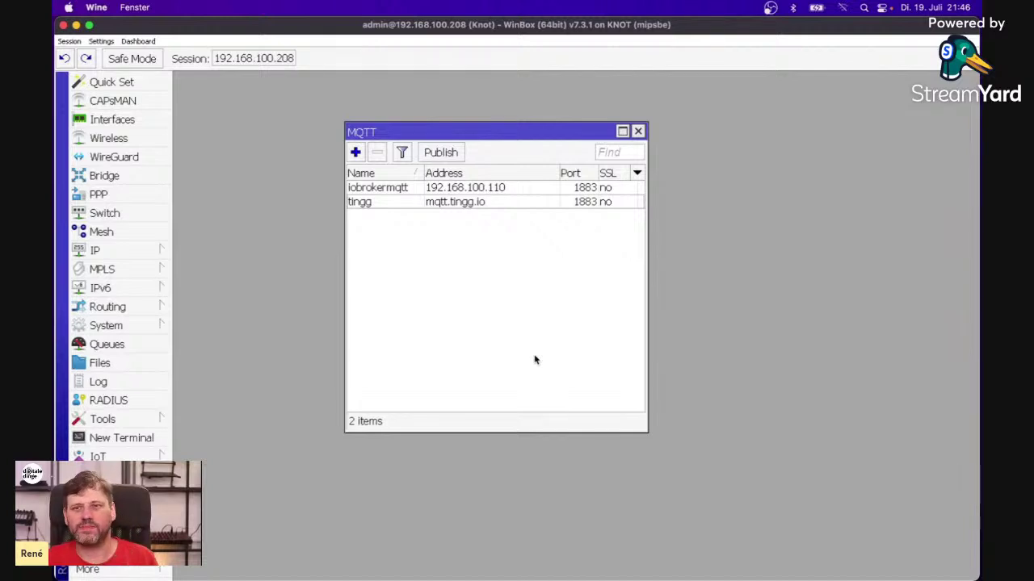
Step: Open the router's interface list, examine its Ethernet, PPP, WireGuard and wireless entries, and close it
{"action": "left_click", "coordinate": [100, 123]}
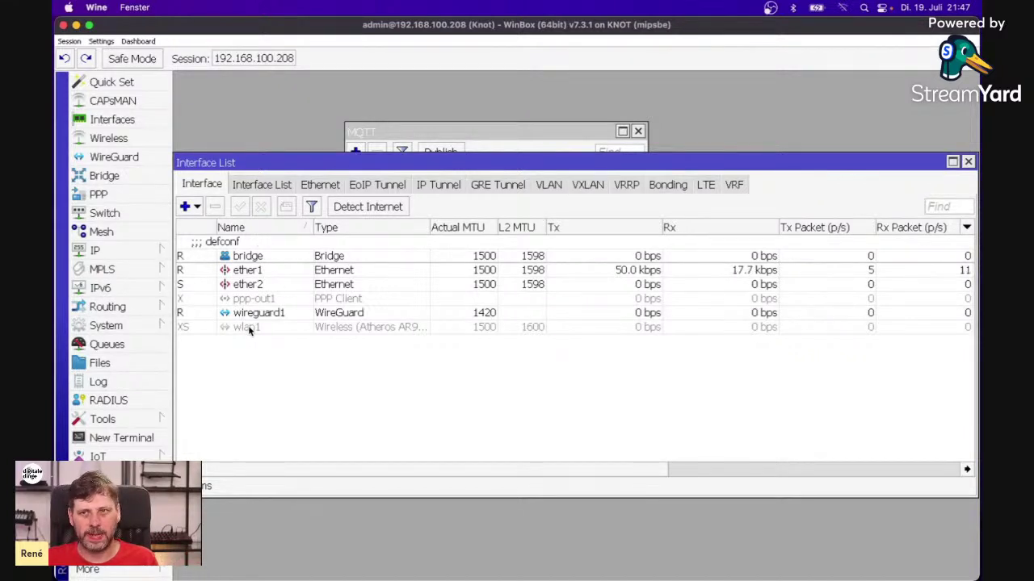
{"action": "left_click", "coordinate": [968, 161]}
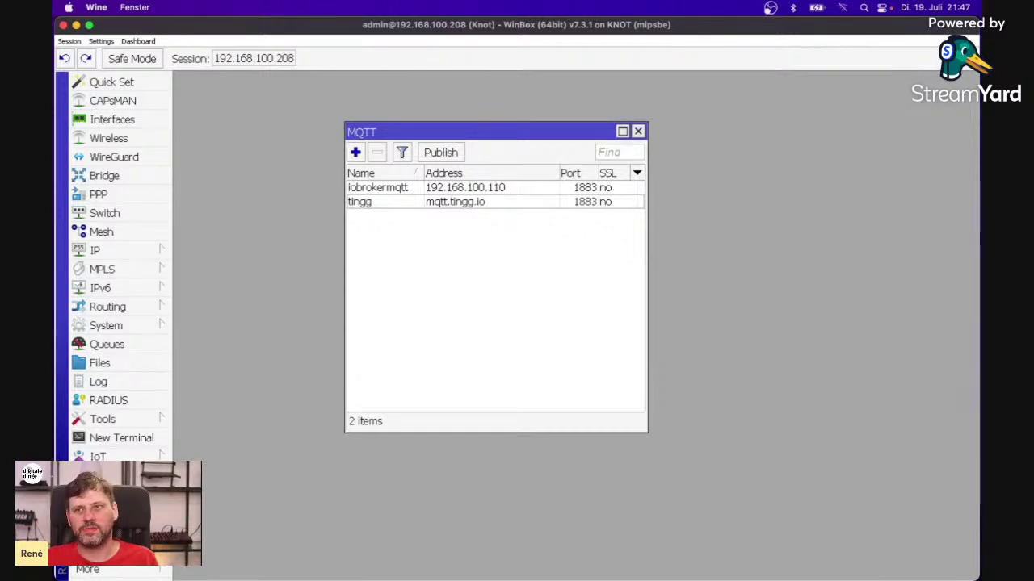
{"action": "key", "text": "super+Tab"}
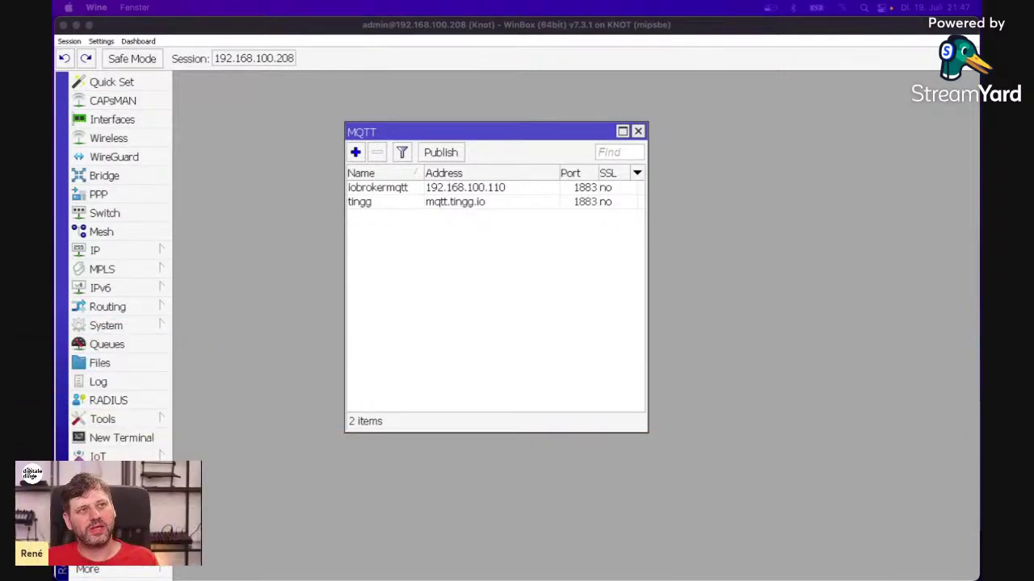
{"action": "left_click", "coordinate": [398, 125]}
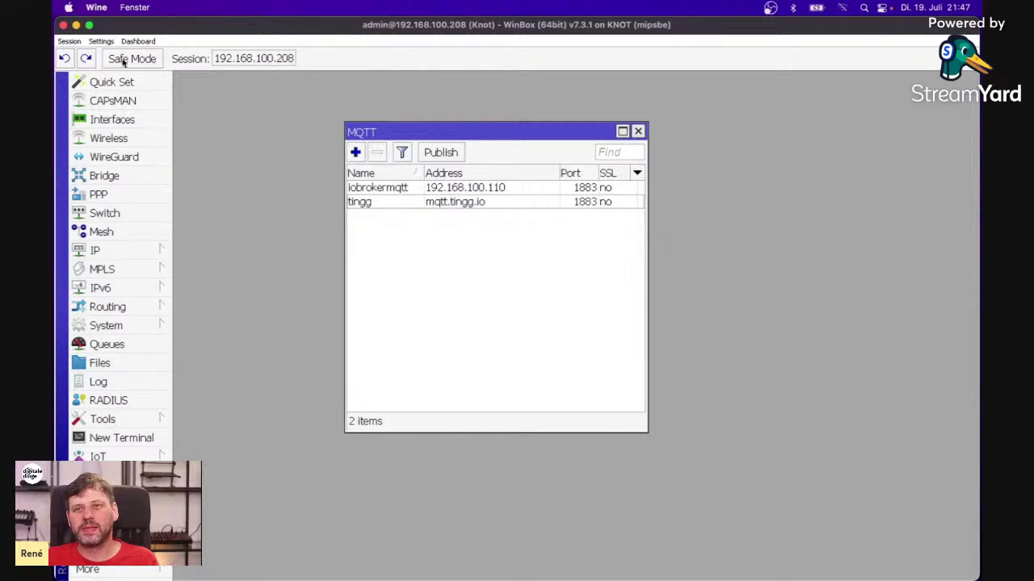
Step: Zoom in the WinBox interface one level and reposition the MQTT window up and to the left
{"action": "left_click", "coordinate": [100, 42]}
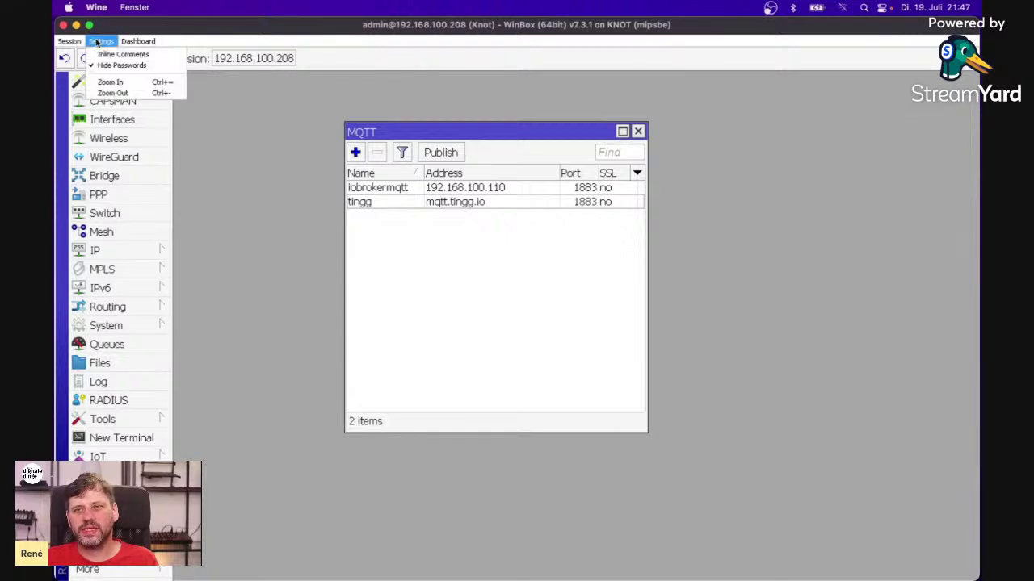
{"action": "left_click", "coordinate": [110, 82]}
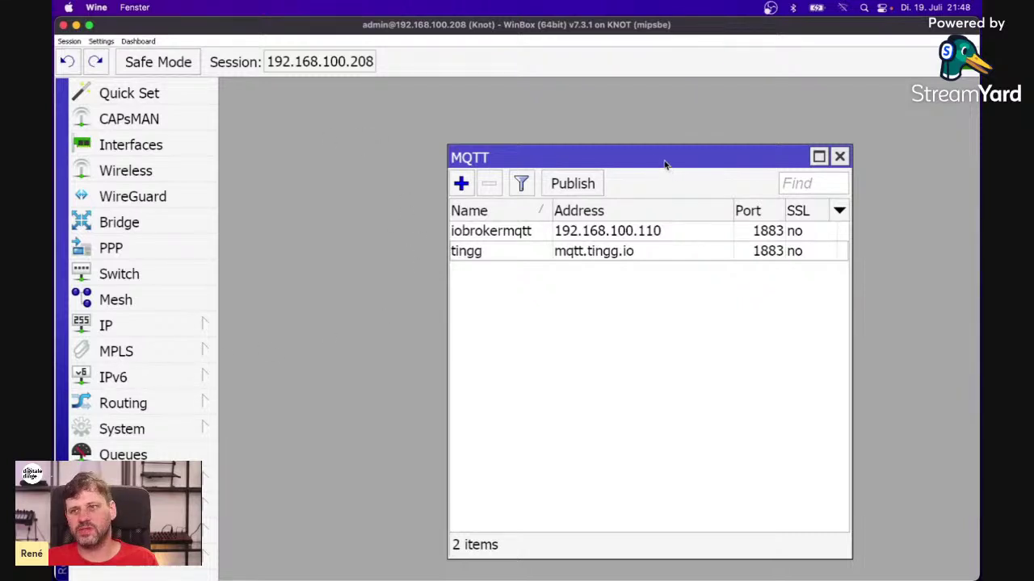
{"action": "left_click_drag", "start_coordinate": [662, 161], "coordinate": [560, 129]}
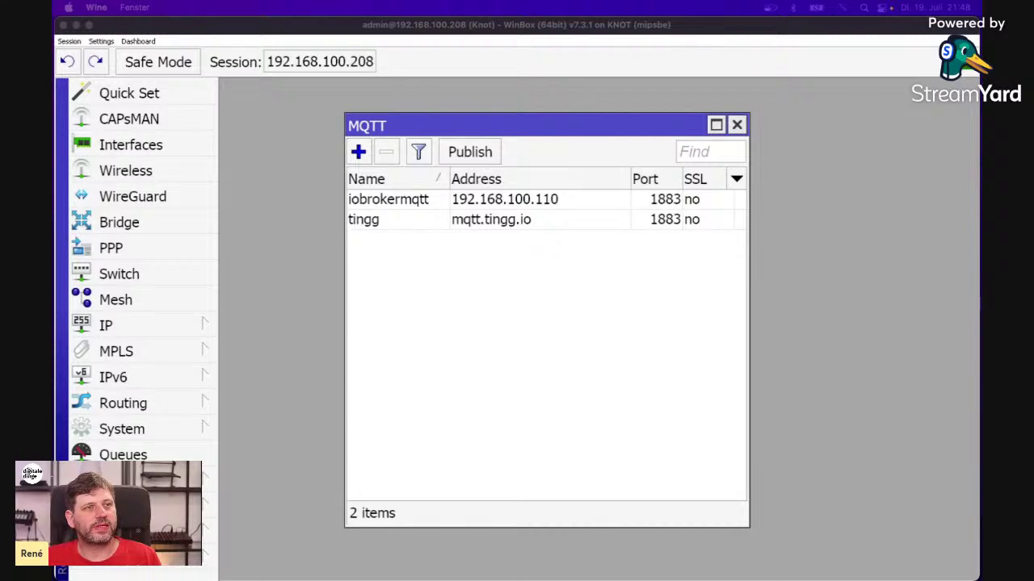
{"action": "left_click", "coordinate": [522, 358]}
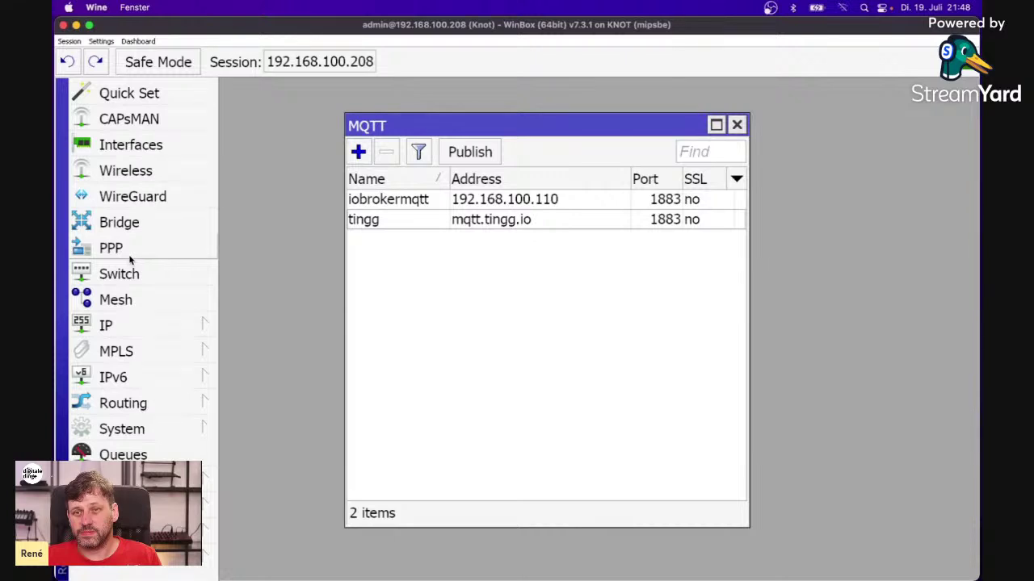
Step: Look through the enlarged System menu entries and zoom the interface back out one level
{"action": "left_click", "coordinate": [129, 428]}
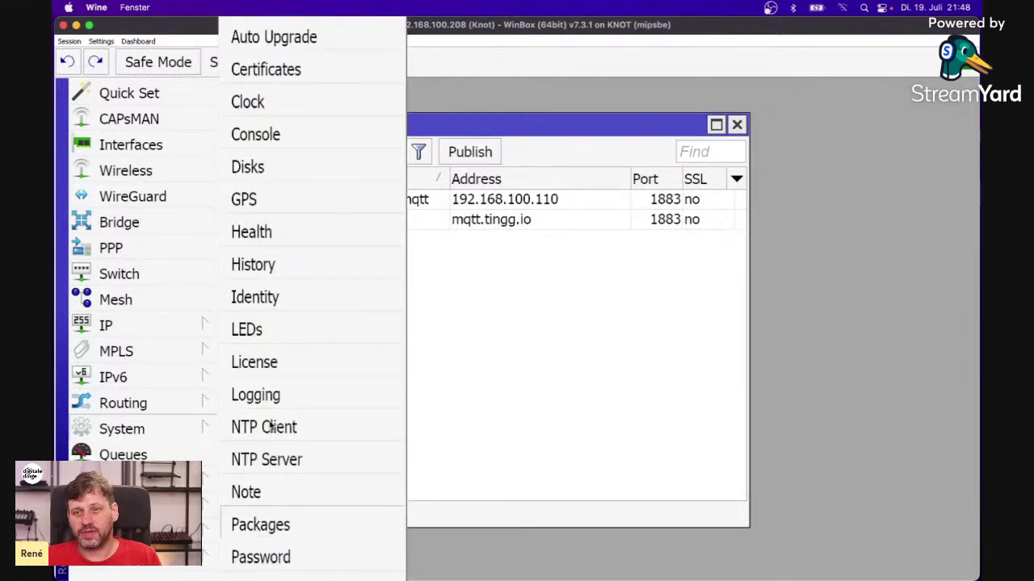
{"action": "left_click", "coordinate": [812, 312]}
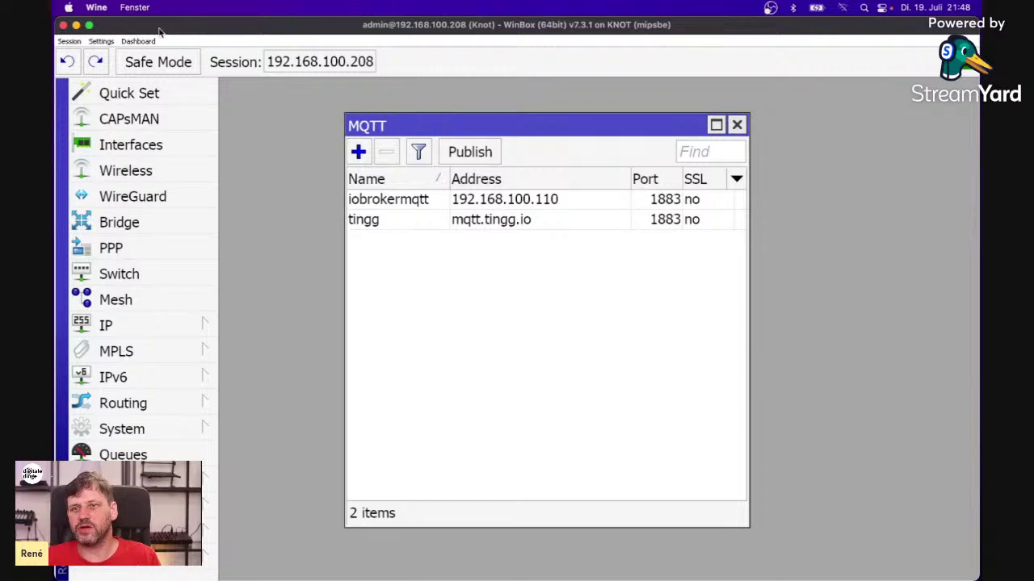
{"action": "left_click", "coordinate": [101, 40]}
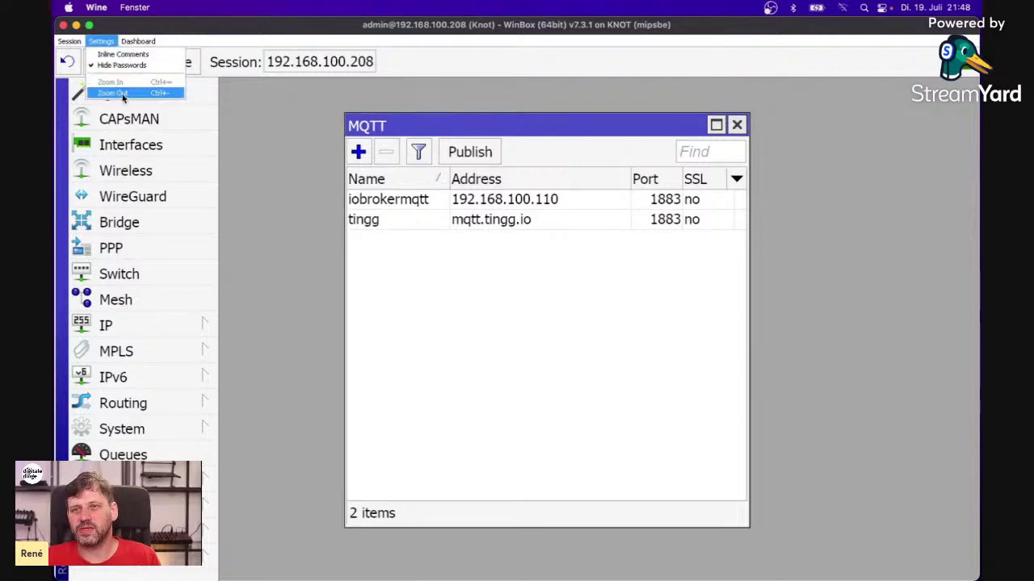
{"action": "left_click", "coordinate": [123, 95]}
Step: Ping 8.8.8.8 from the router, stop after several replies, and close the ping tool
{"action": "left_click", "coordinate": [105, 327]}
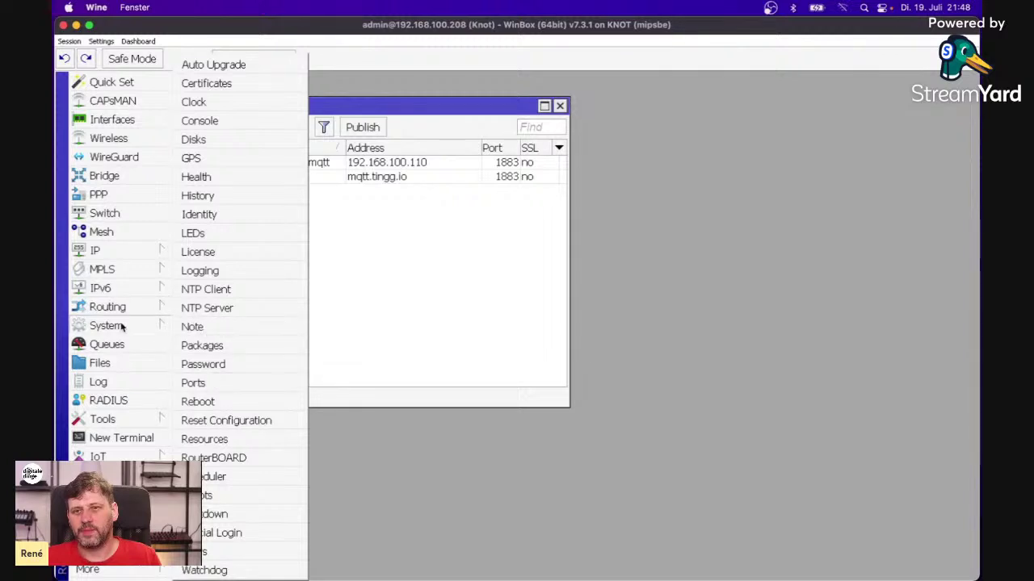
{"action": "left_click", "coordinate": [115, 571]}
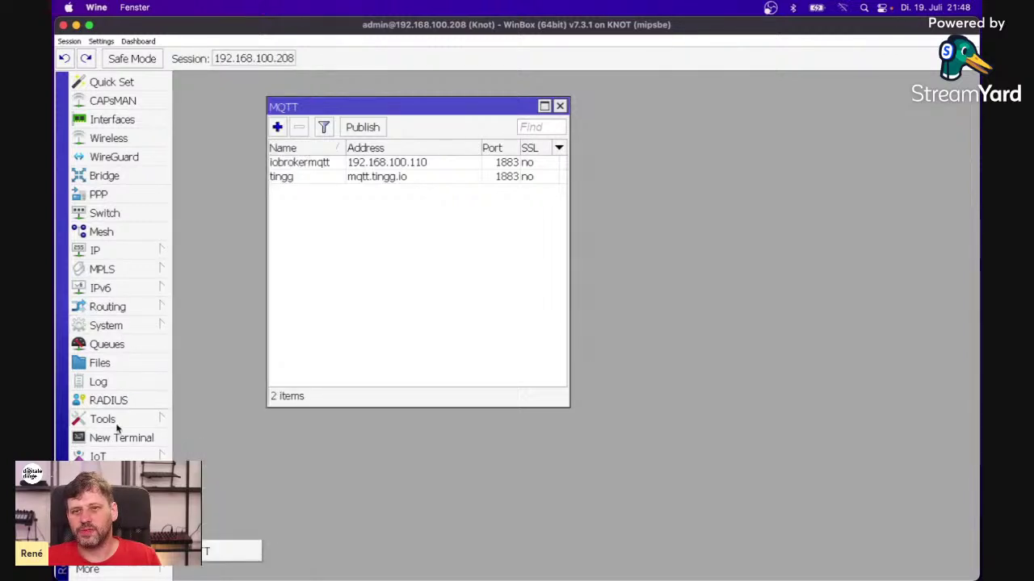
{"action": "left_click", "coordinate": [109, 421]}
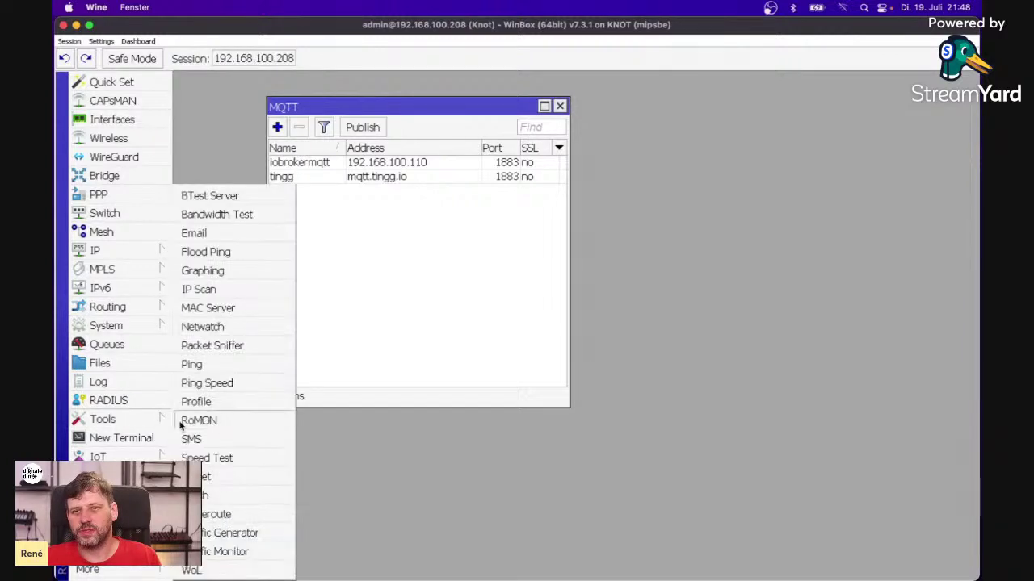
{"action": "left_click", "coordinate": [202, 365]}
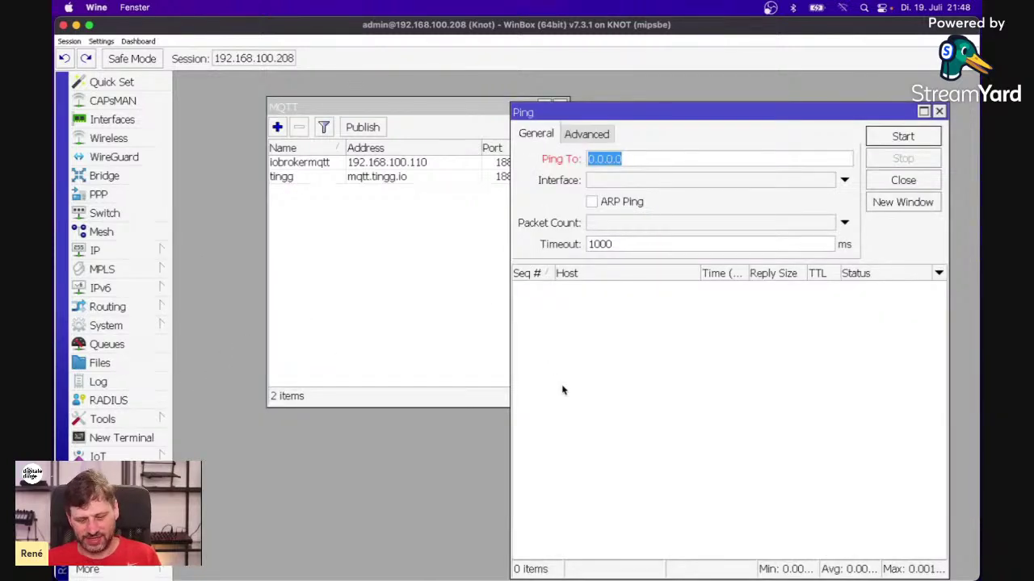
{"action": "type", "text": "8.8.8.8"}
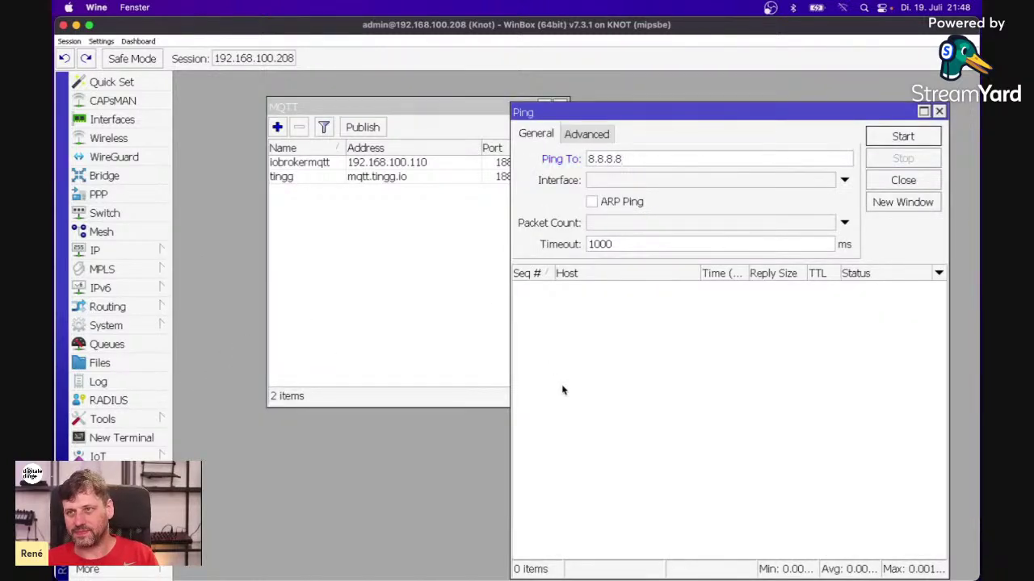
{"action": "left_click", "coordinate": [890, 139]}
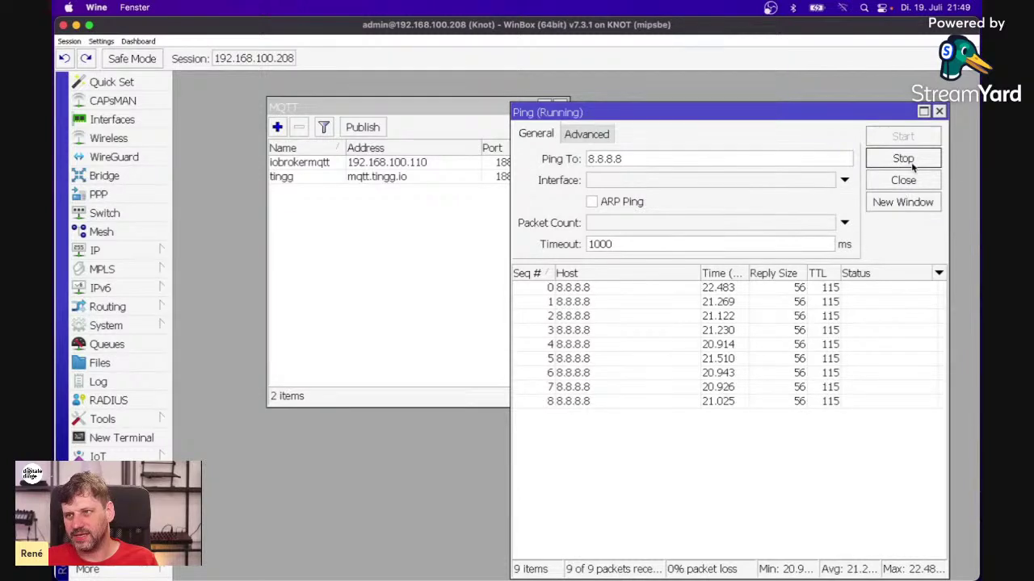
{"action": "left_click", "coordinate": [911, 161]}
{"action": "left_click", "coordinate": [904, 182]}
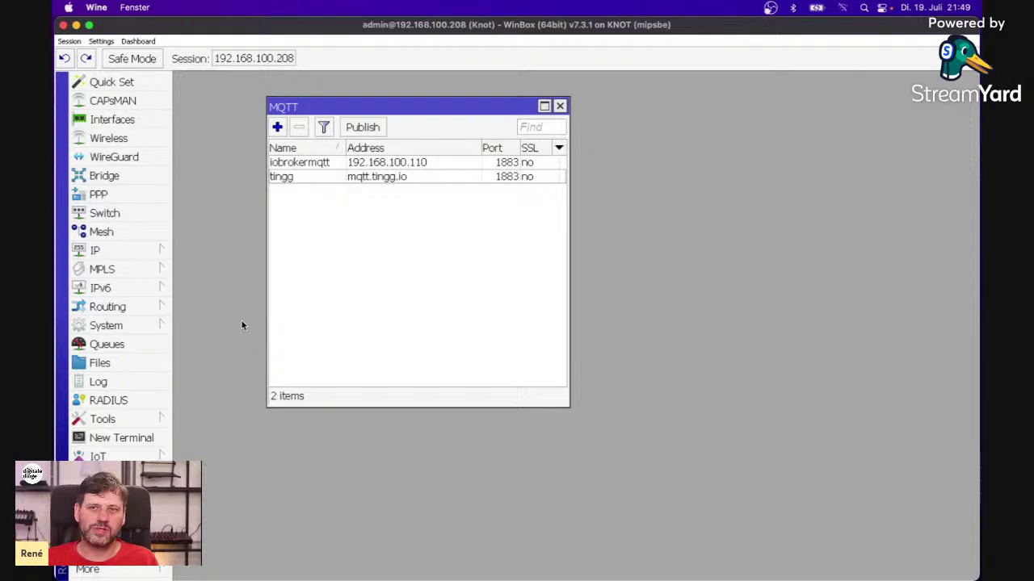
Step: Open a new router terminal, enter the /system/ level and list its available commands
{"action": "left_click", "coordinate": [115, 439]}
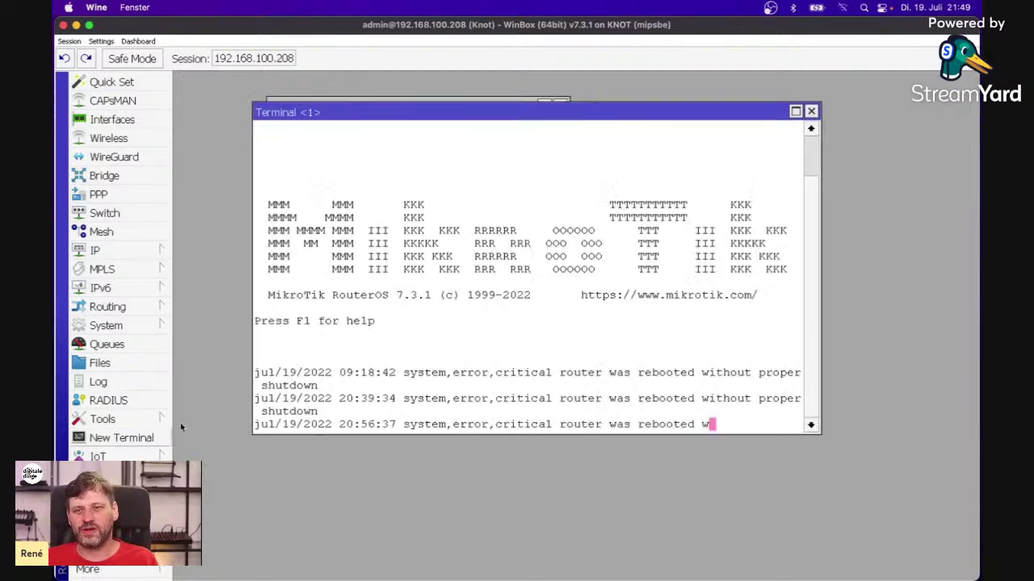
{"action": "left_click_drag", "start_coordinate": [344, 111], "coordinate": [348, 82]}
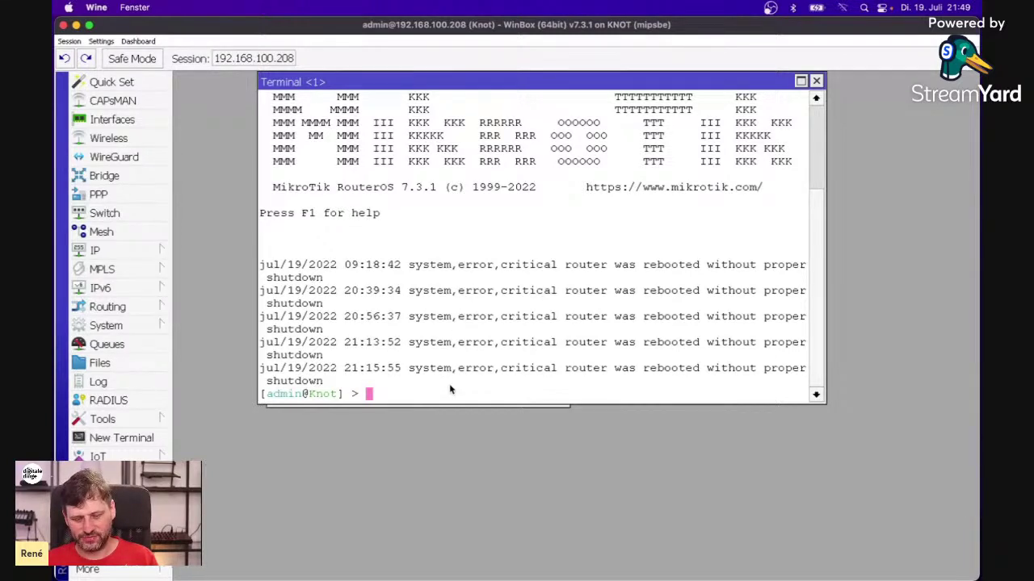
{"action": "type", "text": "/system/"}
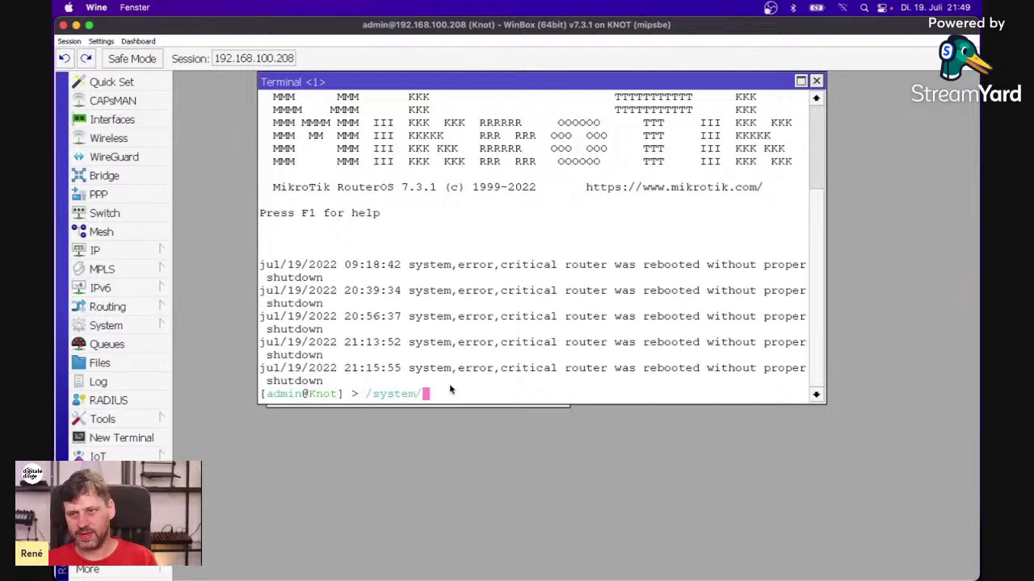
{"action": "key", "text": "Return"}
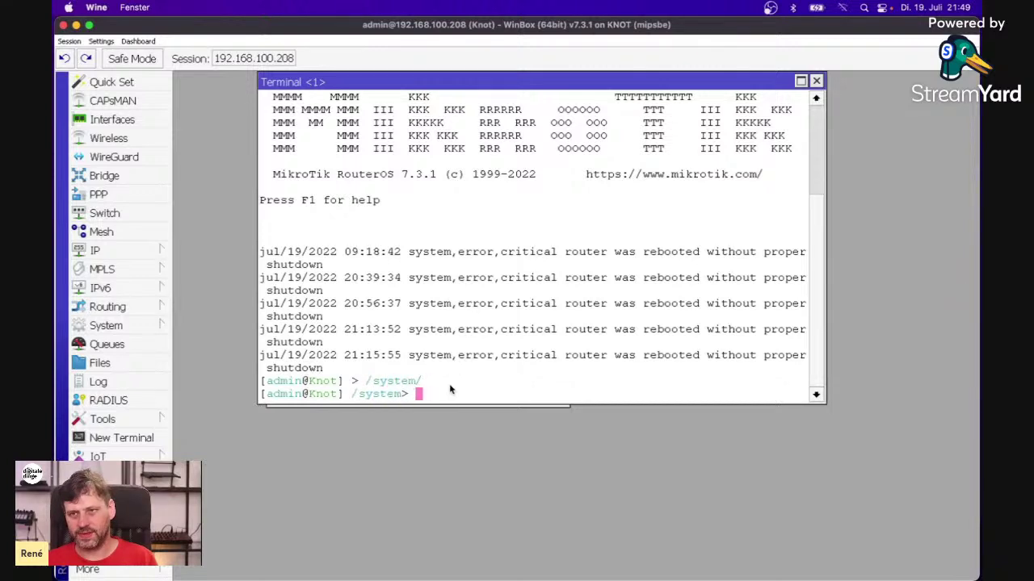
{"action": "key", "text": "Tab"}
{"action": "key", "text": "Tab"}
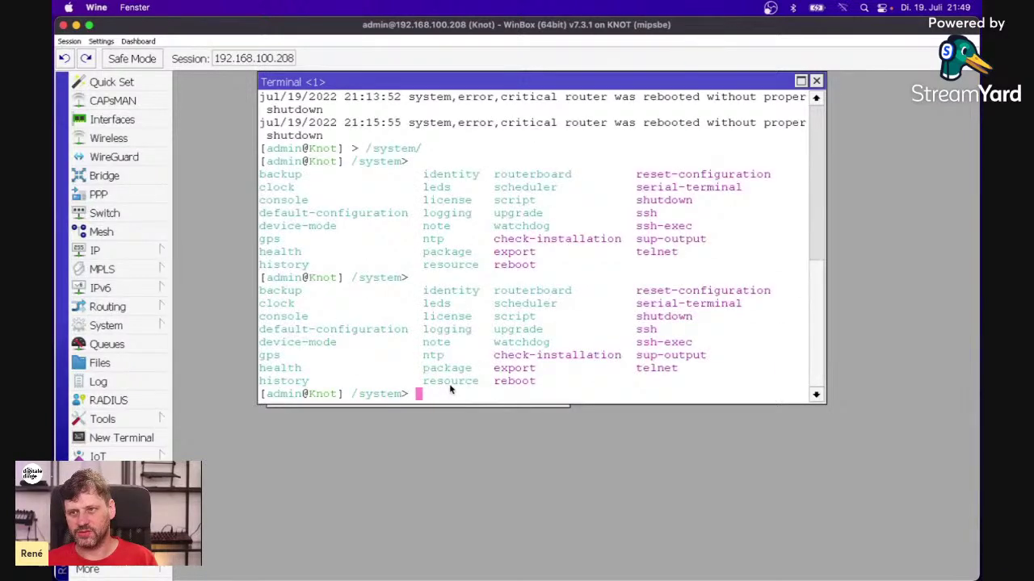
Step: Enter the identity/ level, list its commands, print the router's identity, and reposition the terminal window
{"action": "type", "text": "i"}
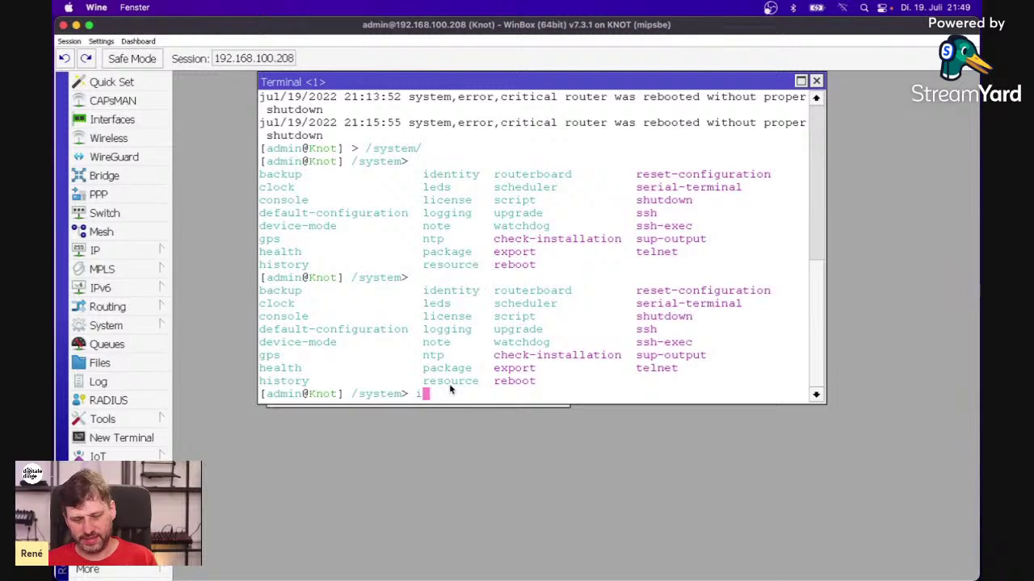
{"action": "type", "text": "dentity/"}
{"action": "key", "text": "Return"}
{"action": "key", "text": "Tab"}
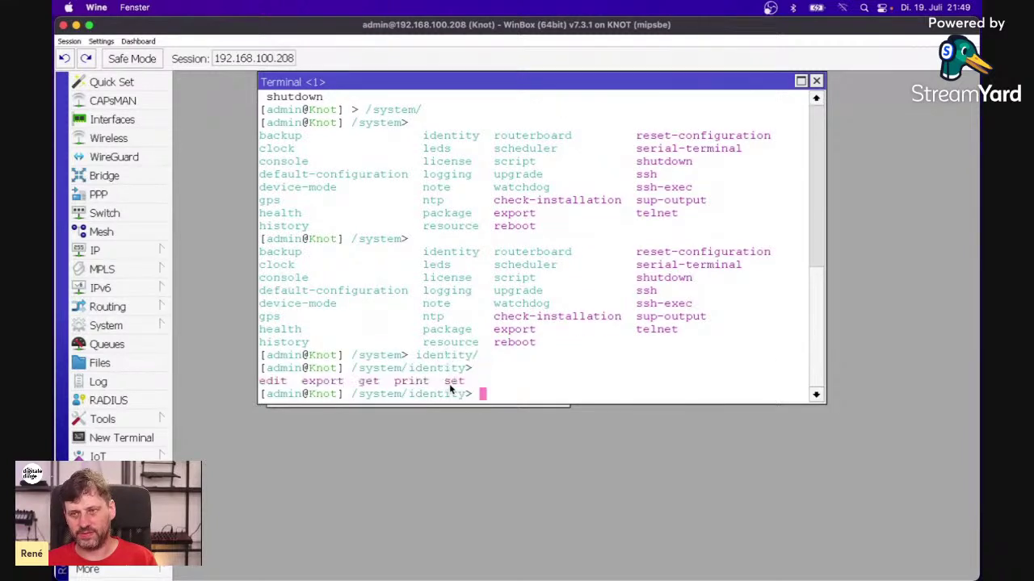
{"action": "type", "text": "print"}
{"action": "key", "text": "Return"}
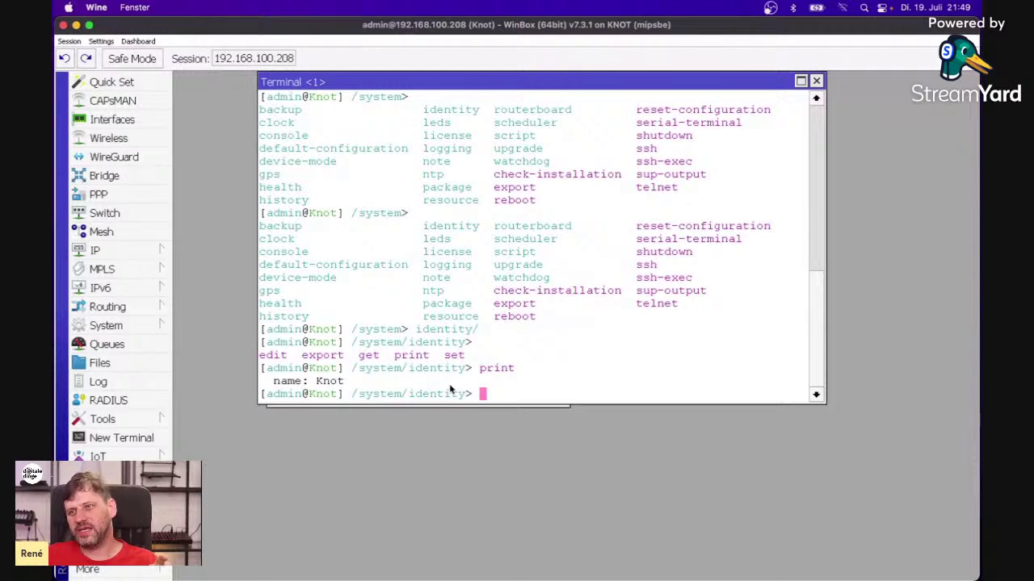
{"action": "left_click_drag", "start_coordinate": [434, 91], "coordinate": [419, 113]}
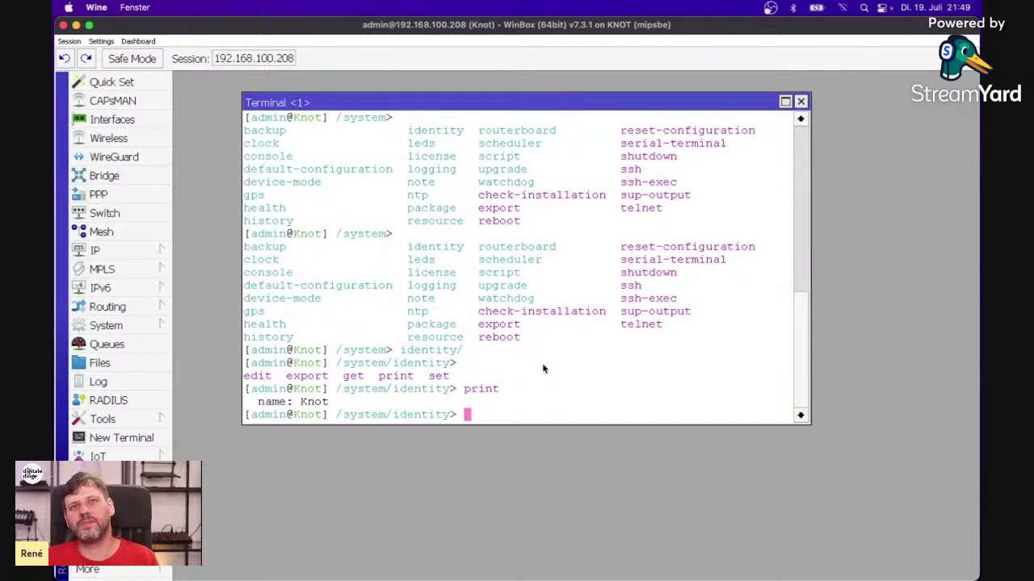
{"action": "type", "text": ":for"}
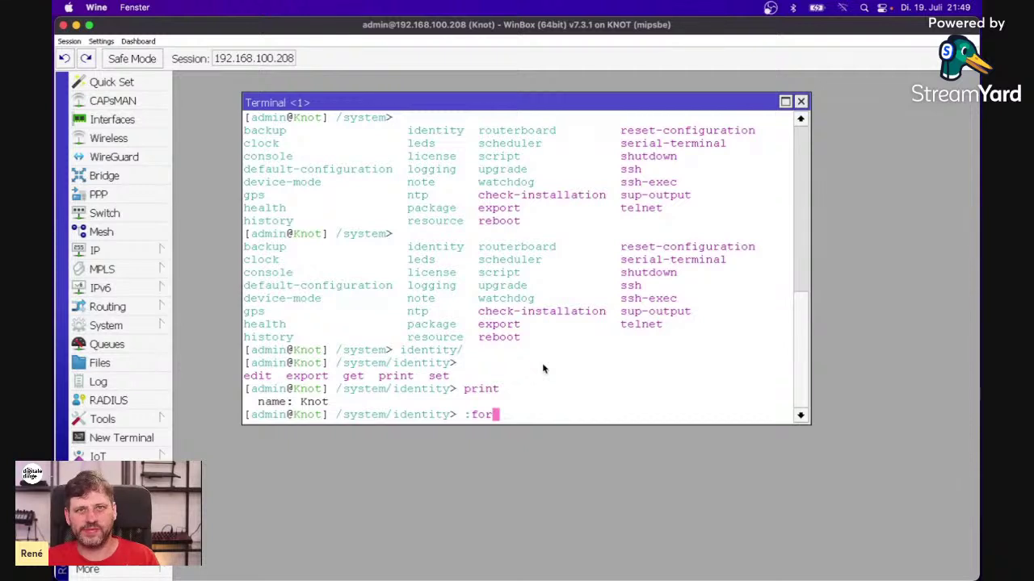
{"action": "key", "text": "BackSpace"}
{"action": "key", "text": "BackSpace"}
{"action": "key", "text": "BackSpace"}
{"action": "key", "text": "BackSpace"}
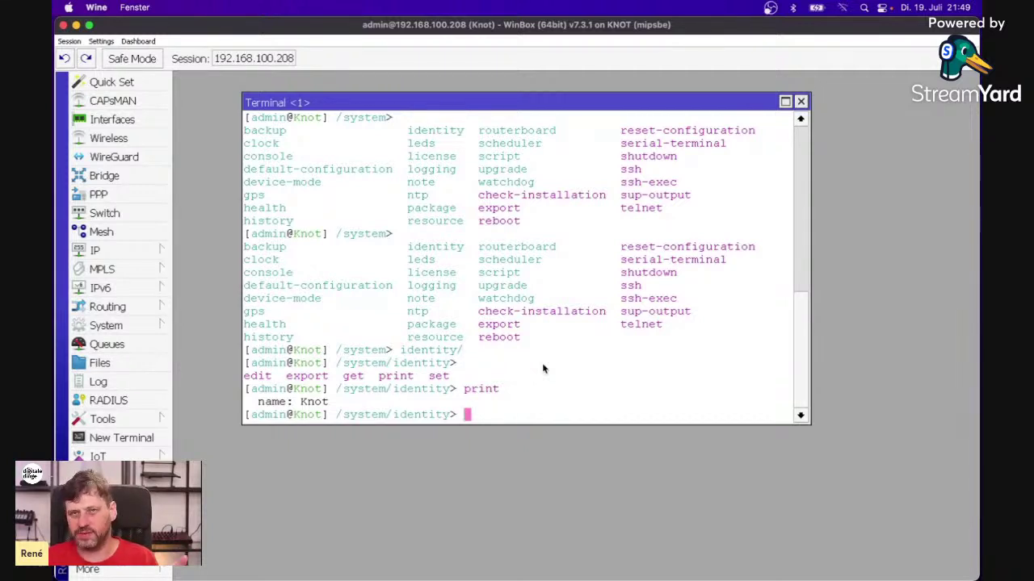
Step: List the commands available under /system/gps/ and clear that path from the command line
{"action": "type", "text": "/"}
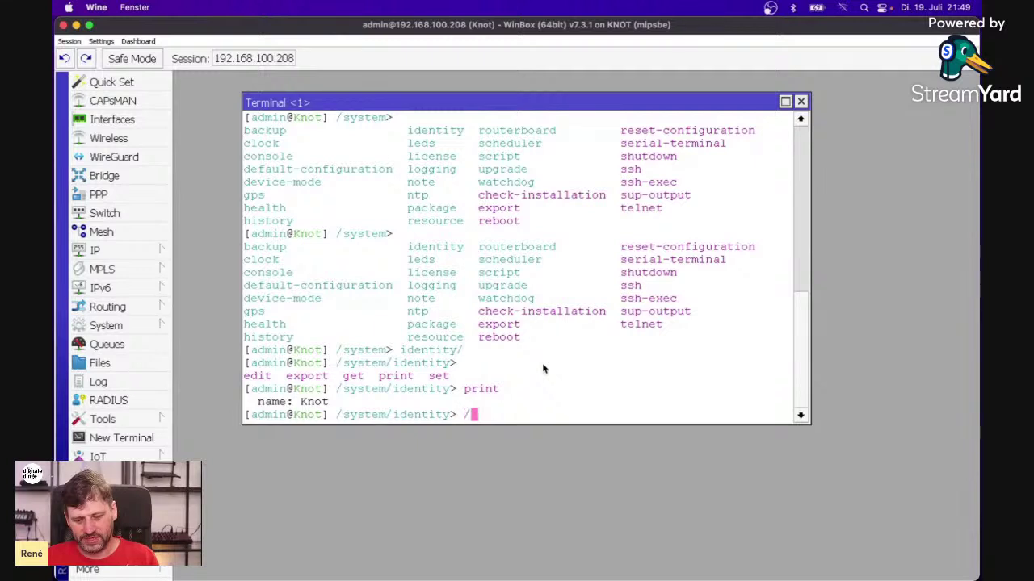
{"action": "type", "text": "system/gps/"}
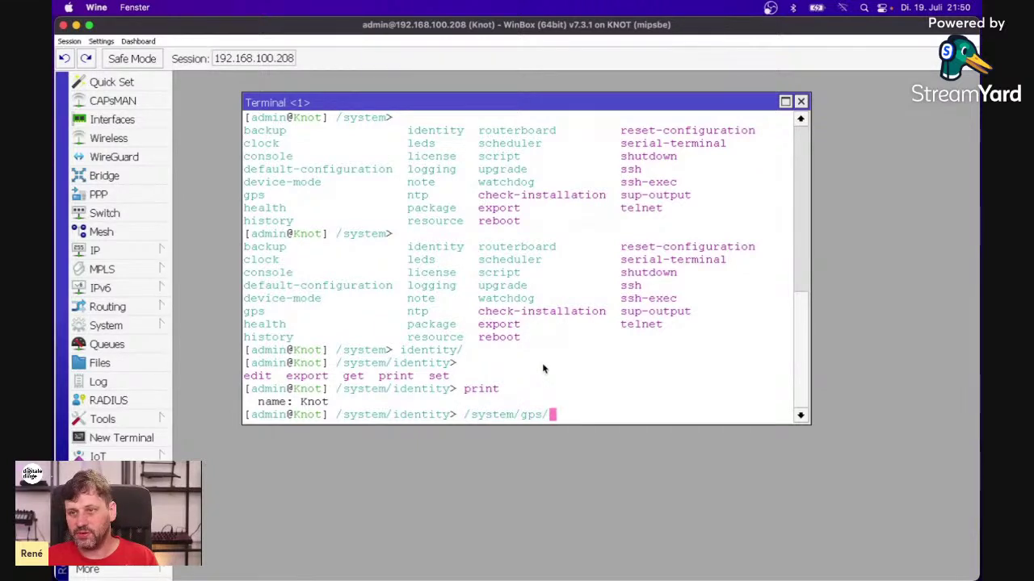
{"action": "key", "text": "Tab"}
{"action": "key", "text": "Tab"}
{"action": "key", "text": "BackSpace"}
{"action": "key", "text": "BackSpace"}
{"action": "key", "text": "BackSpace"}
{"action": "key", "text": "BackSpace"}
{"action": "key", "text": "BackSpace"}
{"action": "key", "text": "BackSpace"}
{"action": "key", "text": "BackSpace"}
{"action": "key", "text": "BackSpace"}
{"action": "key", "text": "BackSpace"}
{"action": "key", "text": "BackSpace"}
{"action": "key", "text": "BackSpace"}
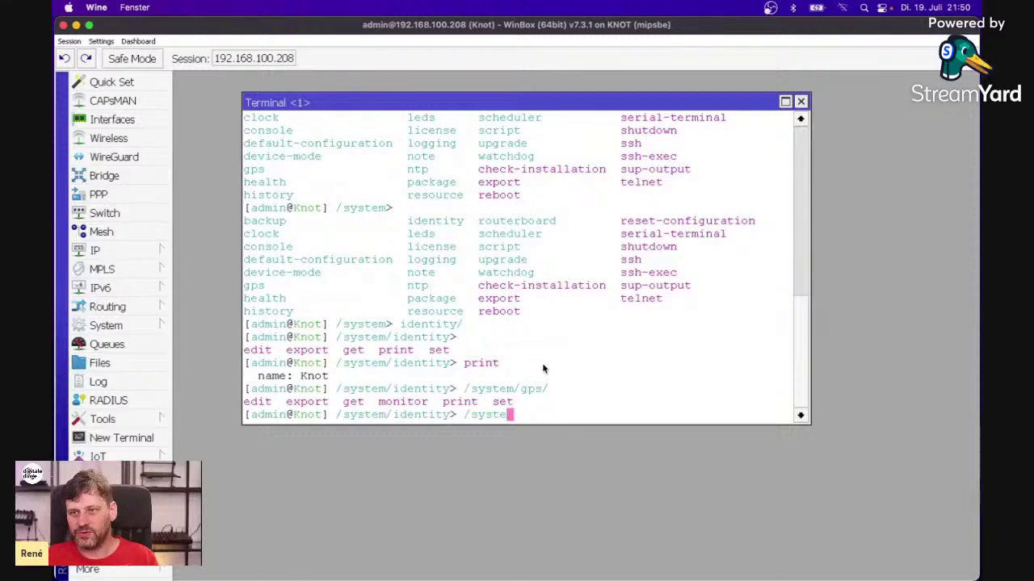
Step: List the submenus and commands available under /iot/ in the terminal
{"action": "type", "text": "iot/"}
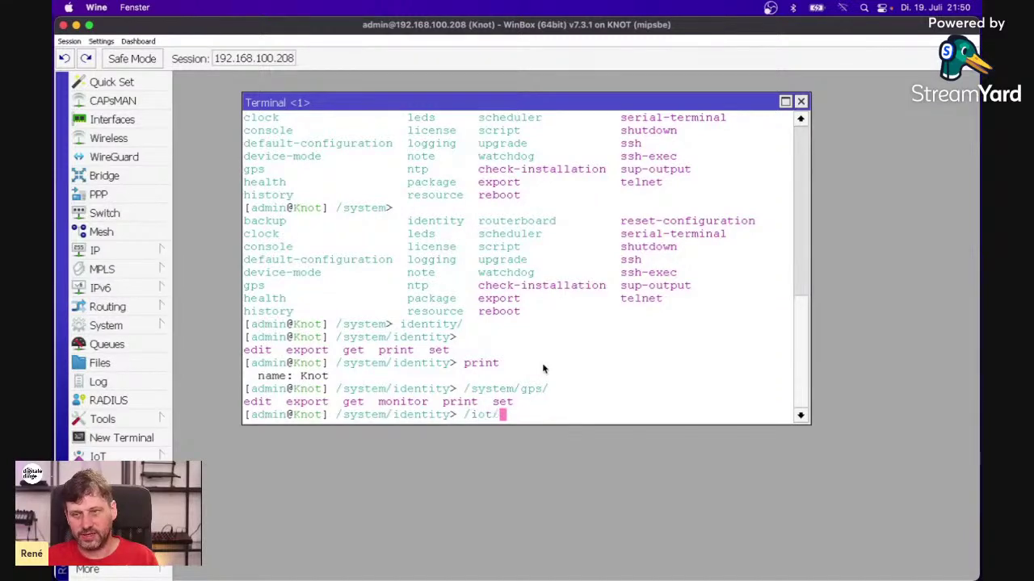
{"action": "key", "text": "Tab"}
{"action": "key", "text": "Tab"}
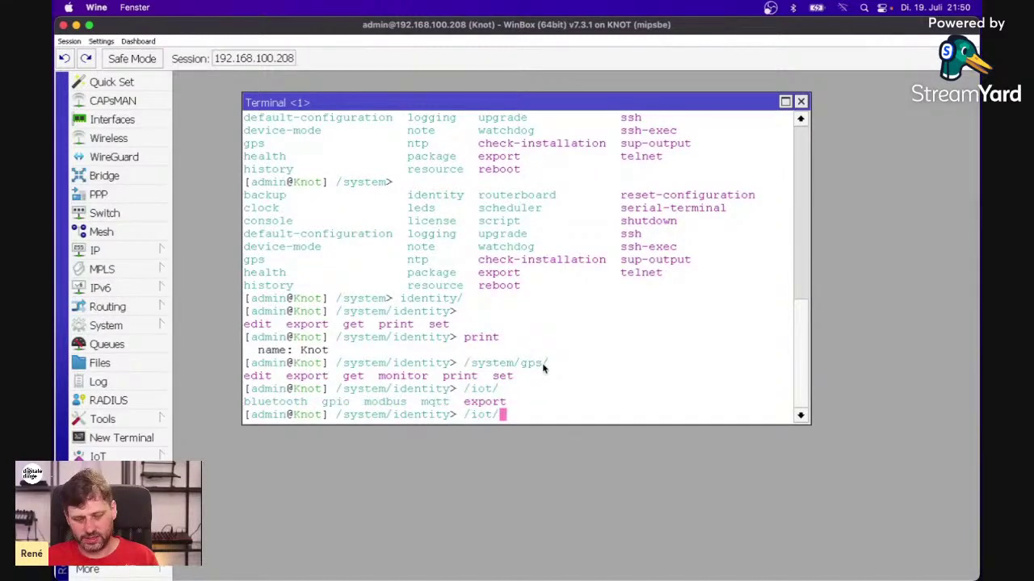
Step: Enter the /iot/gpio/ level, try to print its contents, and list the commands available there
{"action": "type", "text": "gpio/"}
{"action": "key", "text": "Return"}
{"action": "type", "text": "print"}
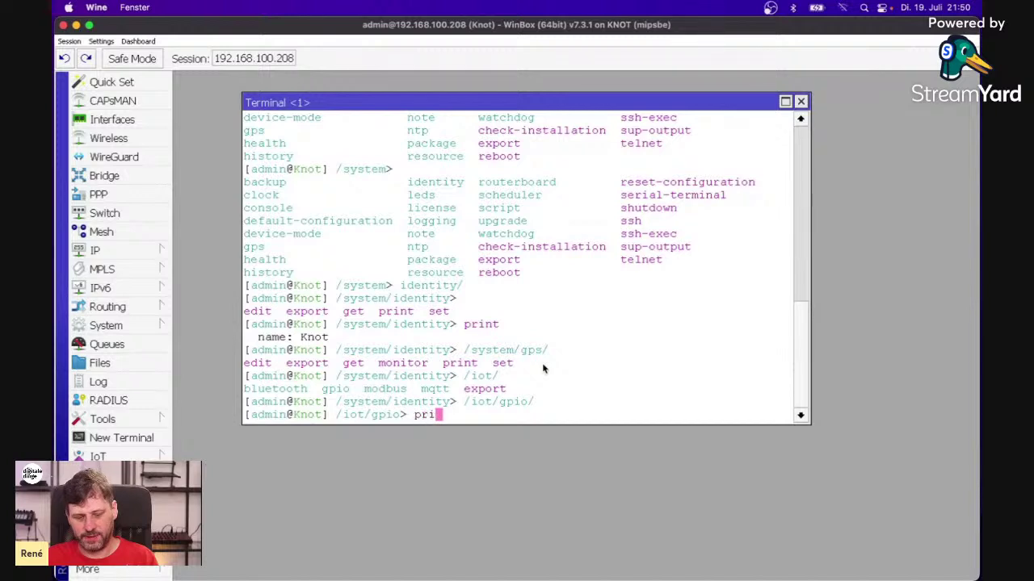
{"action": "key", "text": "Return"}
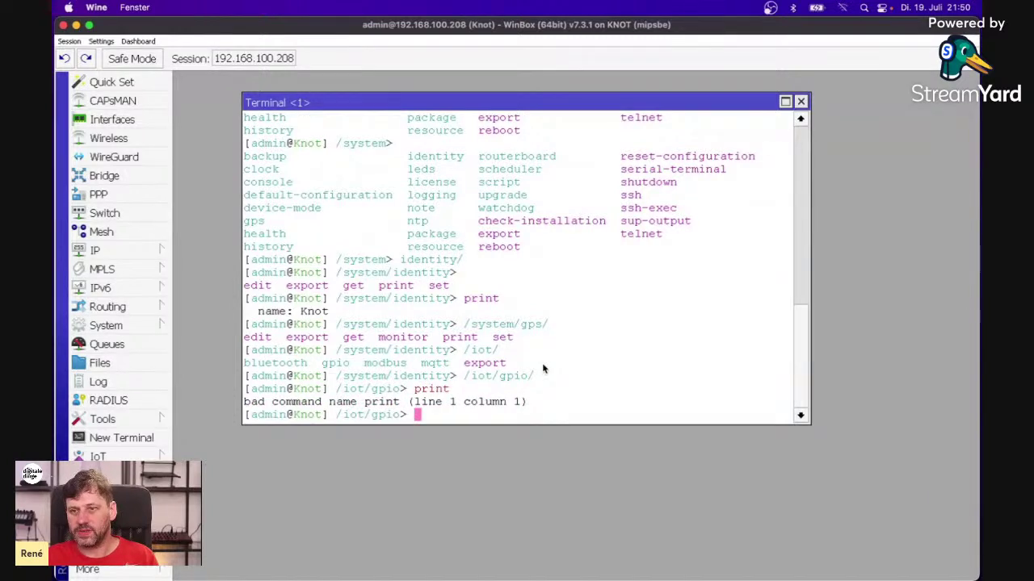
{"action": "key", "text": "Tab"}
{"action": "key", "text": "Tab"}
{"action": "key", "text": "Tab"}
{"action": "key", "text": "Tab"}
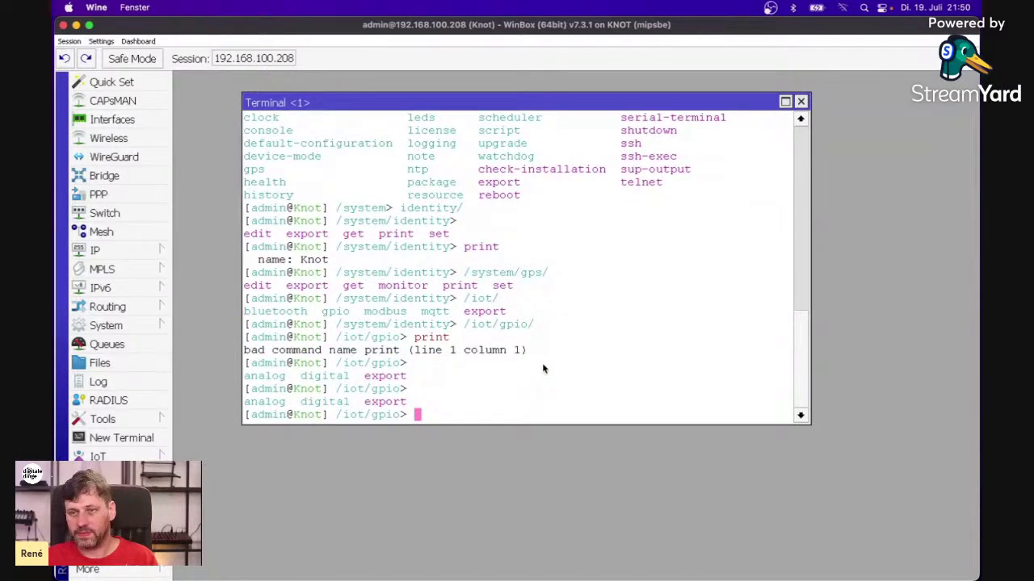
Step: Enter the digital/ level and print the router's digital GPIO pins
{"action": "type", "text": "digital/"}
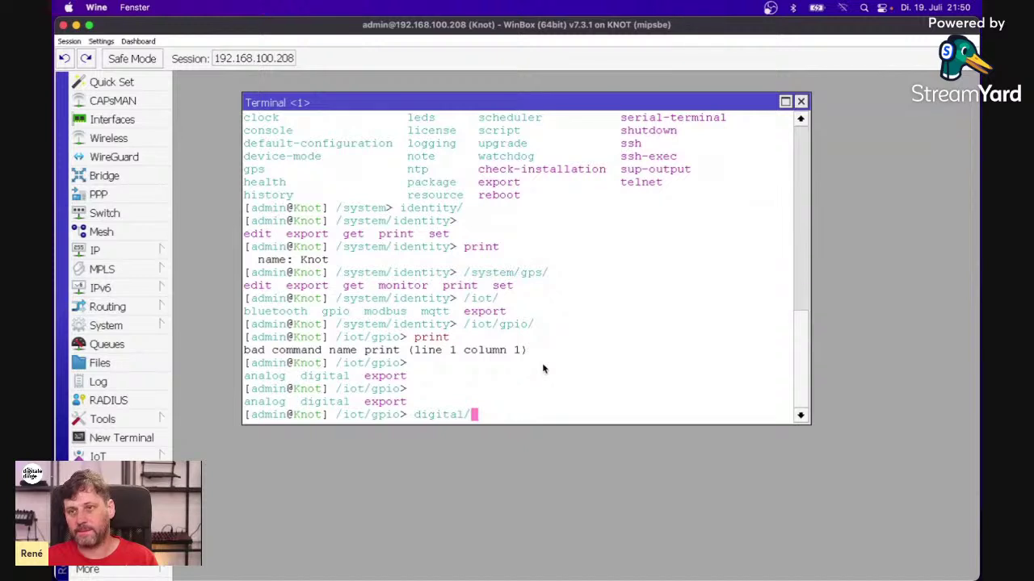
{"action": "key", "text": "Return"}
{"action": "type", "text": "print"}
{"action": "key", "text": "Return"}
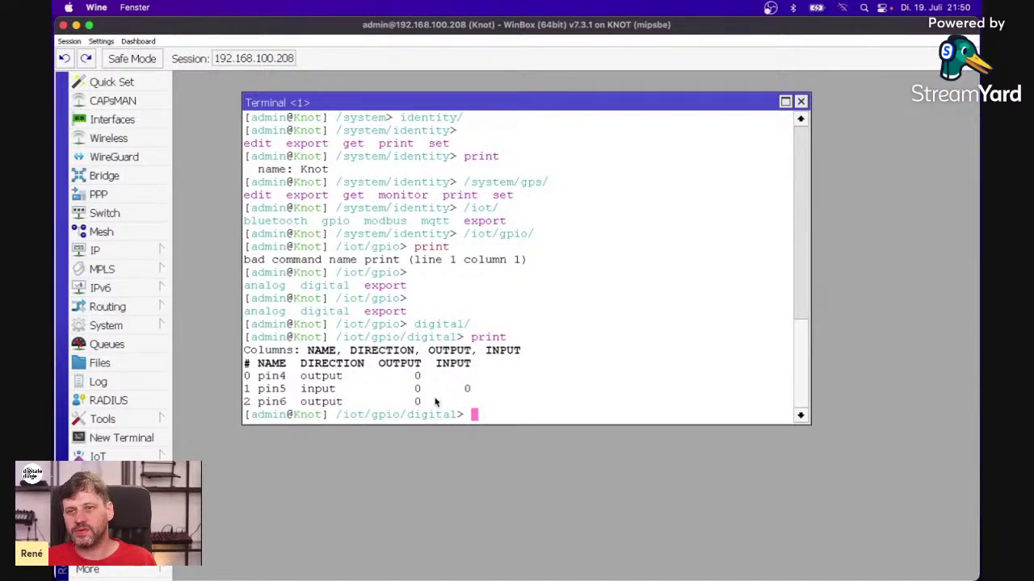
Step: Return to the /iot/gpio level, enter analog/ and print the router's analog GPIO pins
{"action": "type", "text": ".."}
{"action": "key", "text": "Return"}
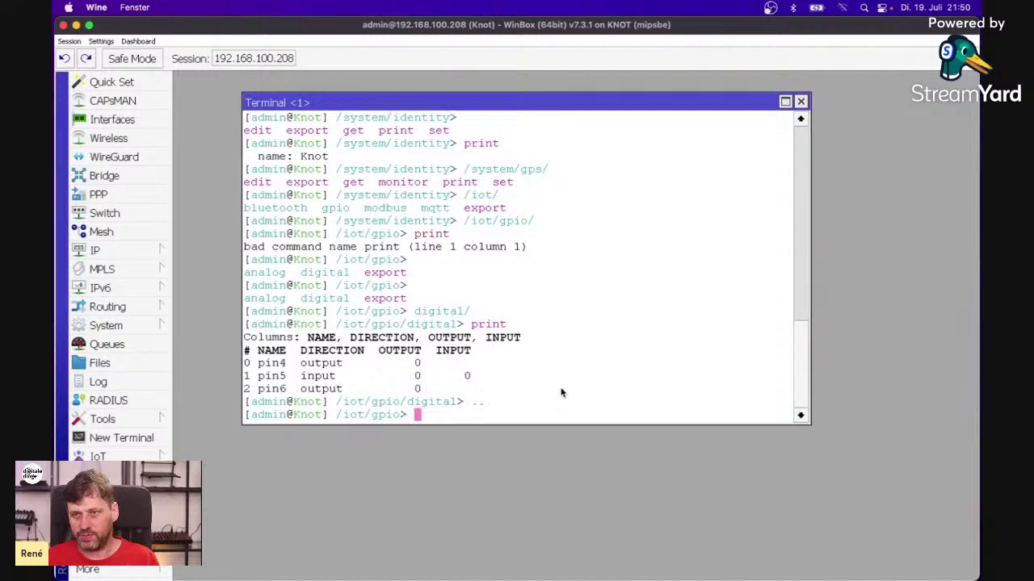
{"action": "type", "text": "analog/"}
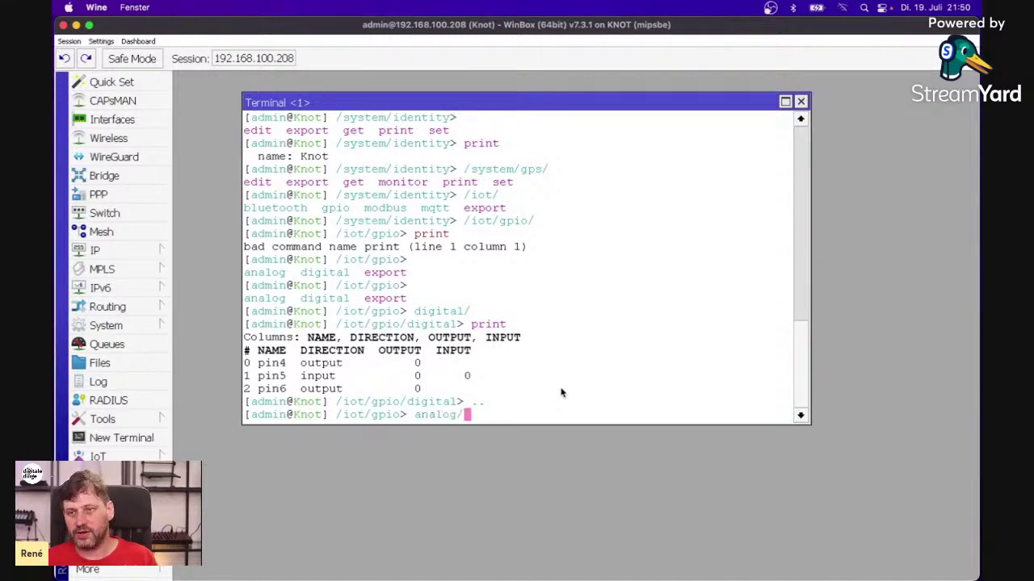
{"action": "key", "text": "Return"}
{"action": "type", "text": "print"}
{"action": "key", "text": "Return"}
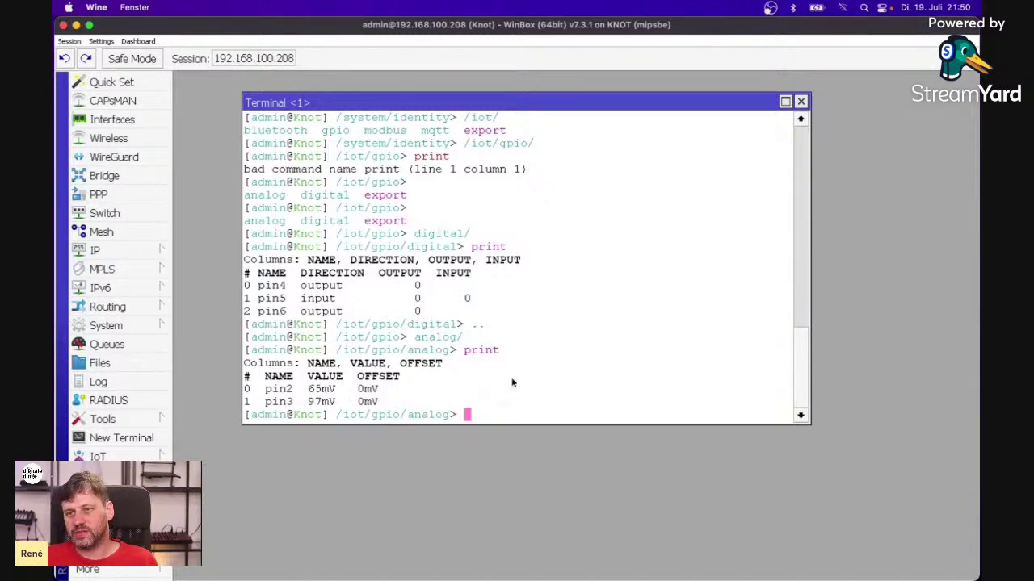
Step: Print the analog GPIO pins two more times to get fresh voltage readings
{"action": "key", "text": "Up"}
{"action": "key", "text": "Return"}
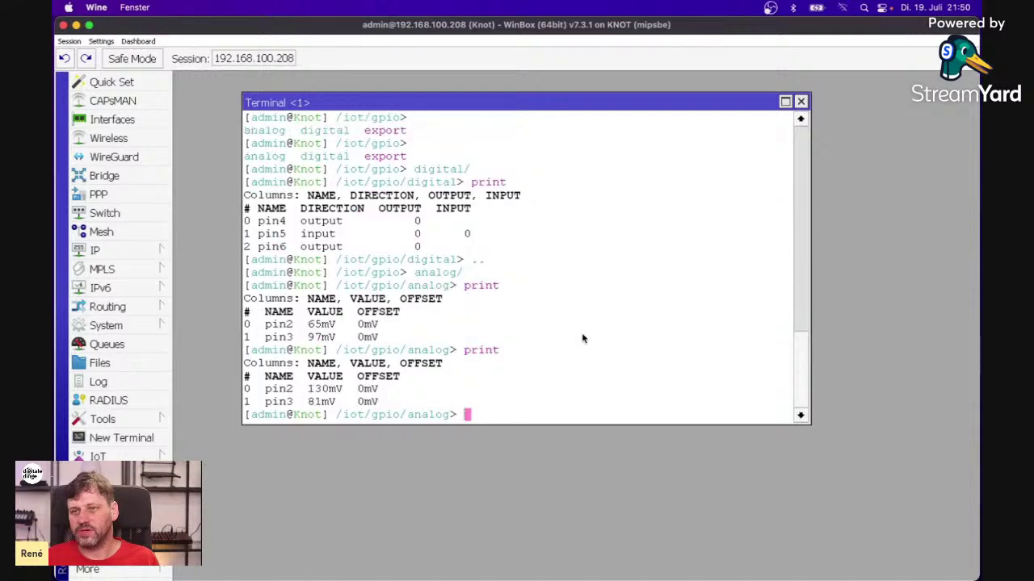
{"action": "key", "text": "Up"}
{"action": "key", "text": "Return"}
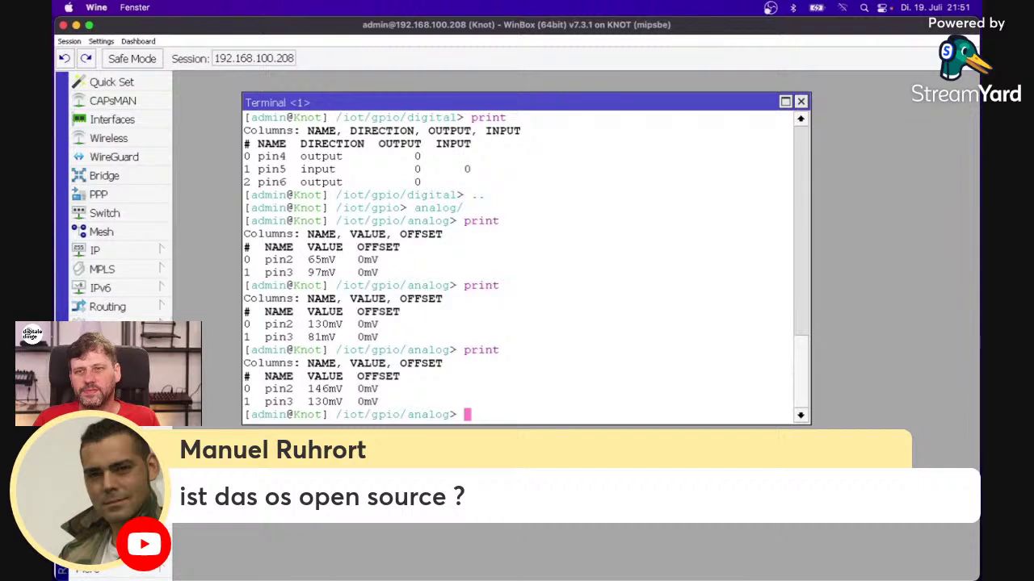
Step: View the RouterBOARD details, close them, and open the router's package list
{"action": "left_click", "coordinate": [105, 326]}
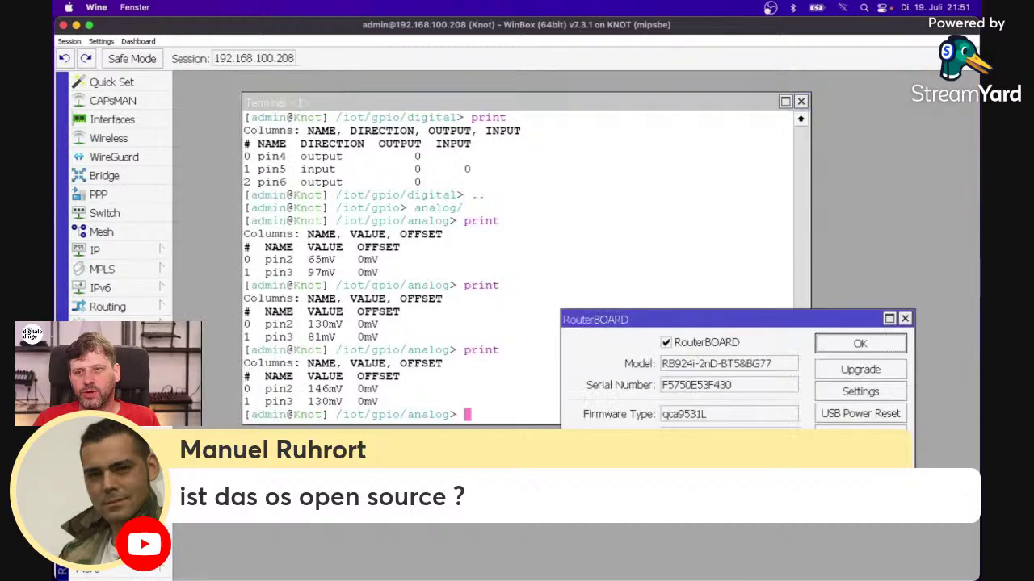
{"action": "left_click", "coordinate": [212, 457]}
{"action": "left_click", "coordinate": [906, 319]}
{"action": "left_click", "coordinate": [109, 325]}
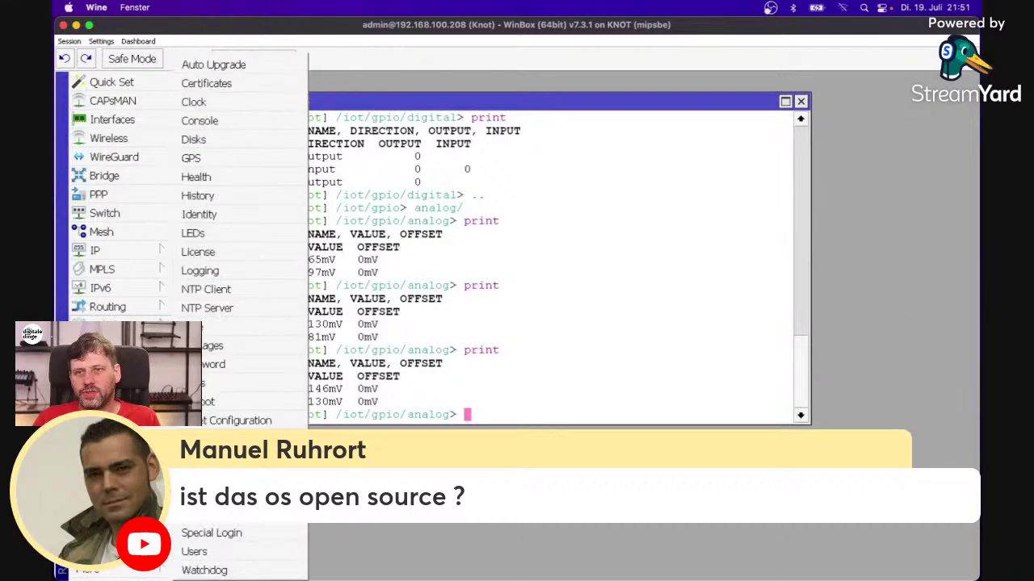
{"action": "left_click", "coordinate": [212, 349]}
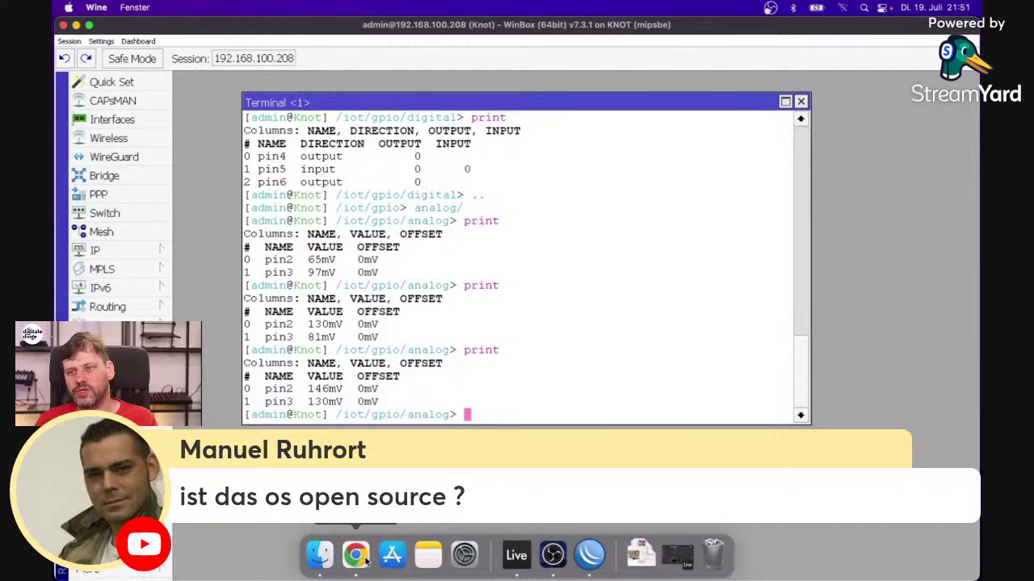
Step: Switch to Chrome, open the MikroTik home page from the KNOT product page and look through its contents
{"action": "left_click", "coordinate": [367, 562]}
{"action": "left_click", "coordinate": [457, 34]}
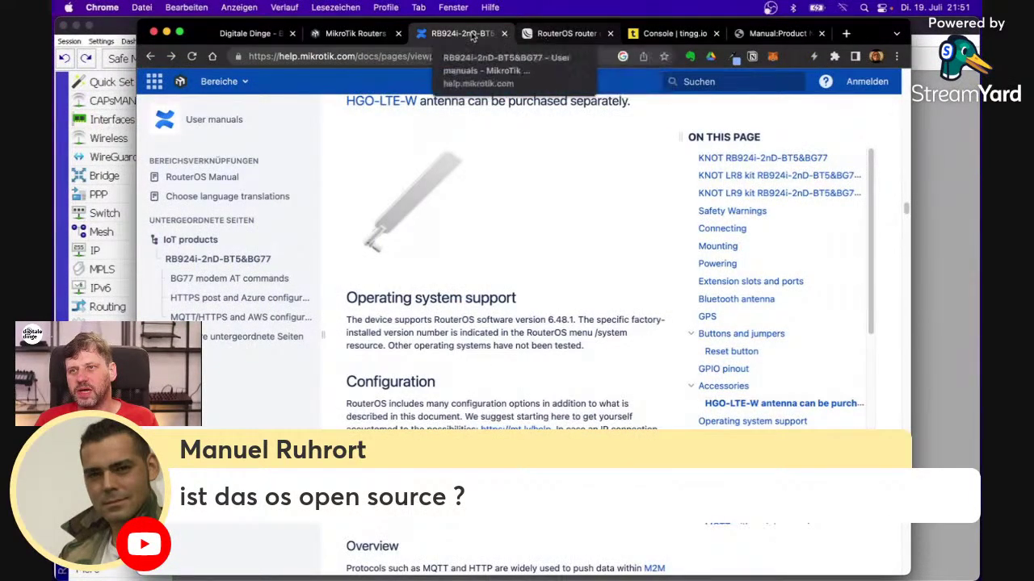
{"action": "left_click", "coordinate": [349, 33]}
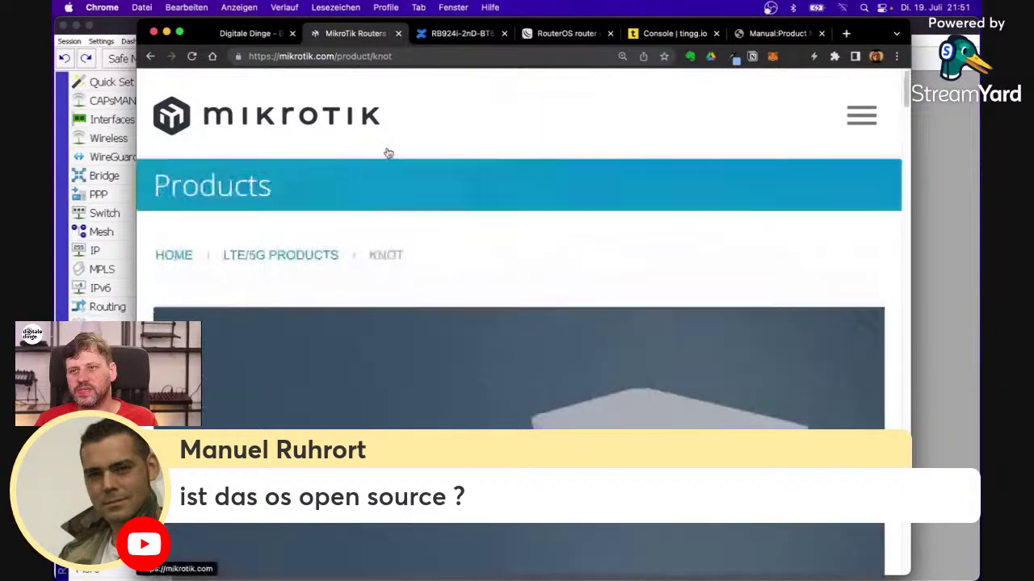
{"action": "left_click", "coordinate": [184, 134]}
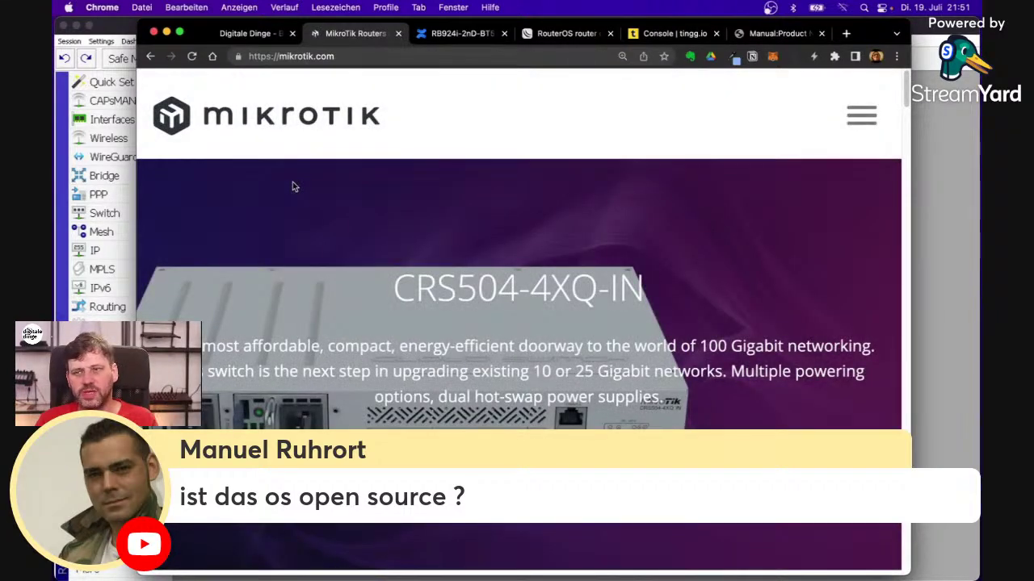
{"action": "scroll", "coordinate": [315, 216], "scroll_direction": "down", "scroll_amount": 5}
{"action": "scroll", "coordinate": [315, 219], "scroll_direction": "down", "scroll_amount": 10}
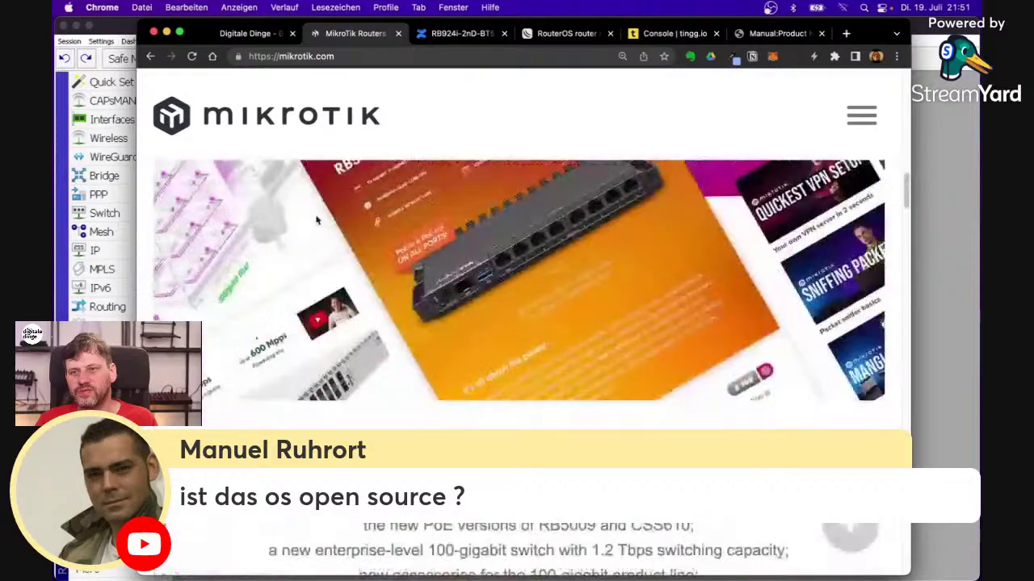
{"action": "scroll", "coordinate": [316, 219], "scroll_direction": "down", "scroll_amount": 10}
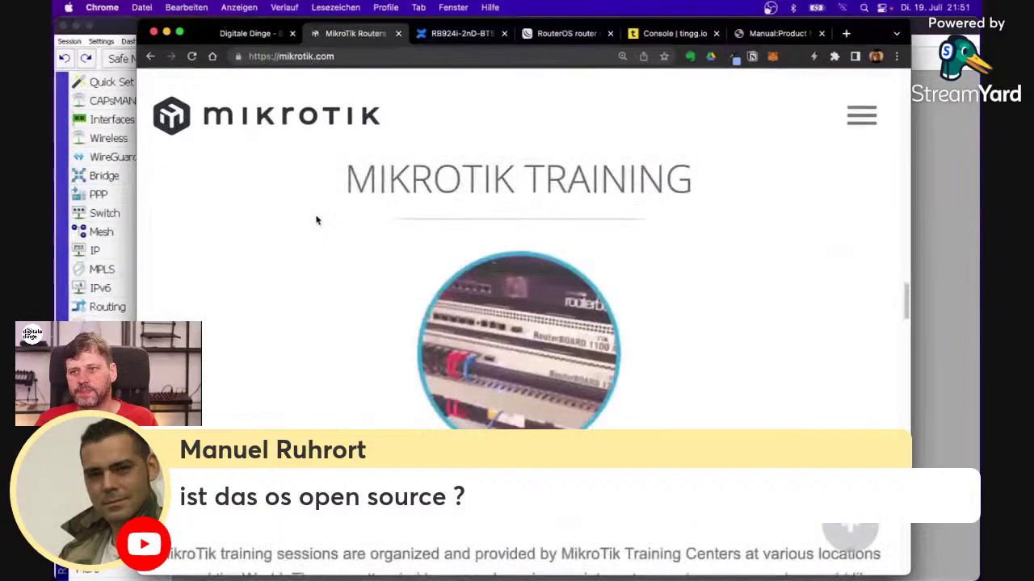
{"action": "scroll", "coordinate": [487, 305], "scroll_direction": "down", "scroll_amount": 8}
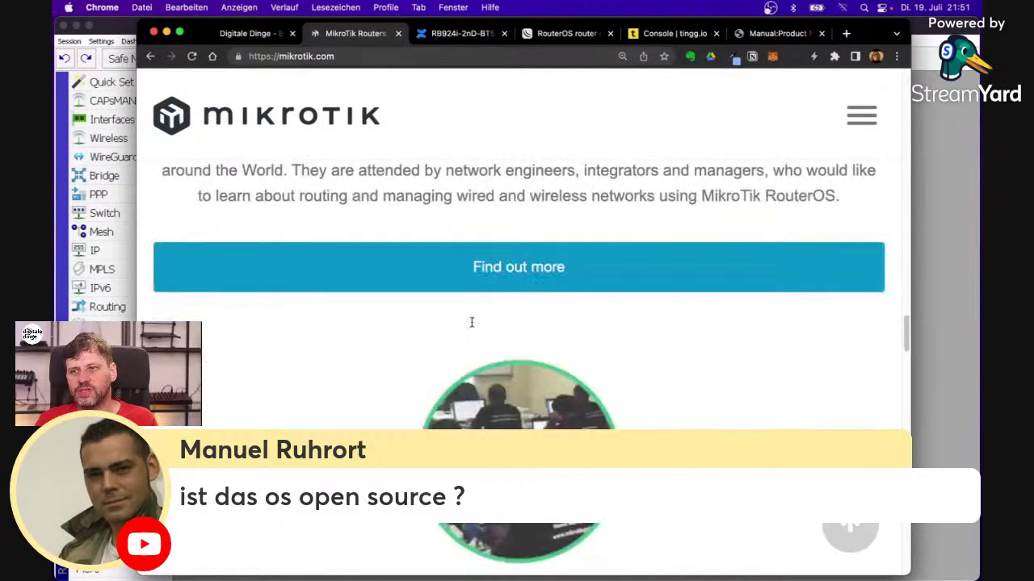
{"action": "scroll", "coordinate": [438, 311], "scroll_direction": "down", "scroll_amount": 5}
{"action": "scroll", "coordinate": [486, 277], "scroll_direction": "up", "scroll_amount": 4}
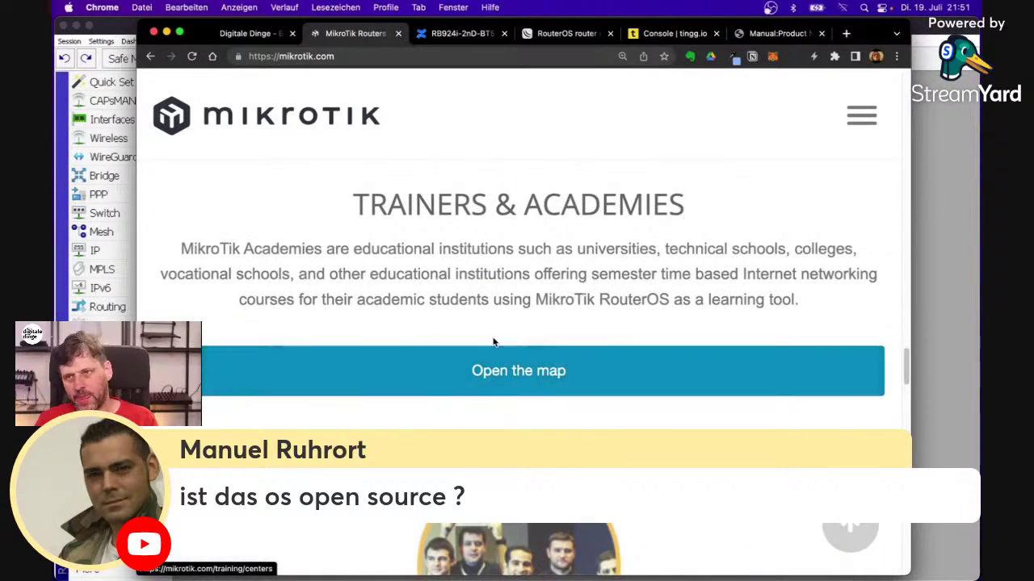
{"action": "scroll", "coordinate": [492, 337], "scroll_direction": "down", "scroll_amount": 10}
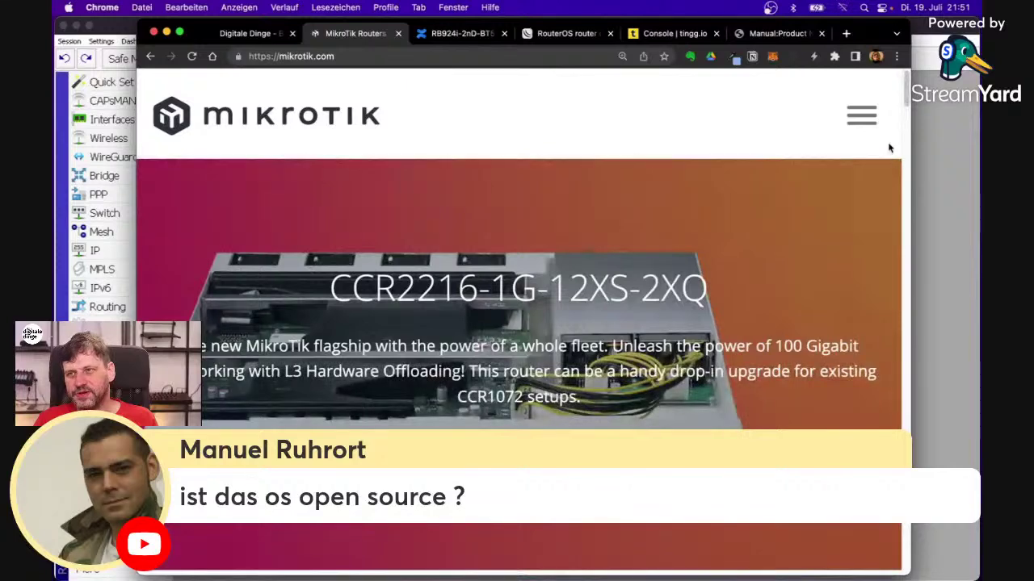
Step: Open the Hardware products page of the MikroTik website
{"action": "left_click", "coordinate": [865, 118]}
{"action": "left_click", "coordinate": [869, 119]}
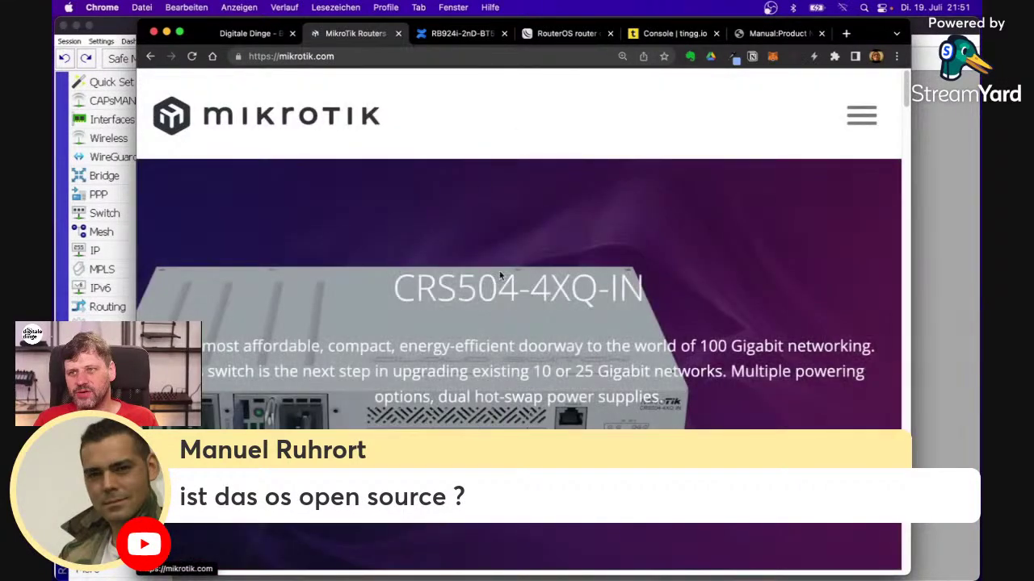
{"action": "left_click", "coordinate": [871, 121]}
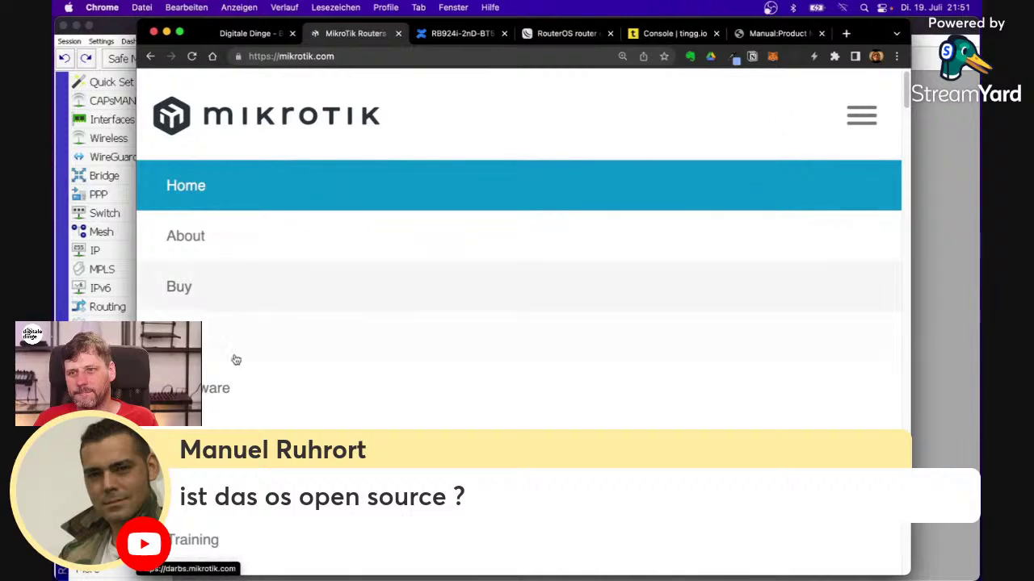
{"action": "left_click", "coordinate": [243, 383]}
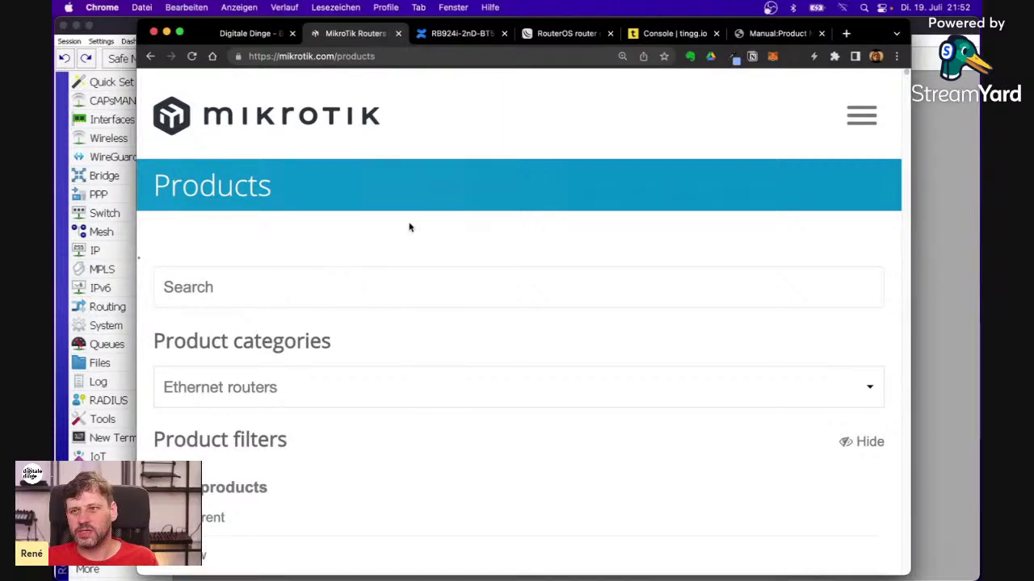
Step: Expand the browser to full screen, search the products for "knot" and open the plain KNOT product page
{"action": "scroll", "coordinate": [409, 226], "scroll_direction": "down", "scroll_amount": 3}
{"action": "scroll", "coordinate": [388, 234], "scroll_direction": "up", "scroll_amount": 3}
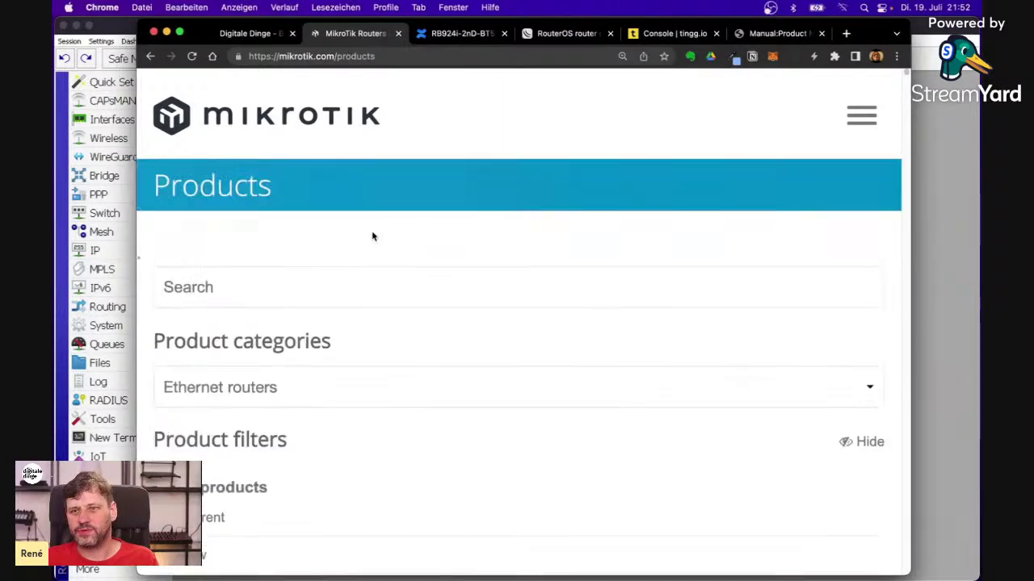
{"action": "left_click", "coordinate": [179, 32]}
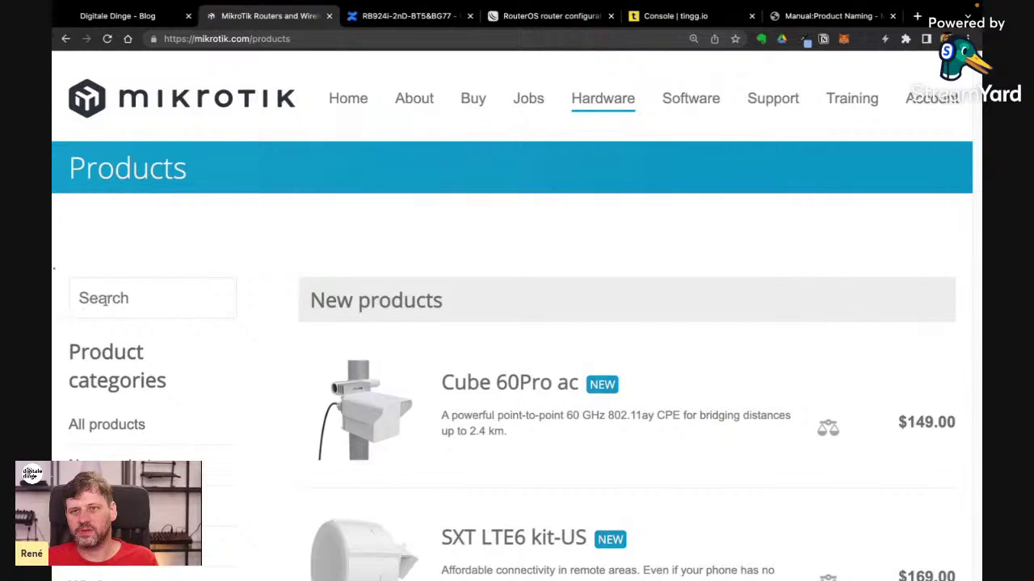
{"action": "type", "text": "knot"}
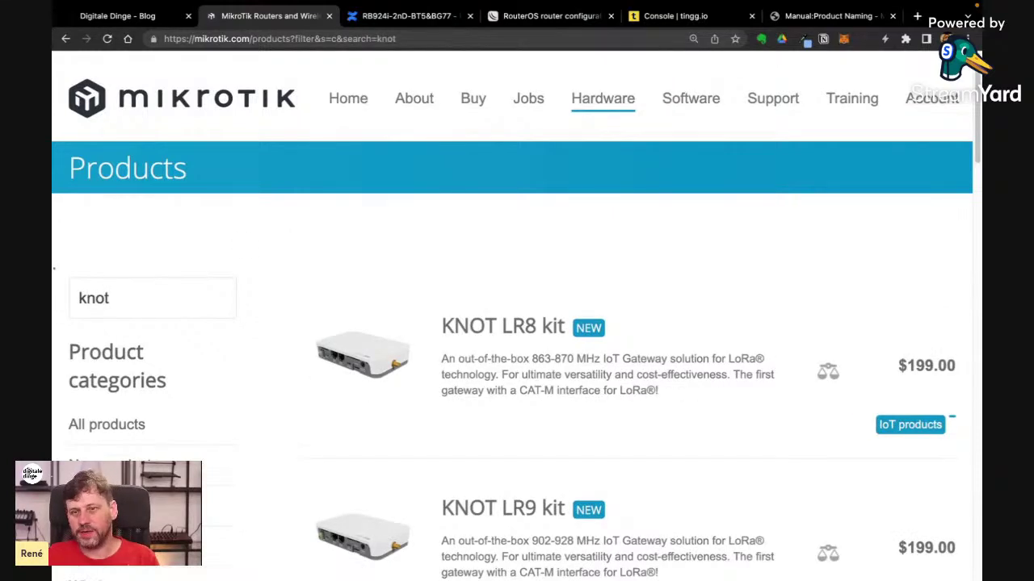
{"action": "scroll", "coordinate": [271, 273], "scroll_direction": "down", "scroll_amount": 4}
{"action": "scroll", "coordinate": [423, 363], "scroll_direction": "up", "scroll_amount": 2}
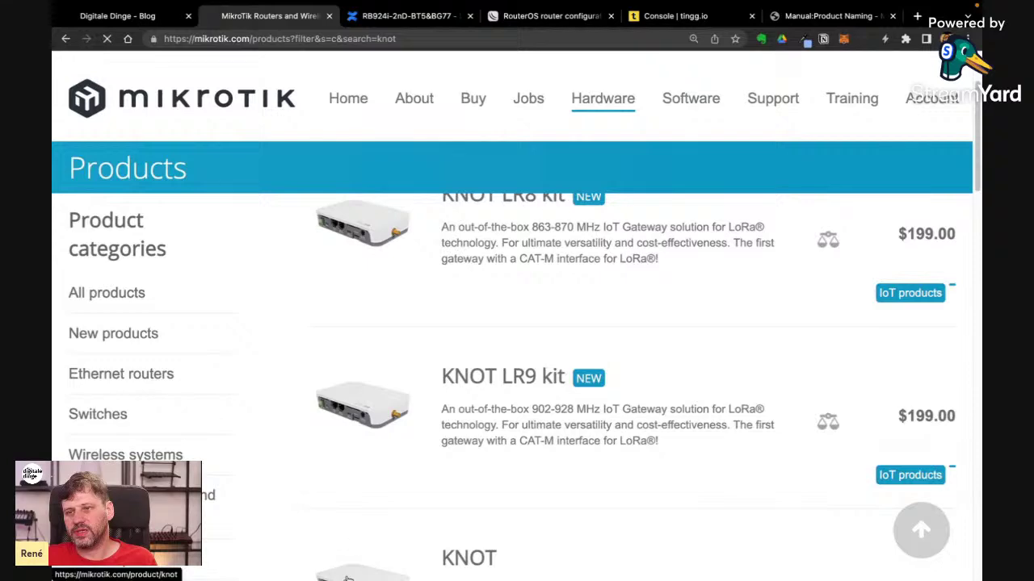
{"action": "left_click", "coordinate": [359, 521]}
Step: Find the note on the preinstalled, licensed operating system below the KNOT's included parts and highlight it for reading
{"action": "scroll", "coordinate": [413, 396], "scroll_direction": "down", "scroll_amount": 15}
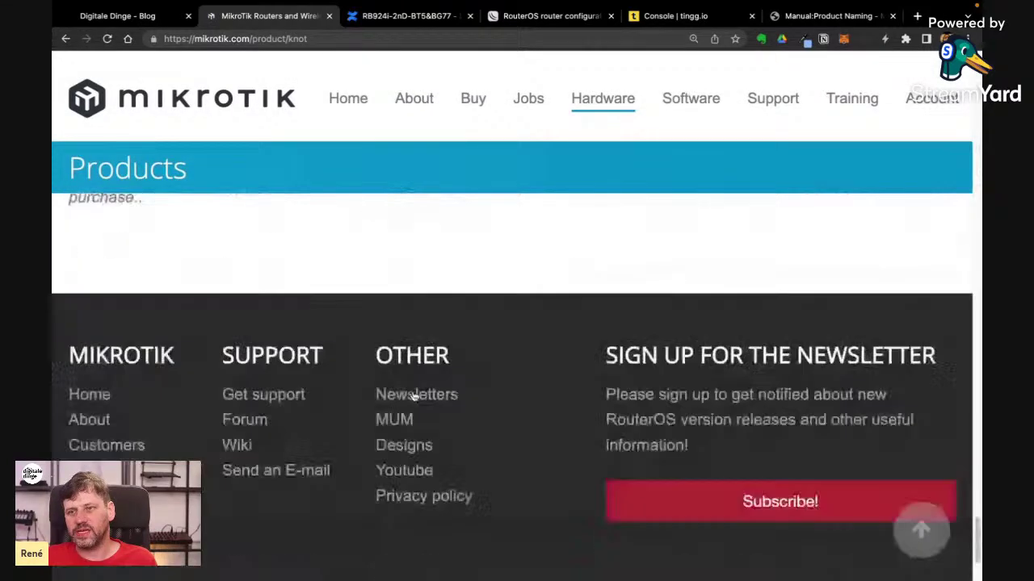
{"action": "scroll", "coordinate": [414, 396], "scroll_direction": "up", "scroll_amount": 10}
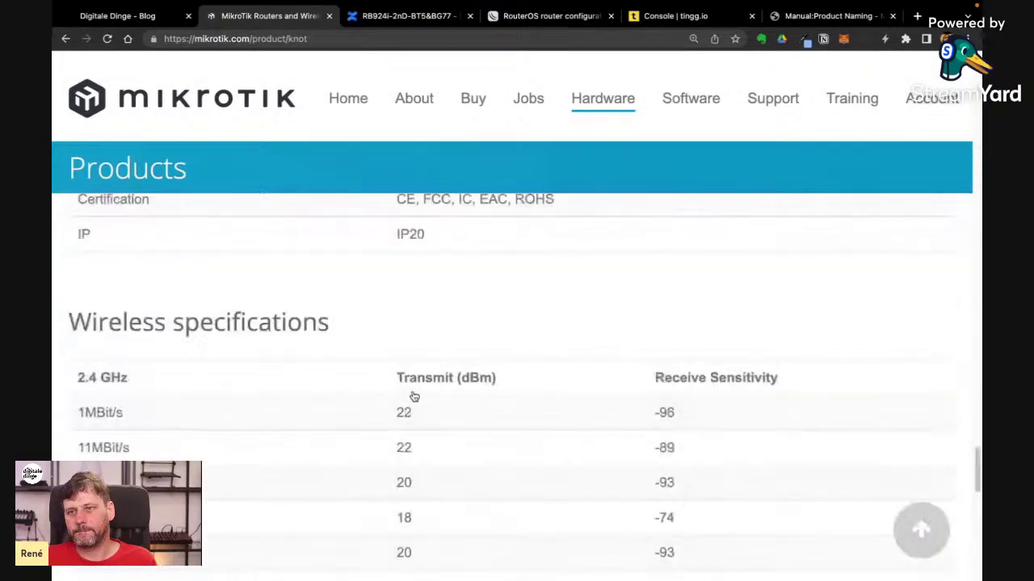
{"action": "scroll", "coordinate": [413, 395], "scroll_direction": "up", "scroll_amount": 9}
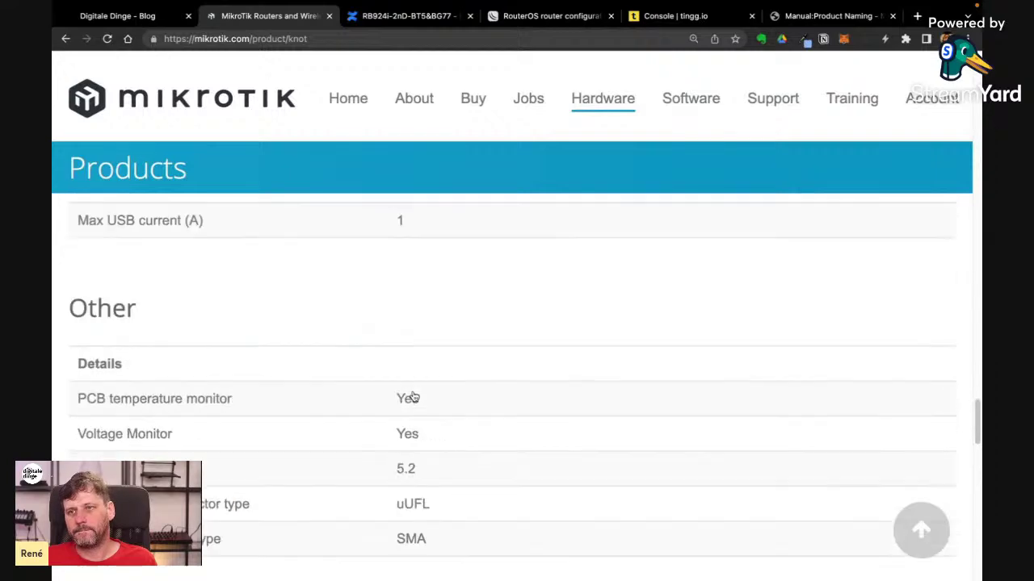
{"action": "scroll", "coordinate": [413, 397], "scroll_direction": "down", "scroll_amount": 10}
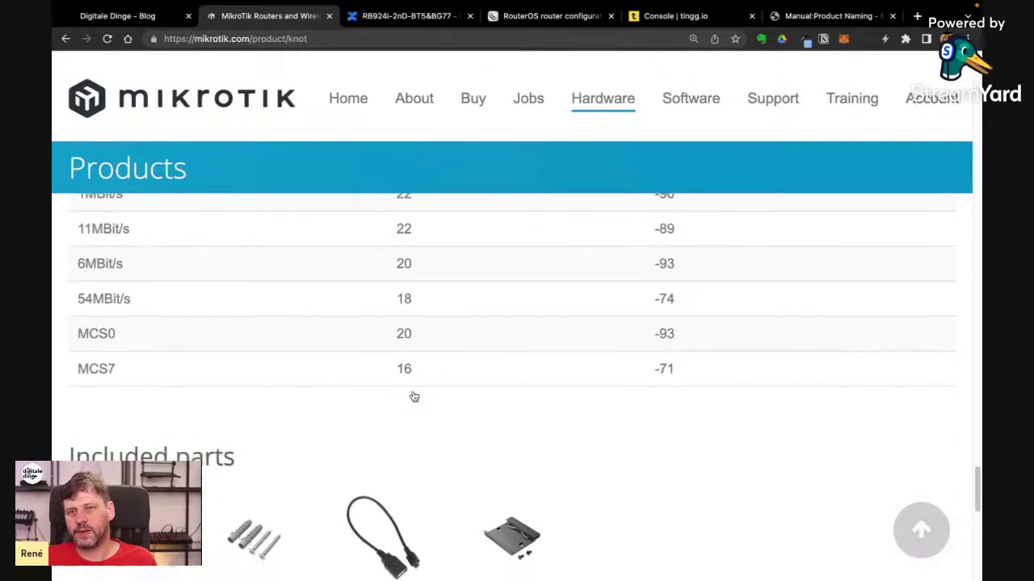
{"action": "scroll", "coordinate": [415, 396], "scroll_direction": "up", "scroll_amount": 1}
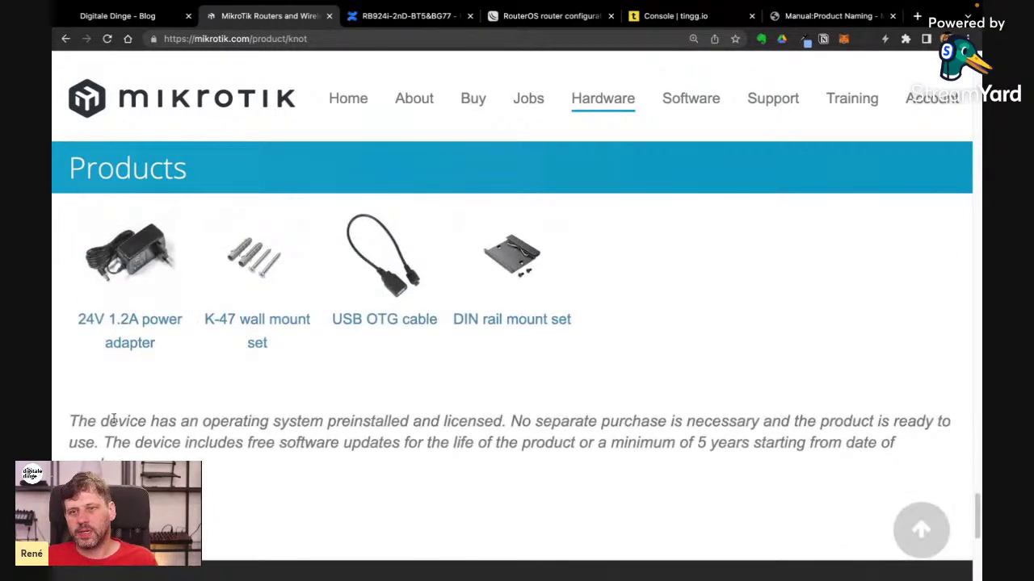
{"action": "left_click_drag", "start_coordinate": [69, 420], "coordinate": [826, 460]}
{"action": "left_click", "coordinate": [710, 461]}
Step: Examine the KNOT's specification tables upward from the included parts through wireless, peripherals, Ethernet and PoE-out to powering
{"action": "scroll", "coordinate": [712, 462], "scroll_direction": "up", "scroll_amount": 5}
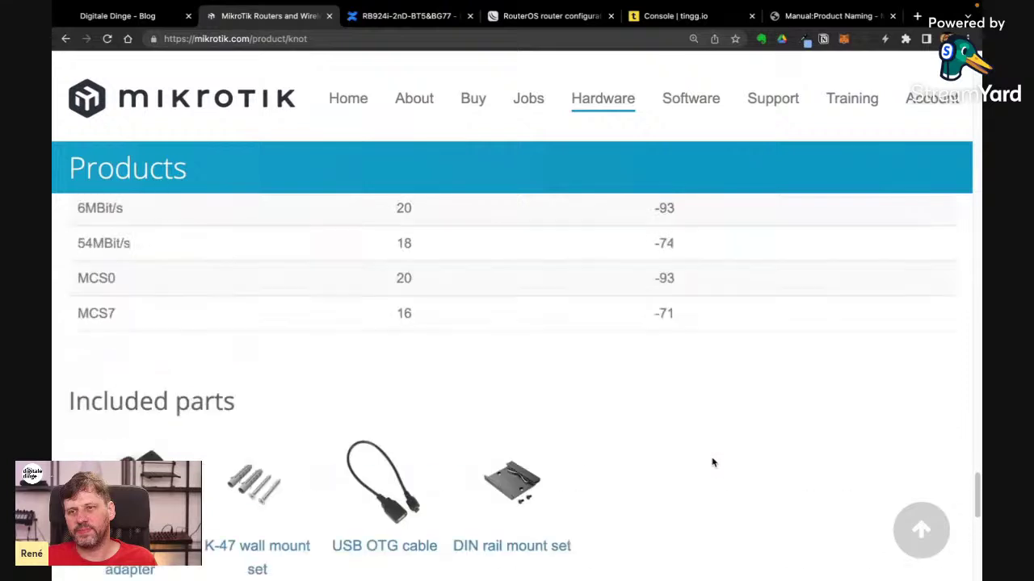
{"action": "scroll", "coordinate": [713, 462], "scroll_direction": "up", "scroll_amount": 5}
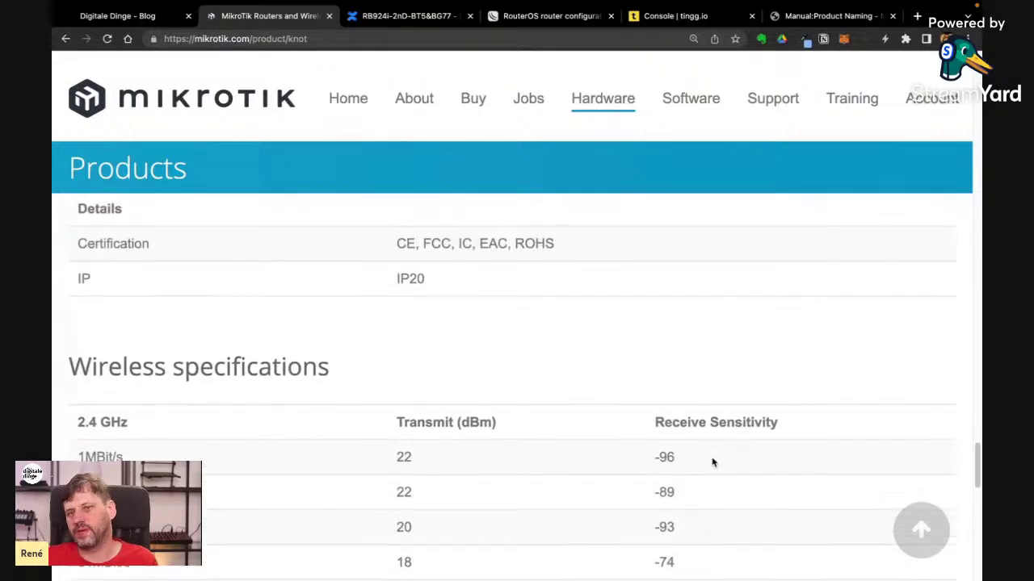
{"action": "scroll", "coordinate": [712, 462], "scroll_direction": "up", "scroll_amount": 1}
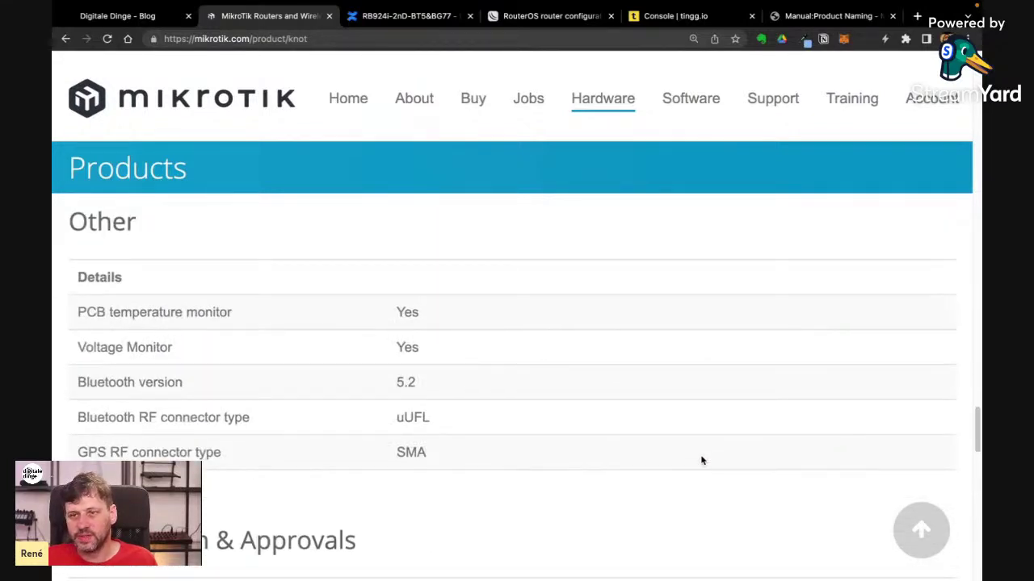
{"action": "scroll", "coordinate": [439, 334], "scroll_direction": "up", "scroll_amount": 3}
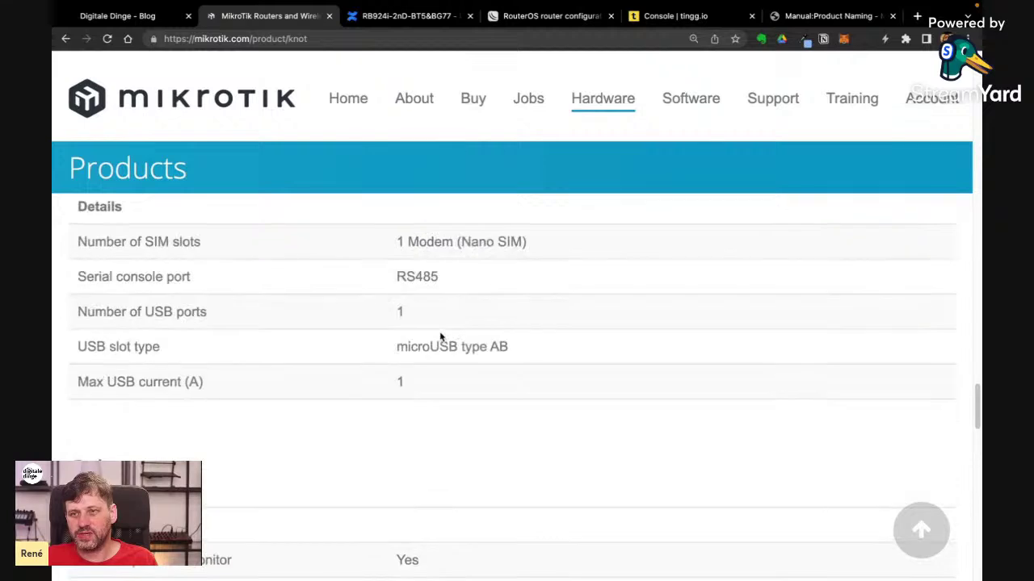
{"action": "scroll", "coordinate": [439, 408], "scroll_direction": "up", "scroll_amount": 6}
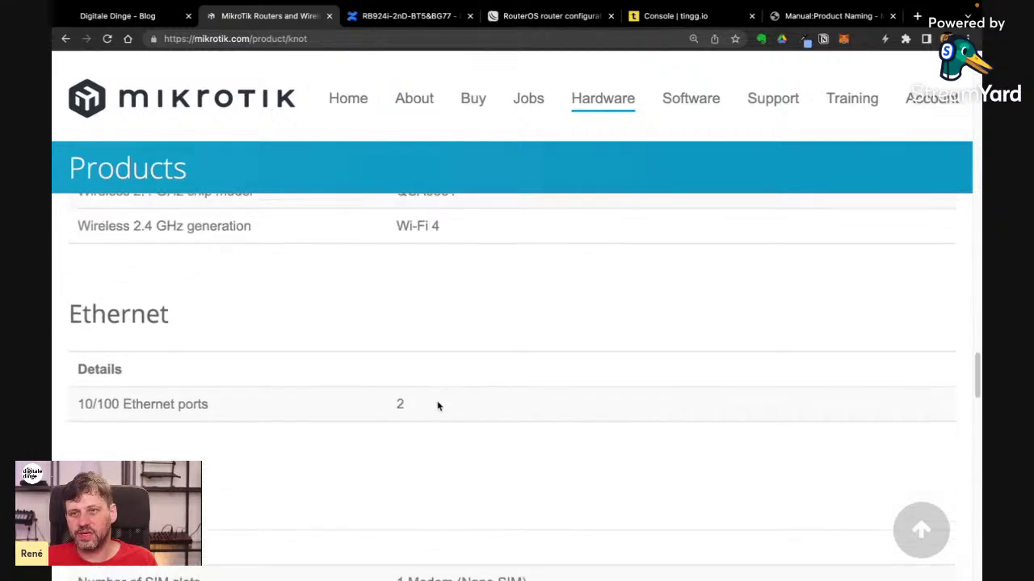
{"action": "scroll", "coordinate": [437, 406], "scroll_direction": "up", "scroll_amount": 2}
{"action": "scroll", "coordinate": [433, 383], "scroll_direction": "up", "scroll_amount": 6}
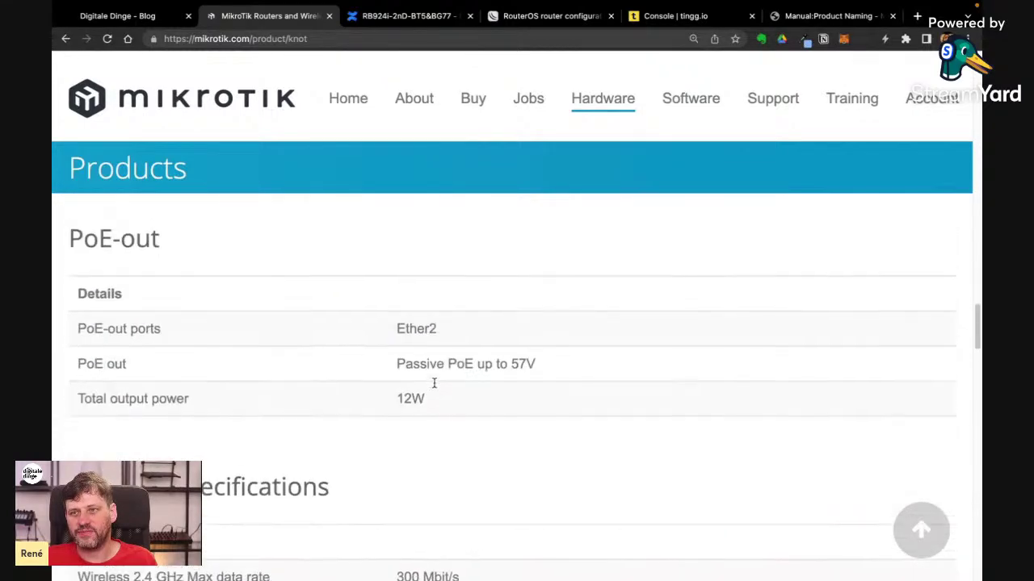
{"action": "scroll", "coordinate": [433, 385], "scroll_direction": "up", "scroll_amount": 2}
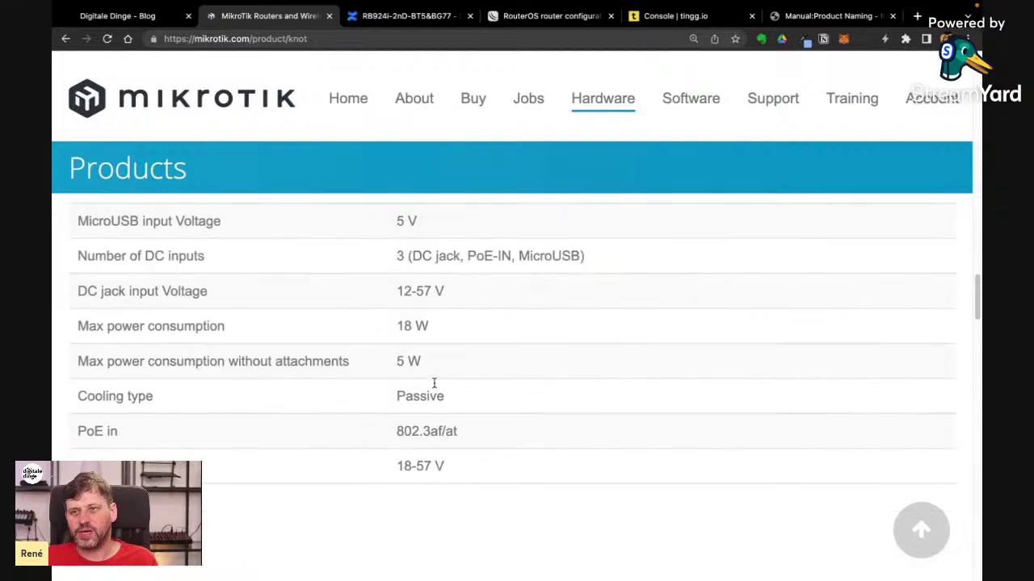
Step: Find the RouterOS license entry in the KNOT's specifications and highlight it for reading
{"action": "scroll", "coordinate": [435, 385], "scroll_direction": "up", "scroll_amount": 5}
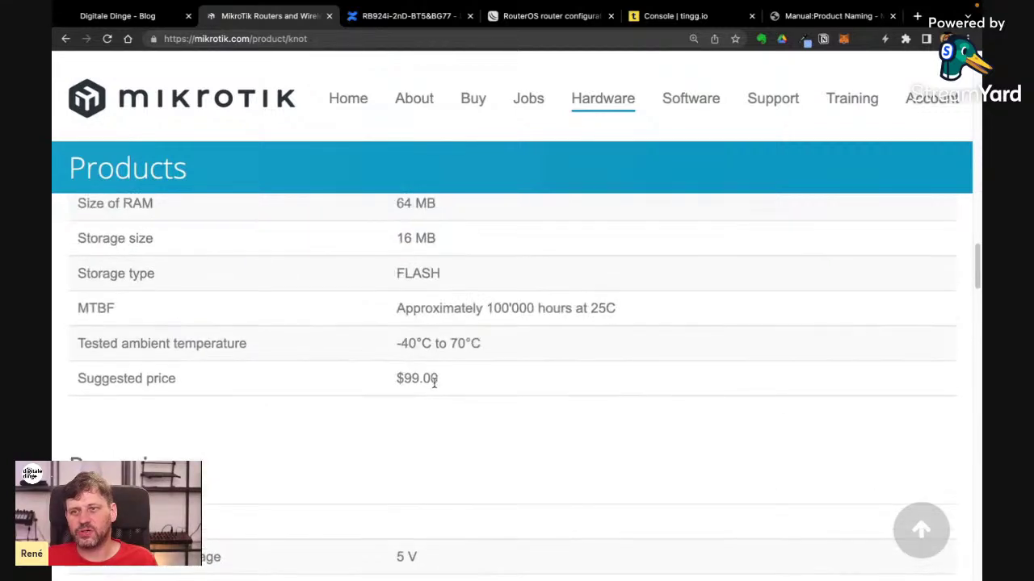
{"action": "scroll", "coordinate": [434, 388], "scroll_direction": "up", "scroll_amount": 1}
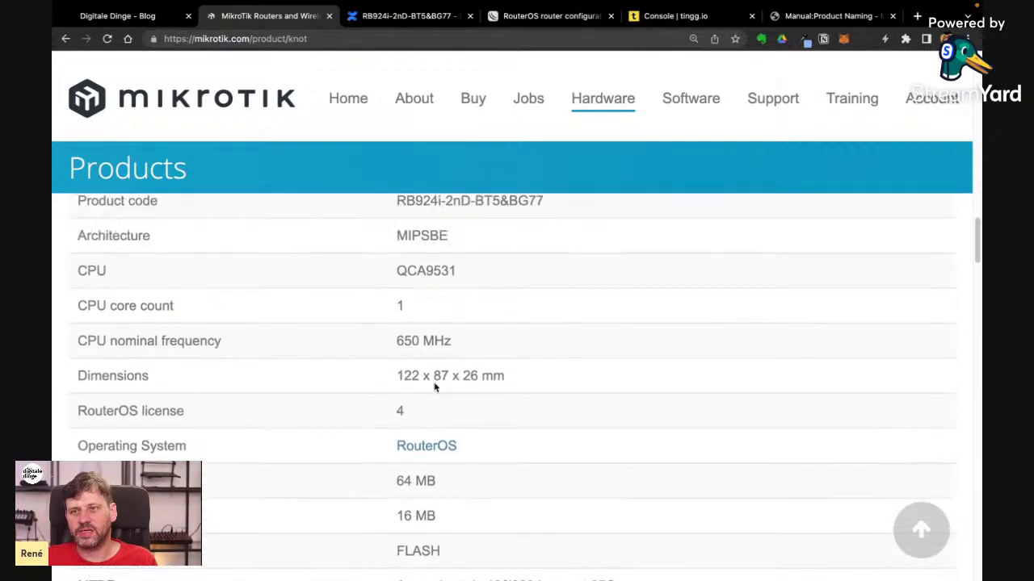
{"action": "left_click_drag", "start_coordinate": [96, 418], "coordinate": [423, 415]}
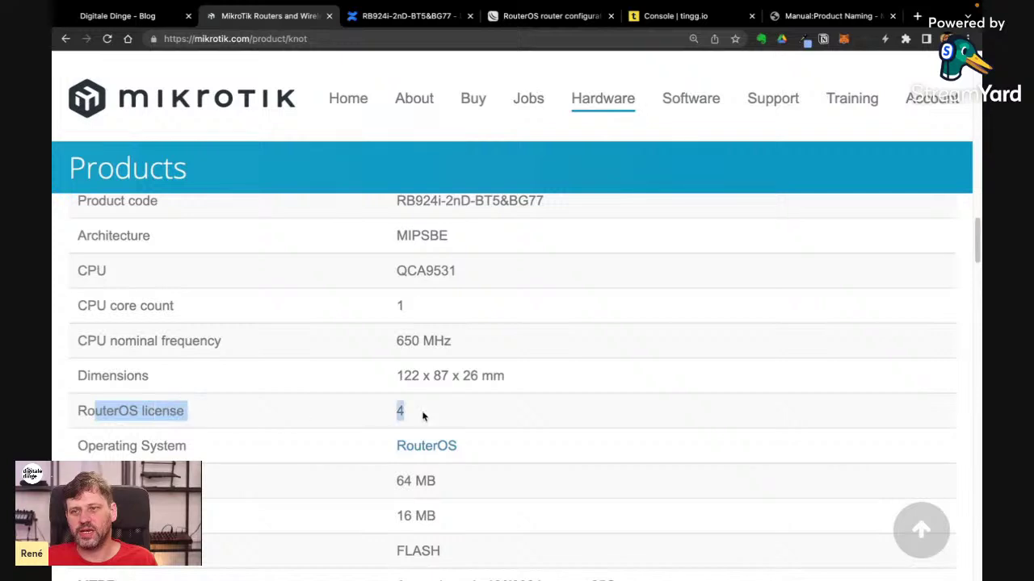
{"action": "left_click", "coordinate": [426, 415]}
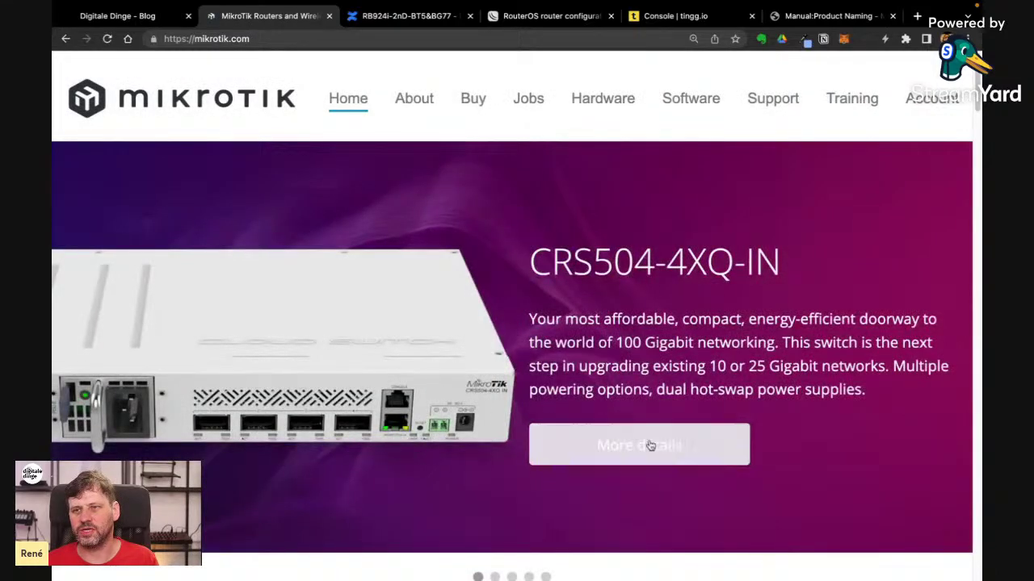
Step: Open the featured CRS504-4XQ-IN switch's product page and highlight "100 Gigabit" in its introduction
{"action": "left_click", "coordinate": [650, 445]}
{"action": "scroll", "coordinate": [505, 374], "scroll_direction": "down", "scroll_amount": 3}
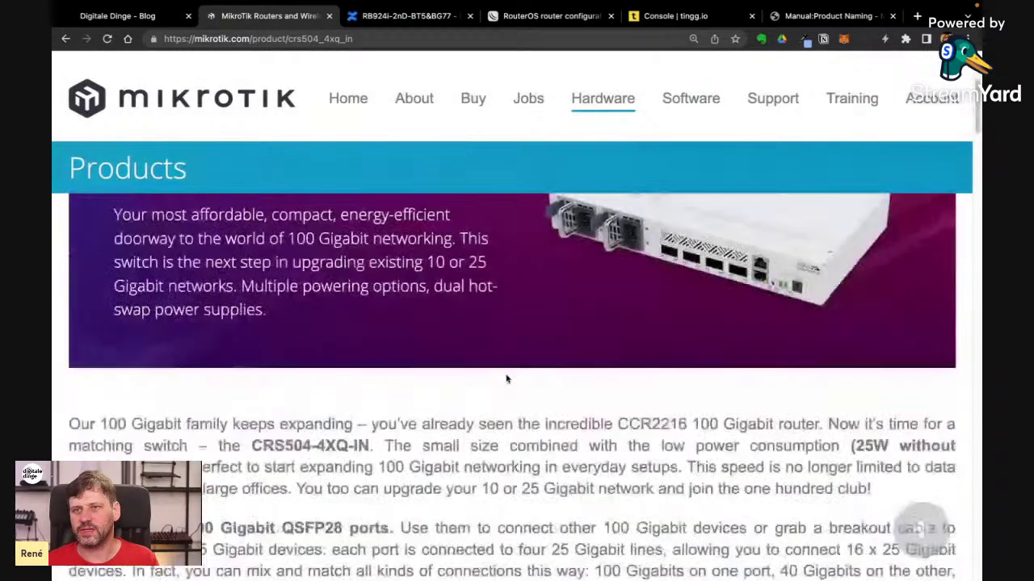
{"action": "scroll", "coordinate": [507, 379], "scroll_direction": "up", "scroll_amount": 2}
{"action": "left_click_drag", "start_coordinate": [288, 338], "coordinate": [391, 339]}
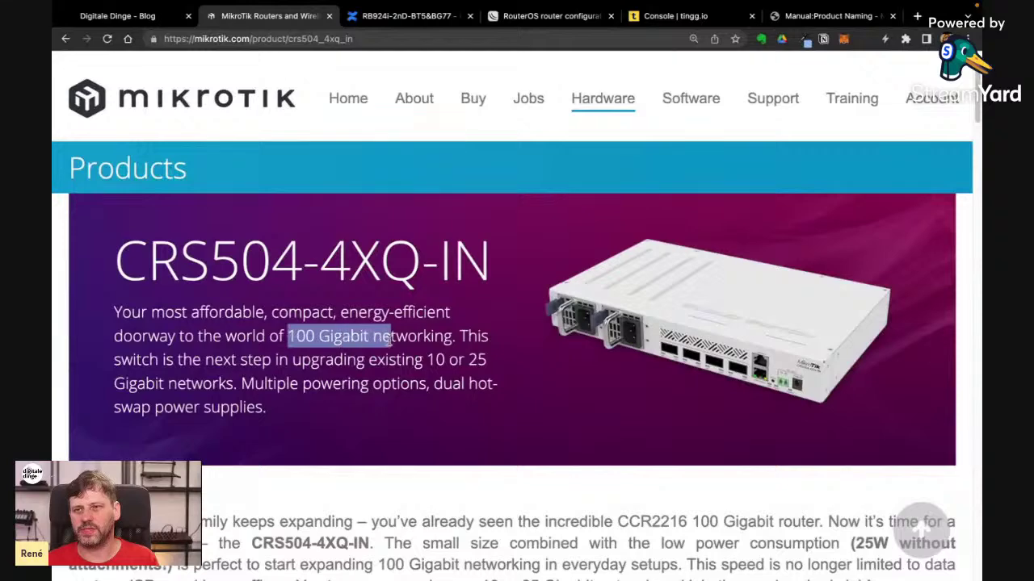
Step: Find the RouterOS license entry in the CRS504-4XQ-IN's specifications and highlight its level
{"action": "scroll", "coordinate": [688, 376], "scroll_direction": "down", "scroll_amount": 10}
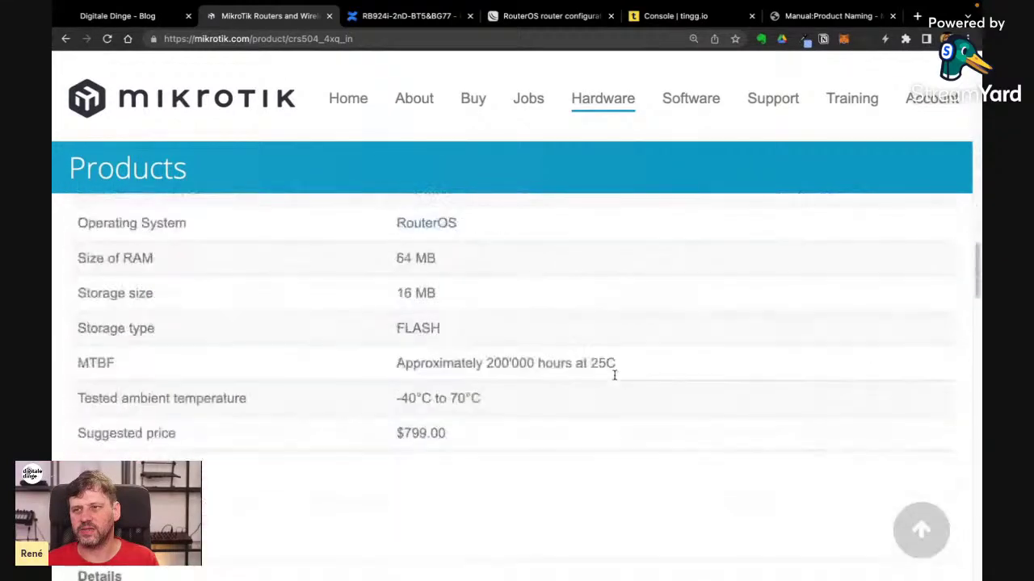
{"action": "scroll", "coordinate": [614, 375], "scroll_direction": "up", "scroll_amount": 1}
{"action": "scroll", "coordinate": [614, 373], "scroll_direction": "up", "scroll_amount": 3}
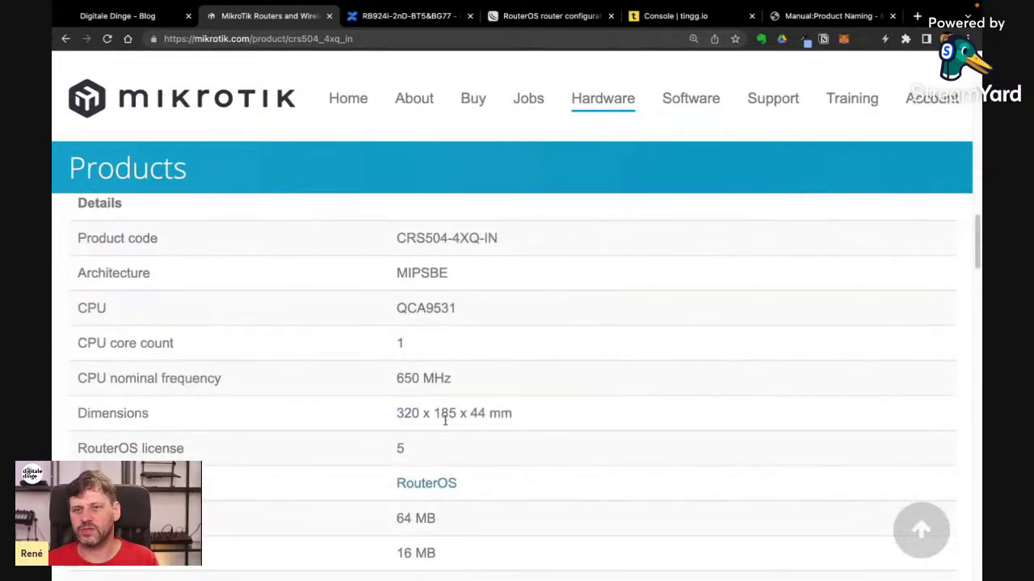
{"action": "left_click_drag", "start_coordinate": [417, 449], "coordinate": [374, 445]}
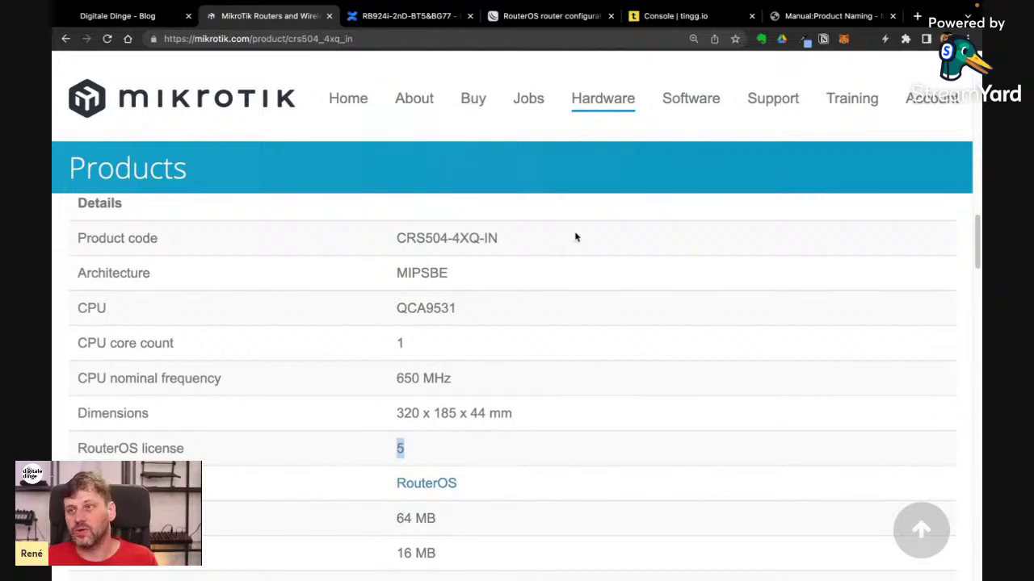
Step: Open the MikroTik software downloads page, go through the RouterOS v7 packages by architecture and highlight the X86 heading
{"action": "left_click", "coordinate": [691, 98]}
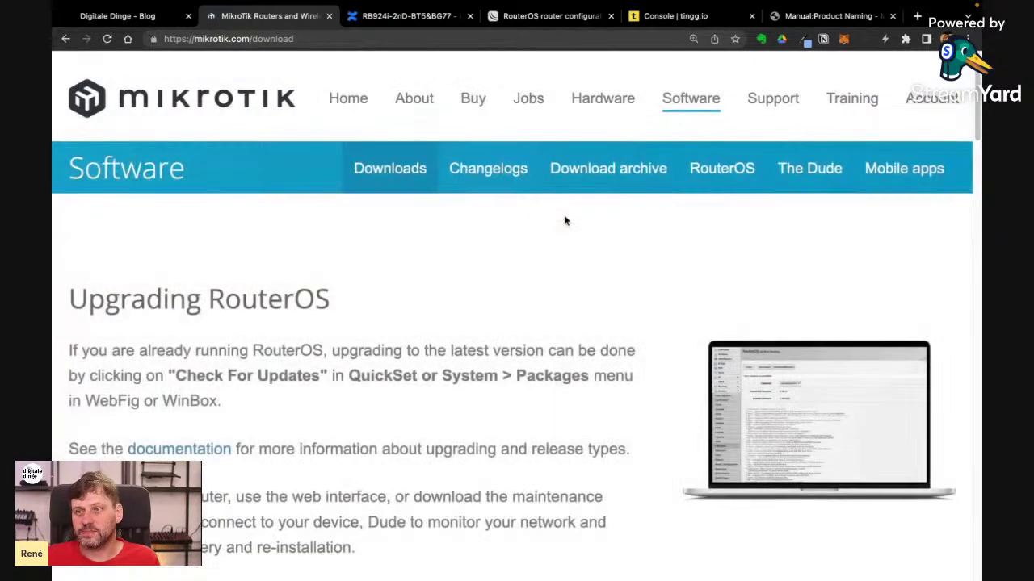
{"action": "scroll", "coordinate": [565, 221], "scroll_direction": "down", "scroll_amount": 4}
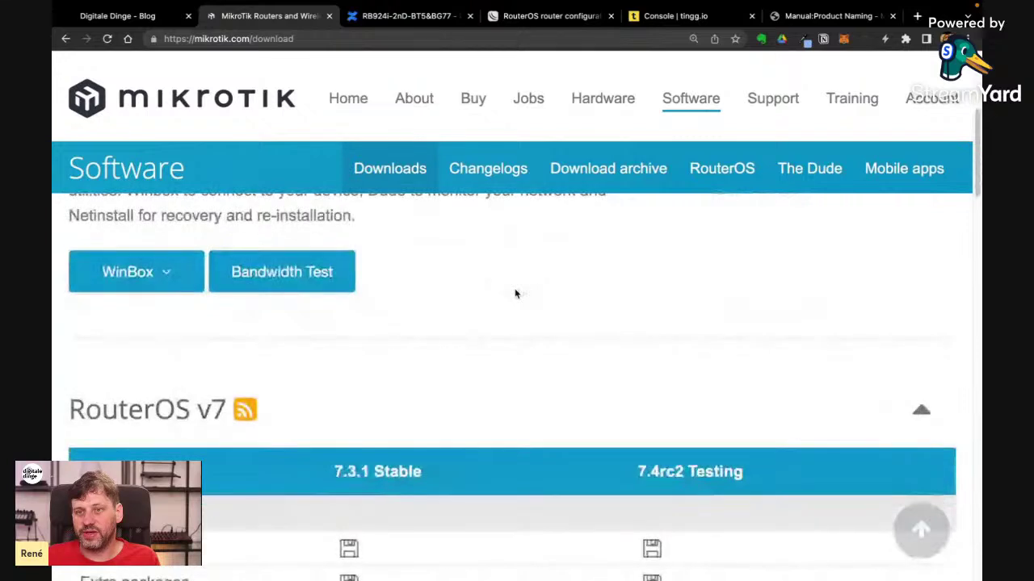
{"action": "scroll", "coordinate": [136, 337], "scroll_direction": "down", "scroll_amount": 2}
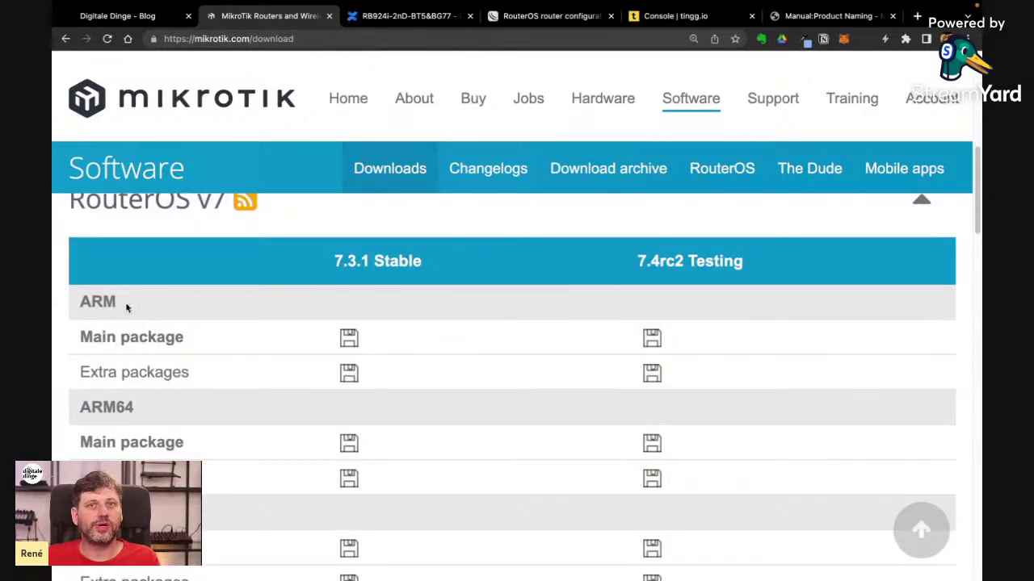
{"action": "scroll", "coordinate": [145, 316], "scroll_direction": "down", "scroll_amount": 1}
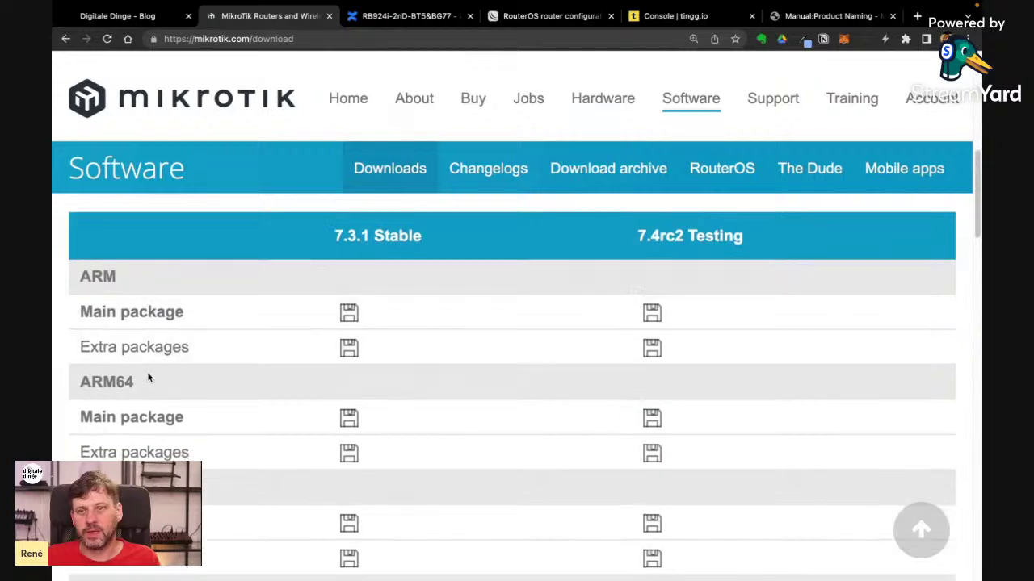
{"action": "scroll", "coordinate": [168, 394], "scroll_direction": "down", "scroll_amount": 1}
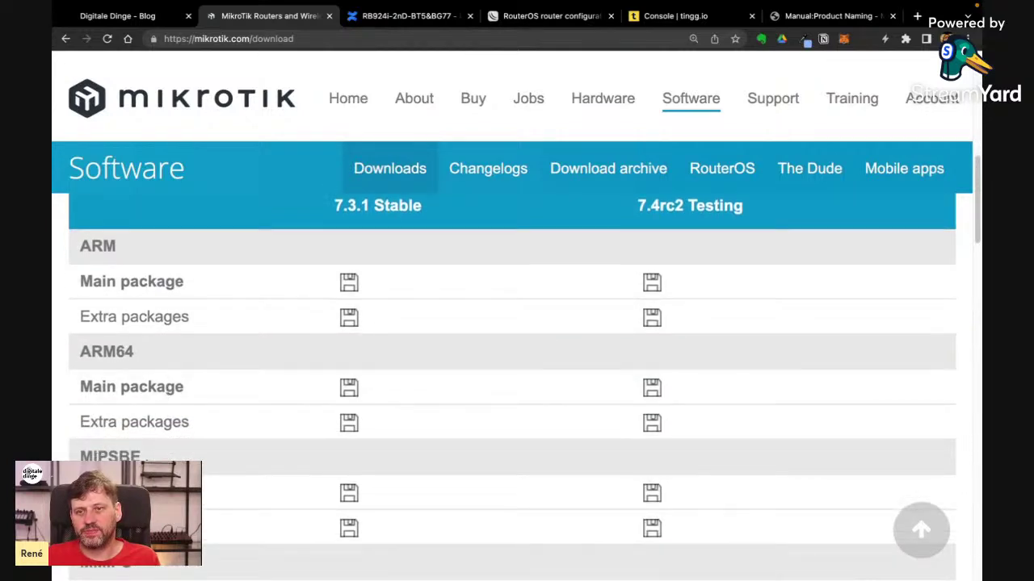
{"action": "scroll", "coordinate": [517, 388], "scroll_direction": "down", "scroll_amount": 3}
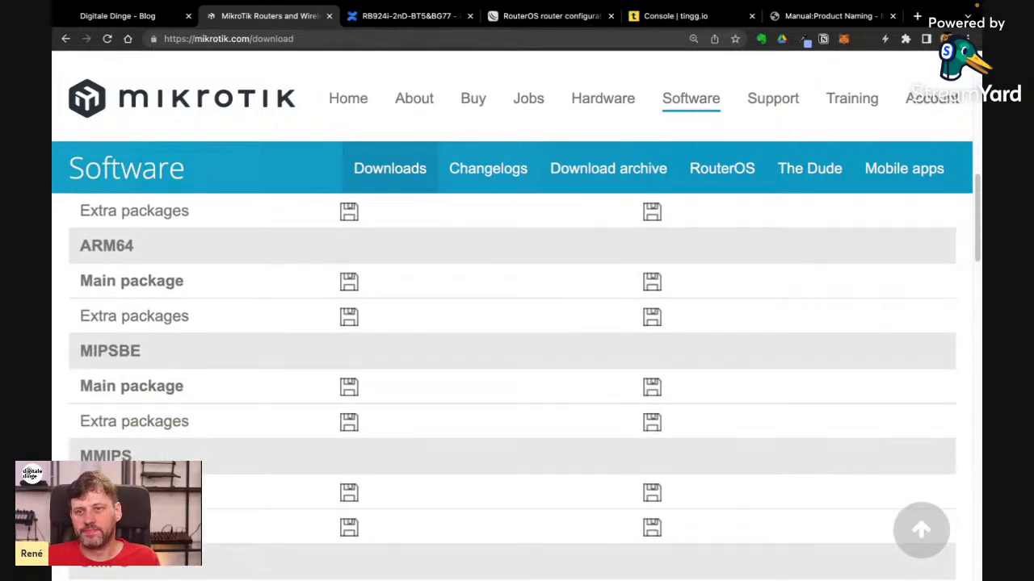
{"action": "scroll", "coordinate": [134, 429], "scroll_direction": "down", "scroll_amount": 9}
{"action": "scroll", "coordinate": [135, 446], "scroll_direction": "down", "scroll_amount": 1}
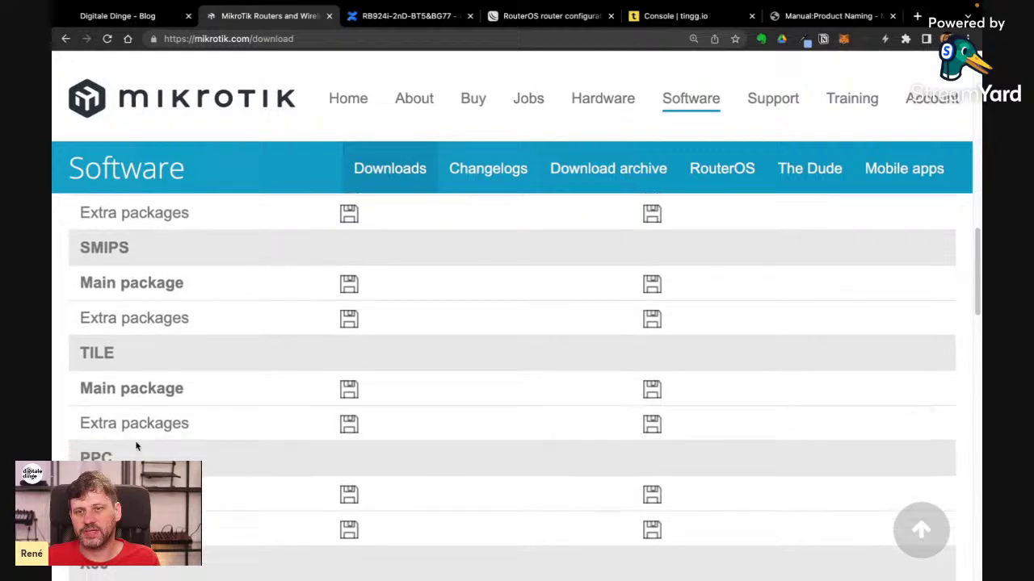
{"action": "scroll", "coordinate": [136, 446], "scroll_direction": "down", "scroll_amount": 6}
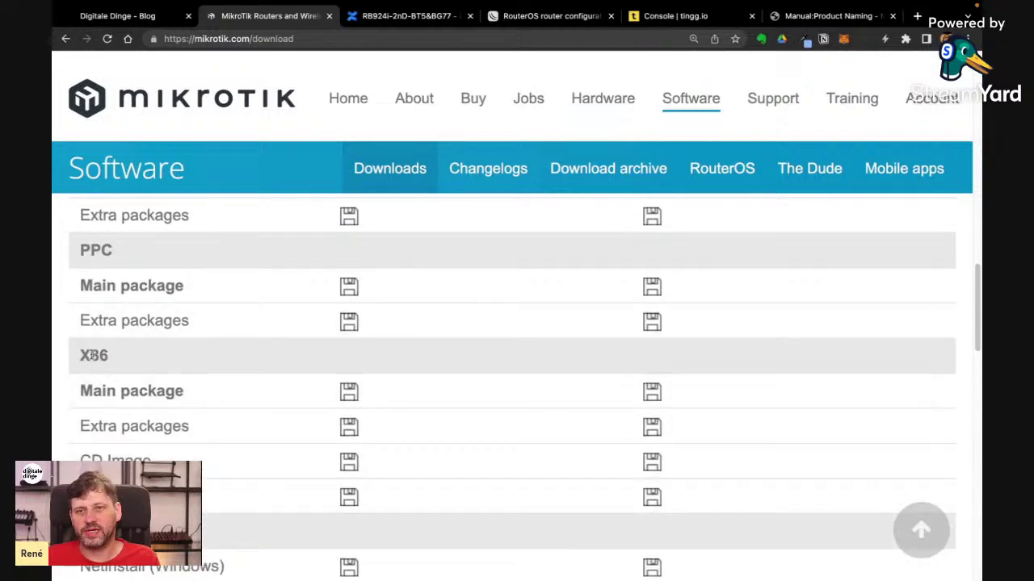
{"action": "left_click_drag", "start_coordinate": [82, 355], "coordinate": [117, 365]}
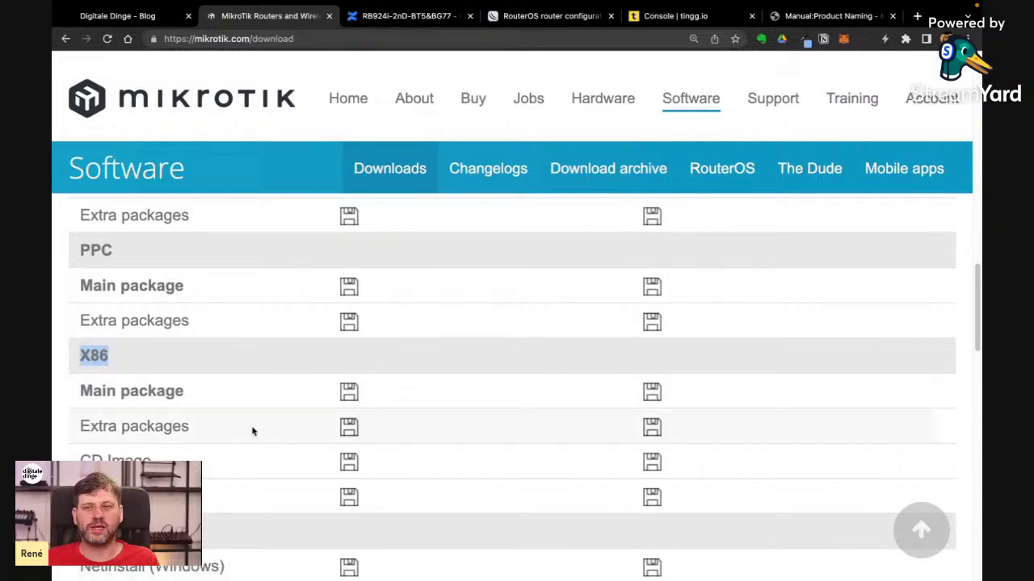
Step: Review the X86 images and general tools of RouterOS v7, then expand the Cloud Hosted Router downloads
{"action": "scroll", "coordinate": [251, 431], "scroll_direction": "down", "scroll_amount": 2}
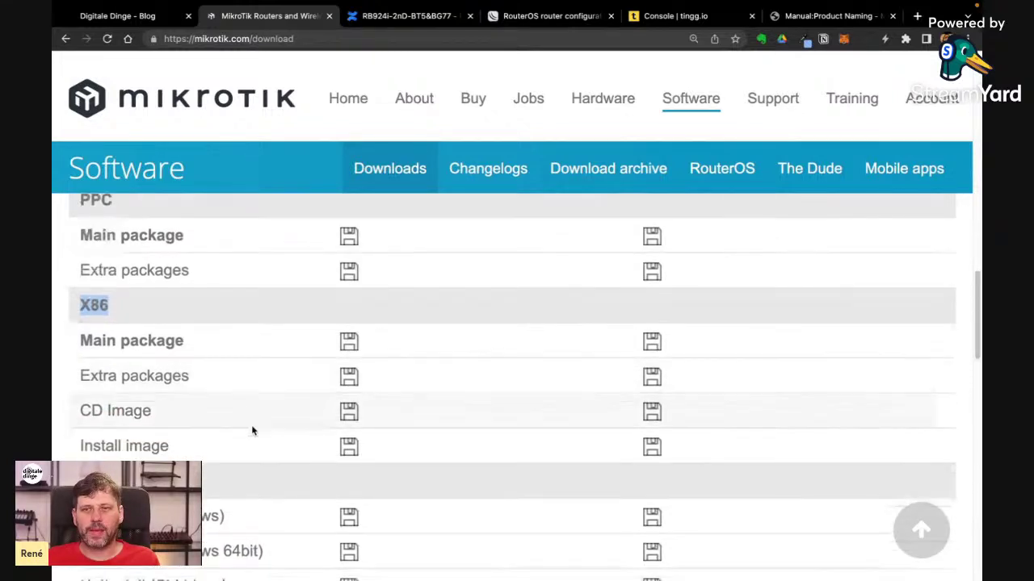
{"action": "scroll", "coordinate": [251, 431], "scroll_direction": "down", "scroll_amount": 1}
{"action": "scroll", "coordinate": [251, 432], "scroll_direction": "down", "scroll_amount": 3}
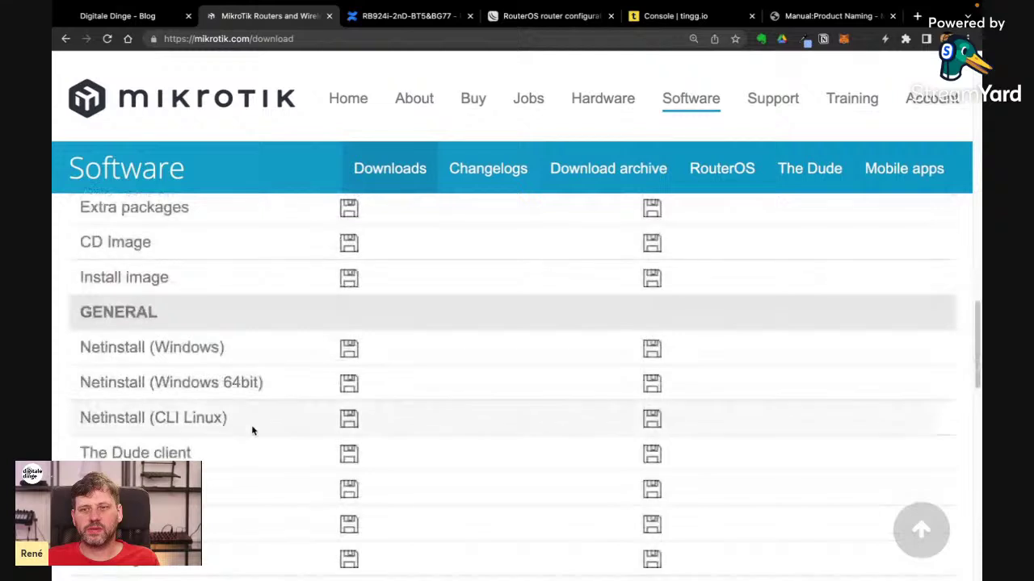
{"action": "scroll", "coordinate": [251, 431], "scroll_direction": "up", "scroll_amount": 5}
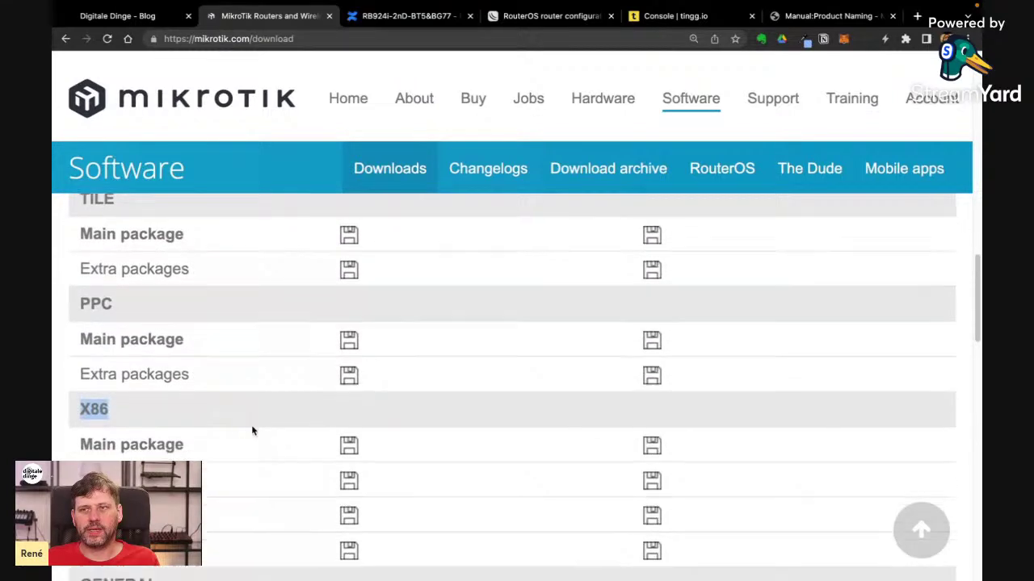
{"action": "scroll", "coordinate": [251, 431], "scroll_direction": "down", "scroll_amount": 3}
{"action": "scroll", "coordinate": [251, 431], "scroll_direction": "down", "scroll_amount": 8}
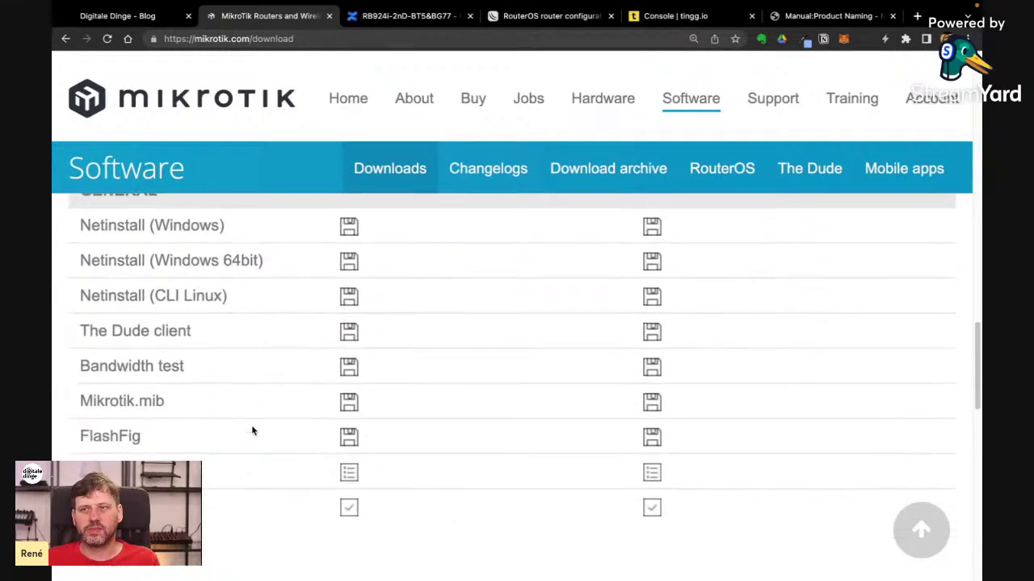
{"action": "scroll", "coordinate": [254, 432], "scroll_direction": "down", "scroll_amount": 1}
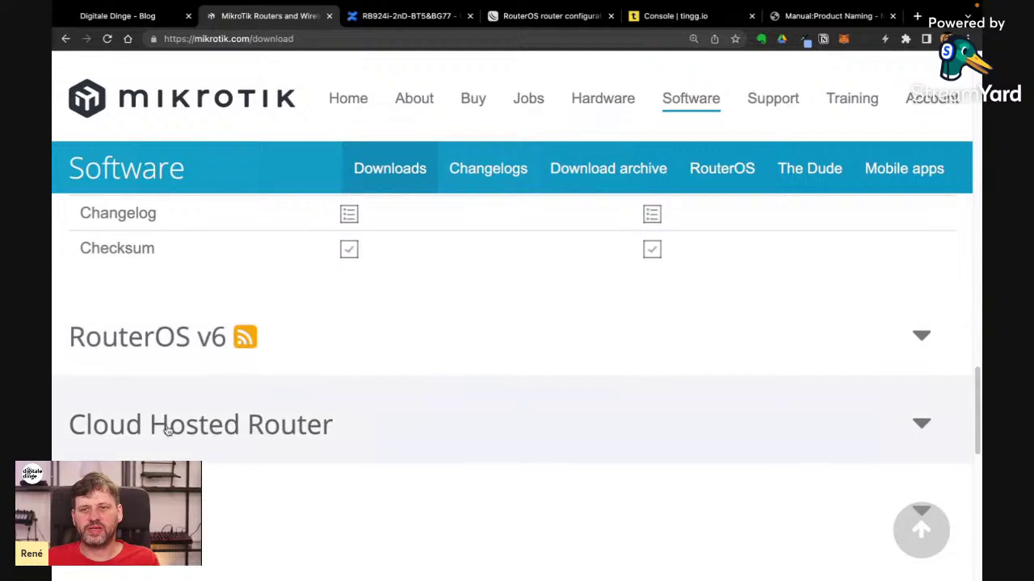
{"action": "left_click", "coordinate": [253, 434]}
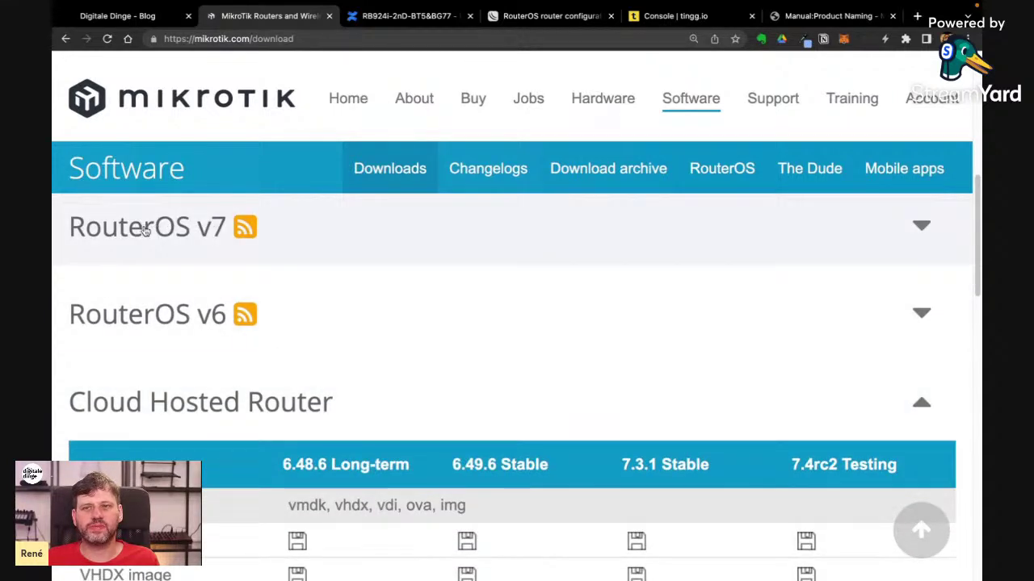
Step: Examine the Cloud Hosted Router downloads for the available virtual machine image formats and release versions
{"action": "scroll", "coordinate": [485, 363], "scroll_direction": "down", "scroll_amount": 1}
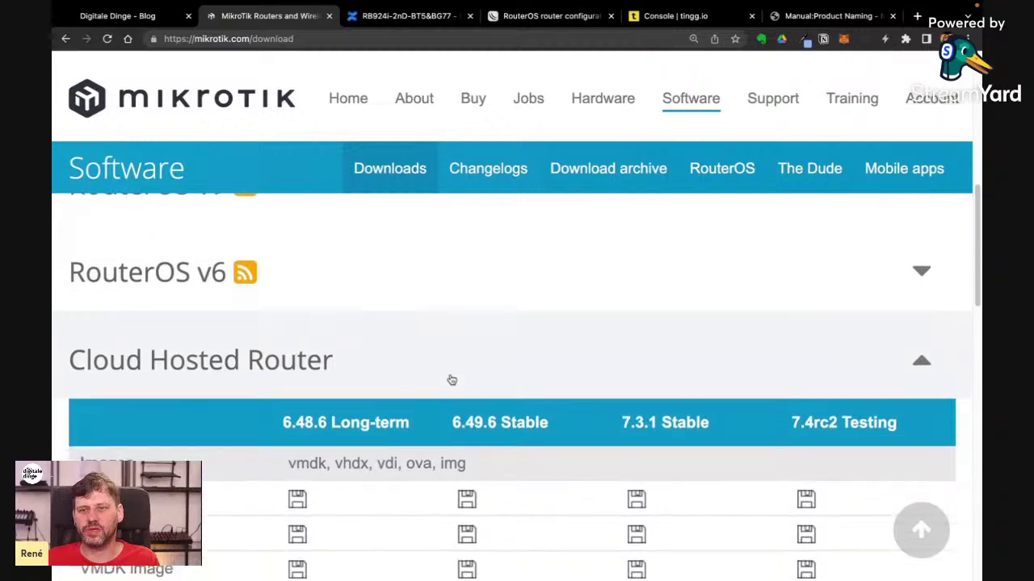
{"action": "scroll", "coordinate": [379, 418], "scroll_direction": "down", "scroll_amount": 2}
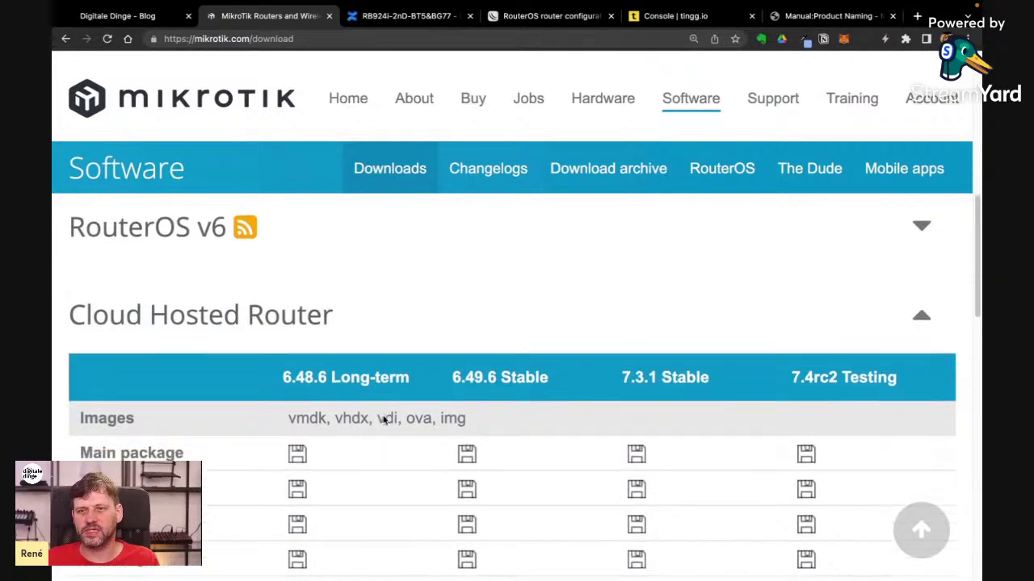
{"action": "scroll", "coordinate": [378, 418], "scroll_direction": "down", "scroll_amount": 1}
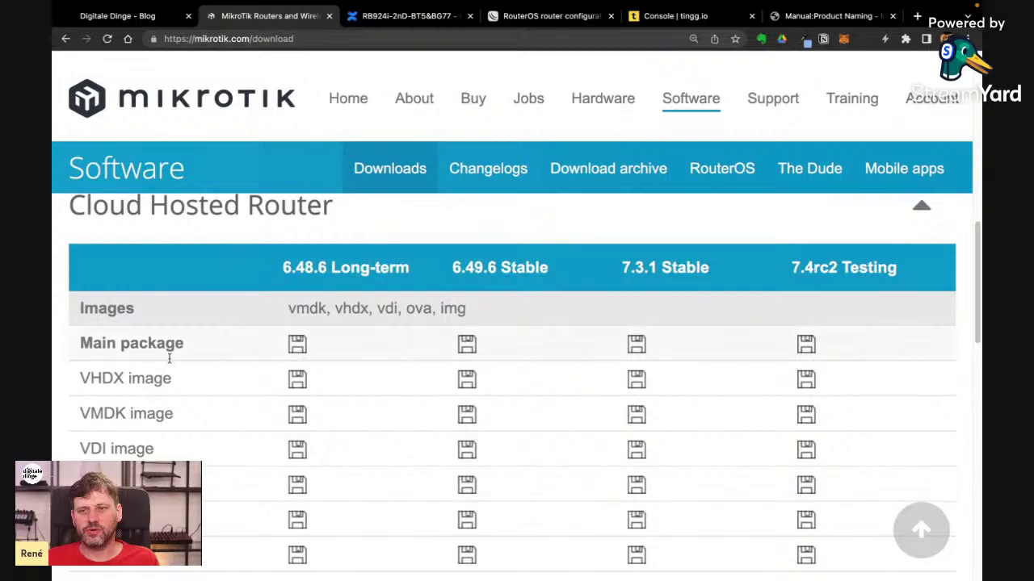
{"action": "scroll", "coordinate": [202, 438], "scroll_direction": "down", "scroll_amount": 2}
{"action": "scroll", "coordinate": [169, 459], "scroll_direction": "down", "scroll_amount": 1}
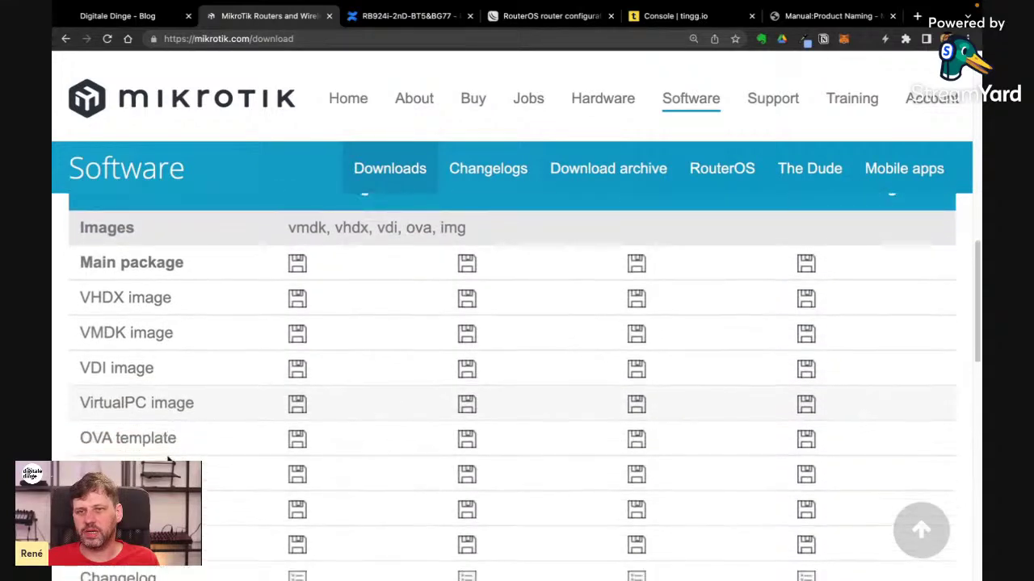
{"action": "scroll", "coordinate": [169, 458], "scroll_direction": "down", "scroll_amount": 2}
{"action": "scroll", "coordinate": [169, 459], "scroll_direction": "up", "scroll_amount": 1}
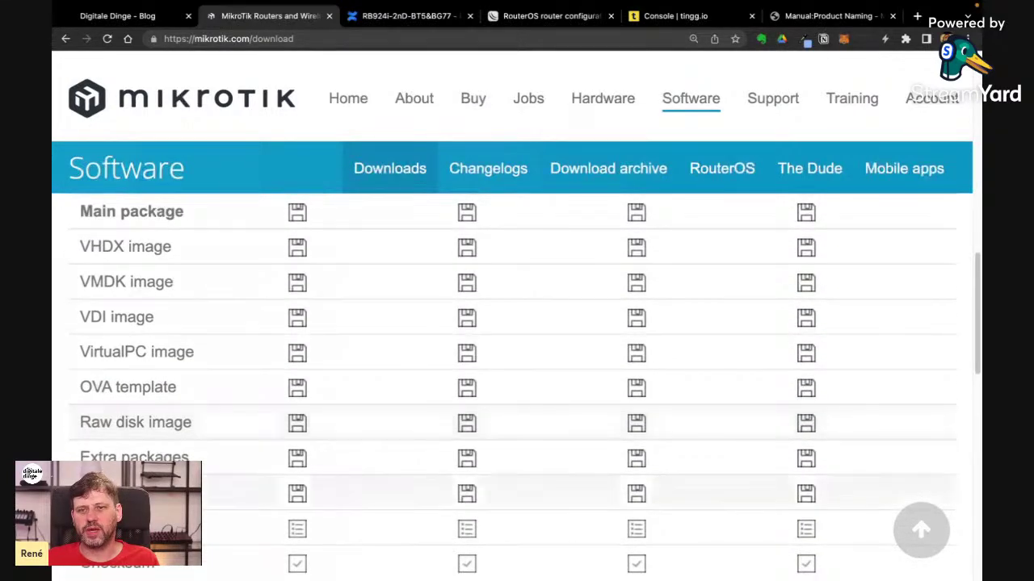
{"action": "scroll", "coordinate": [169, 436], "scroll_direction": "up", "scroll_amount": 3}
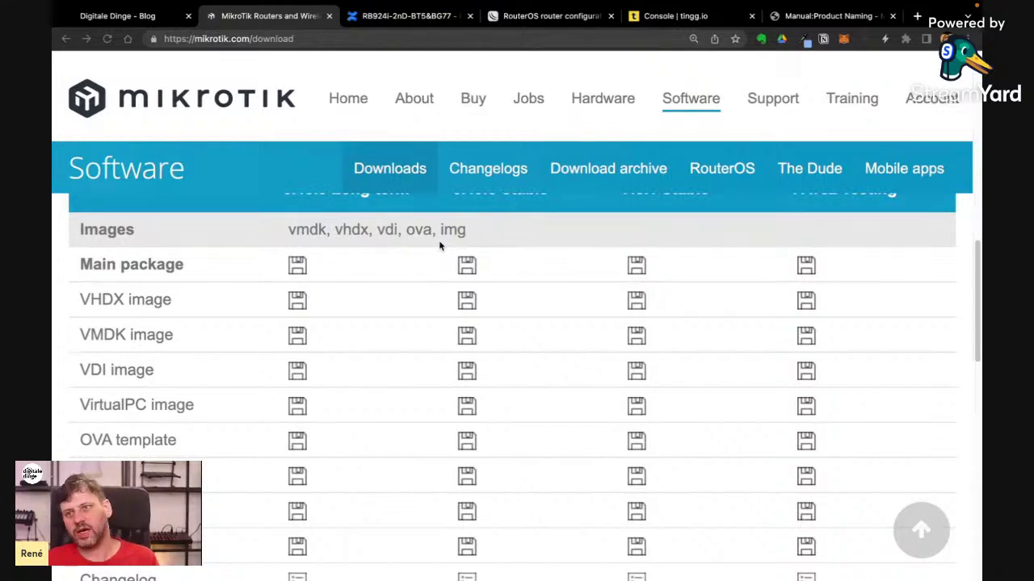
{"action": "scroll", "coordinate": [247, 305], "scroll_direction": "up", "scroll_amount": 4}
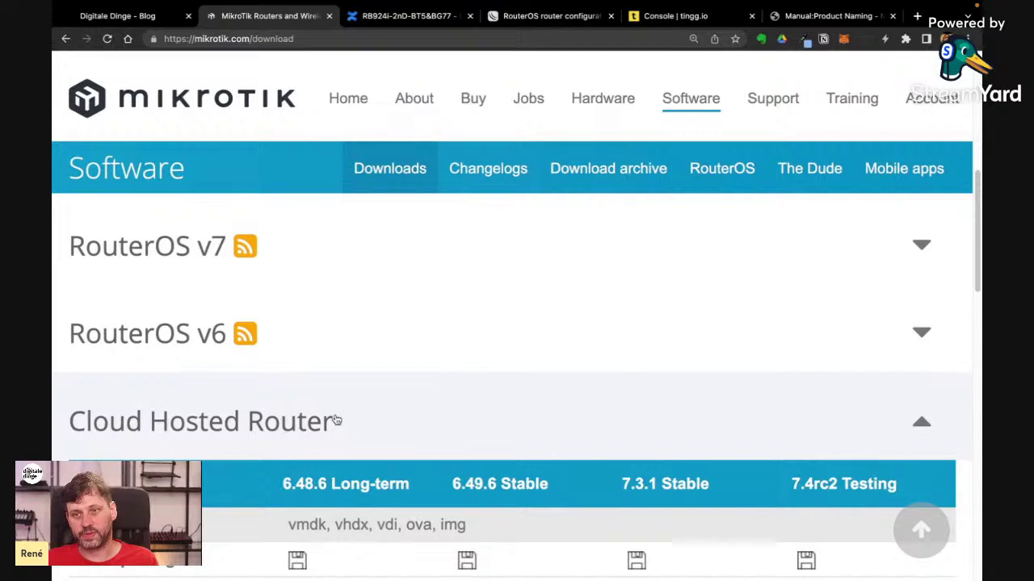
{"action": "scroll", "coordinate": [338, 421], "scroll_direction": "down", "scroll_amount": 2}
{"action": "scroll", "coordinate": [340, 419], "scroll_direction": "down", "scroll_amount": 2}
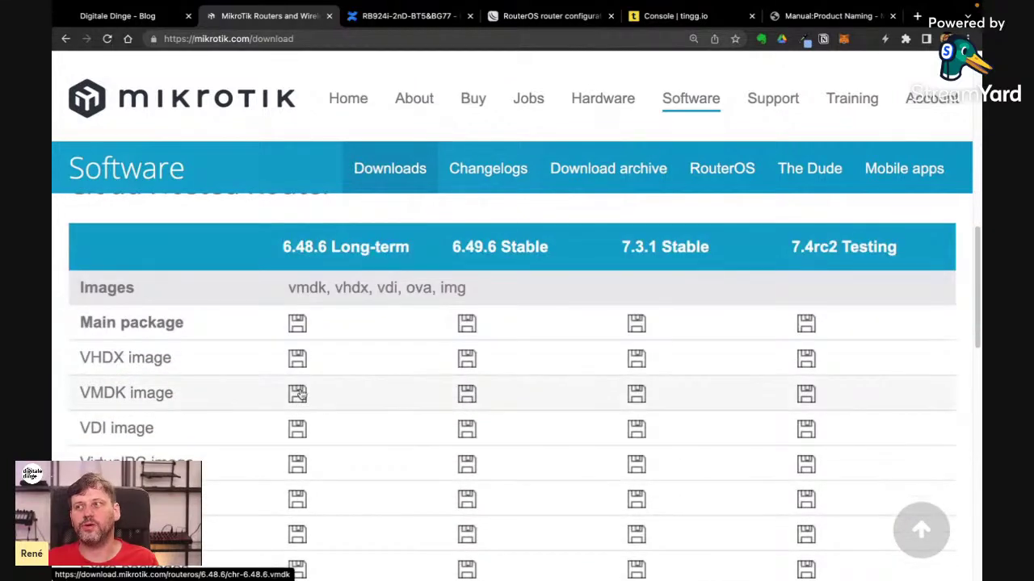
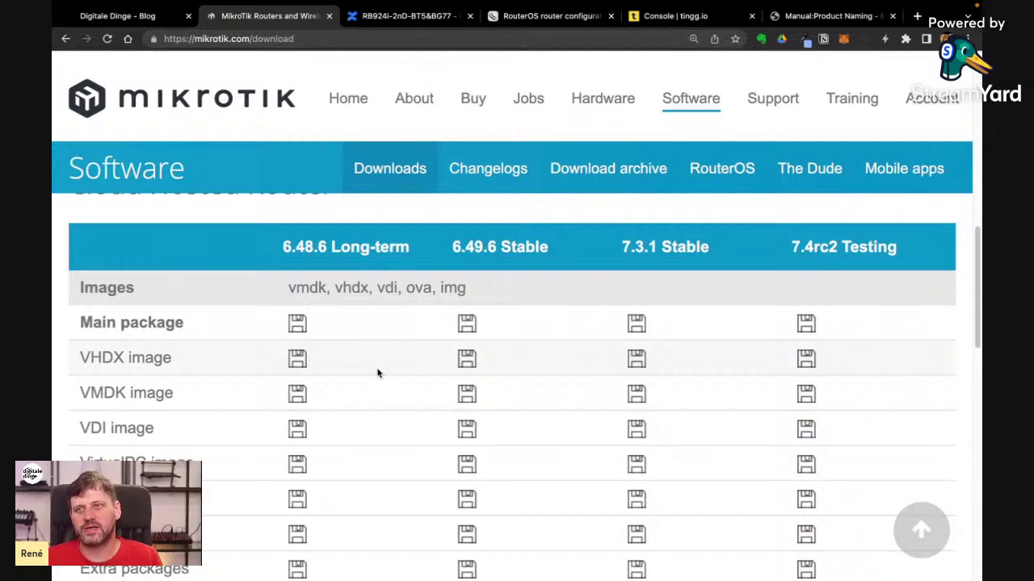
Step: Switch to the WinBox session of the KNOT router
{"action": "mouse_move", "coordinate": [465, 566]}
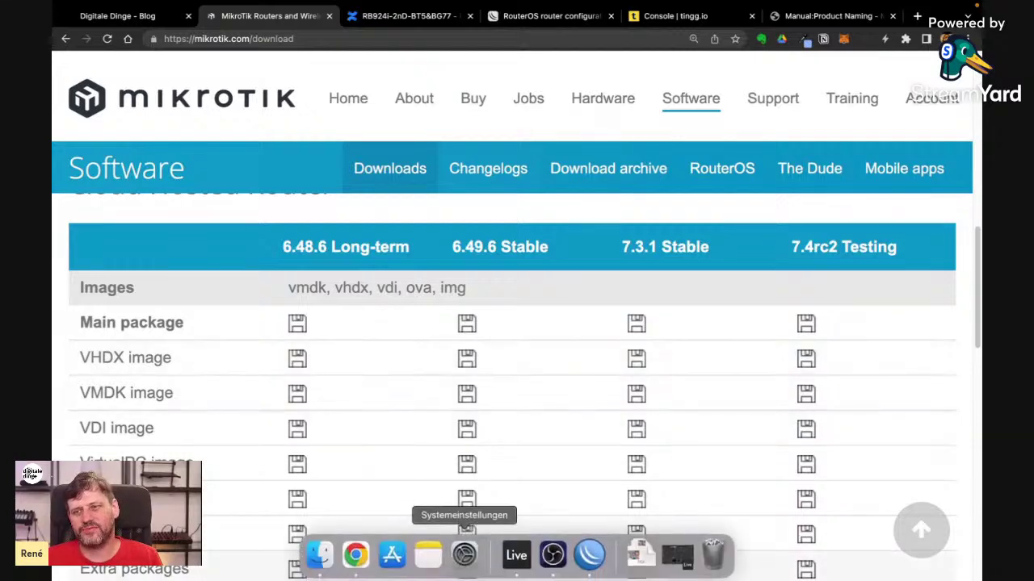
{"action": "left_click", "coordinate": [592, 565]}
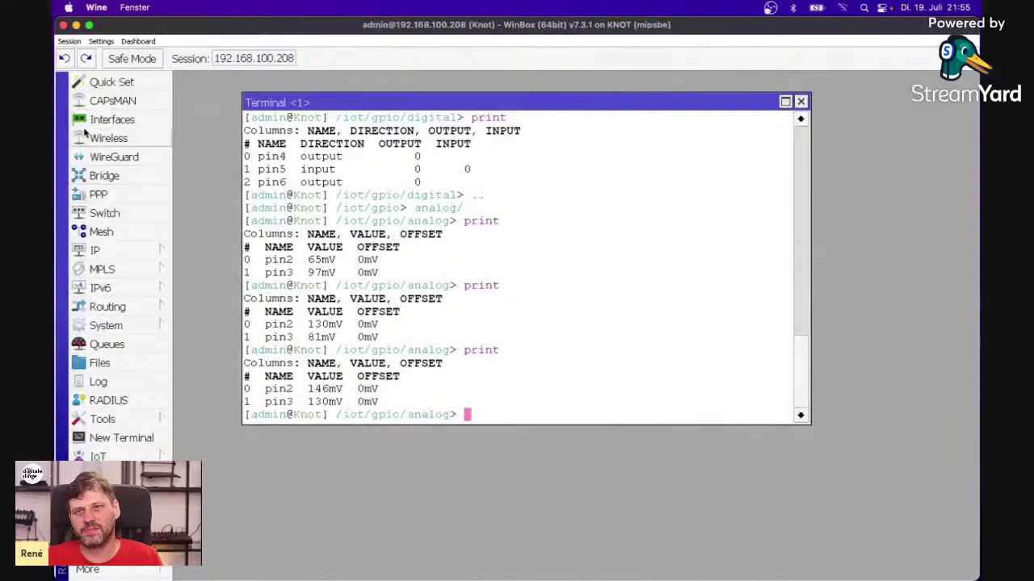
Step: Review the router's interface list, close it and open the firewall filter rules
{"action": "left_click", "coordinate": [95, 119]}
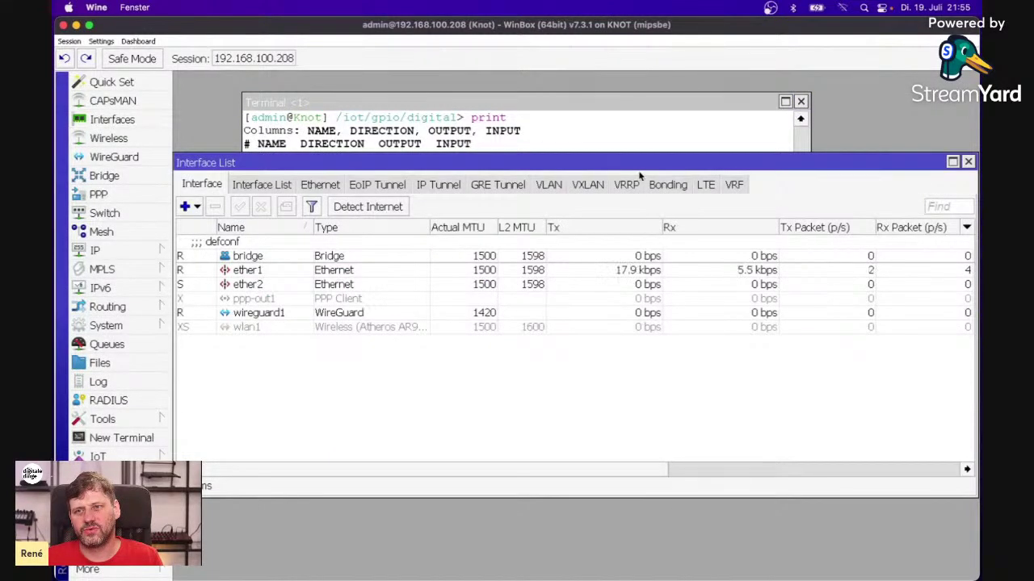
{"action": "left_click", "coordinate": [968, 163]}
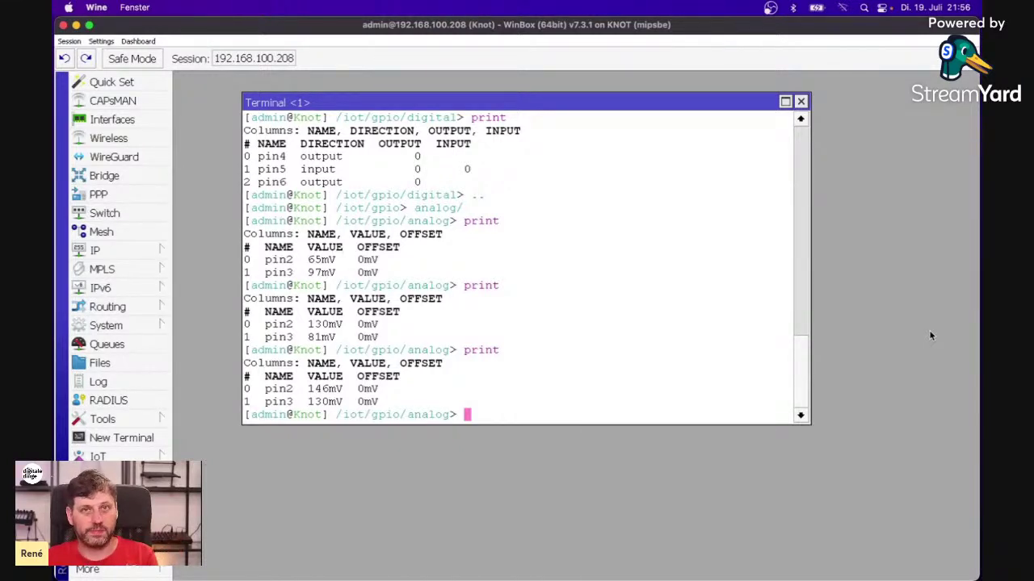
{"action": "left_click", "coordinate": [117, 257]}
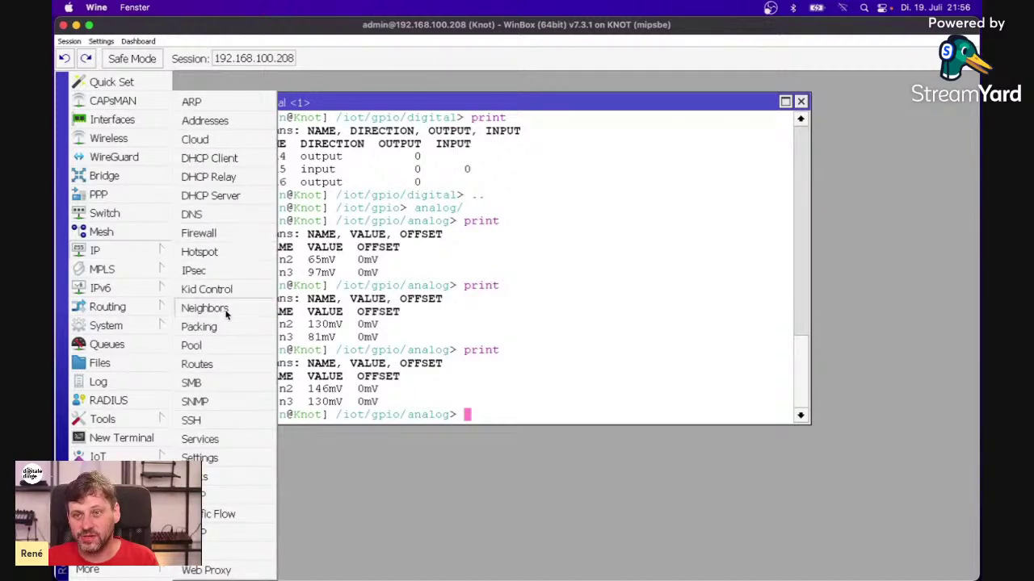
{"action": "left_click", "coordinate": [208, 236]}
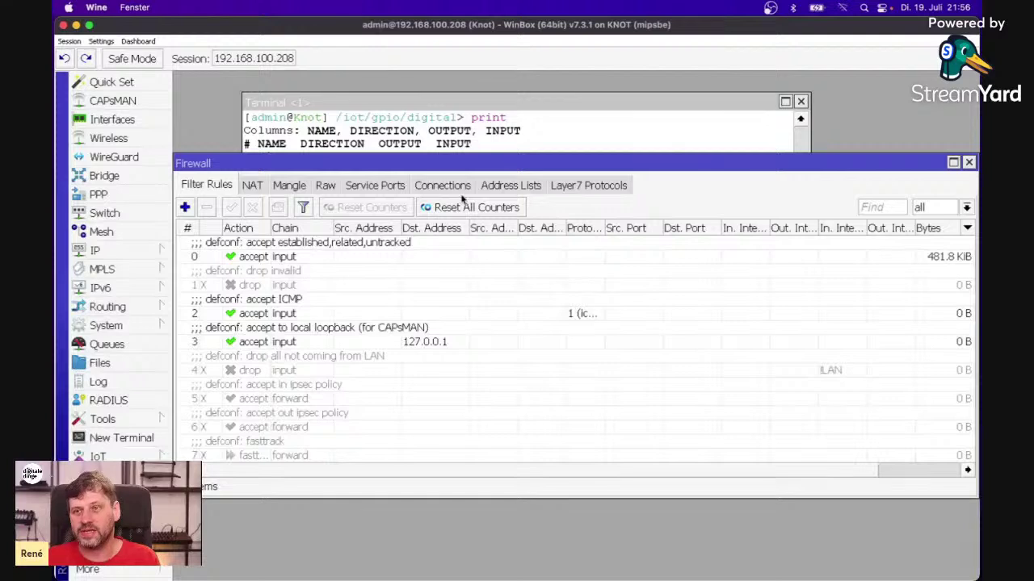
Step: Start a new firewall filter rule with the chain set to input, then discard it
{"action": "left_click", "coordinate": [185, 208]}
{"action": "left_click", "coordinate": [615, 128]}
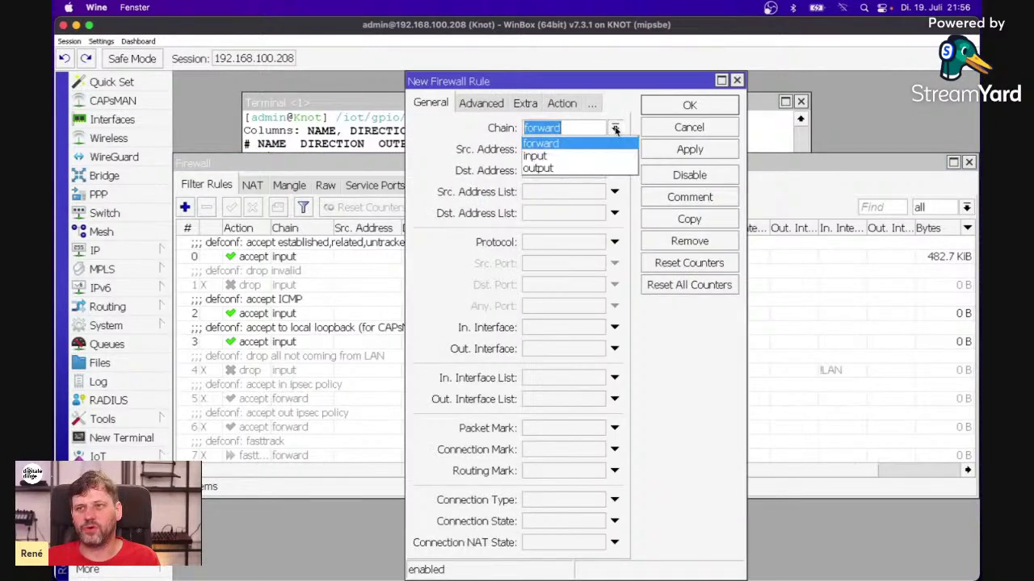
{"action": "left_click", "coordinate": [548, 155]}
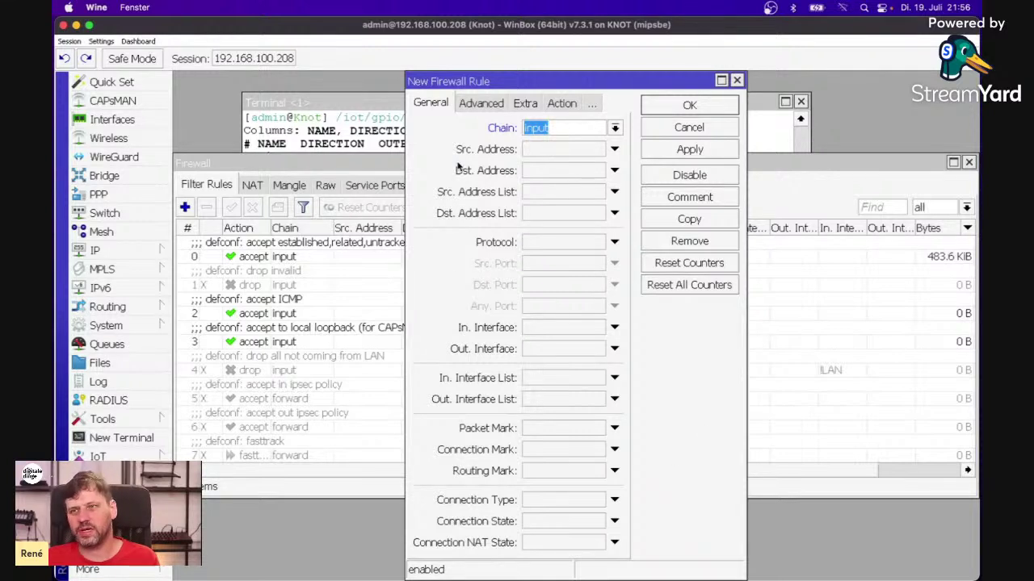
{"action": "left_click", "coordinate": [700, 130]}
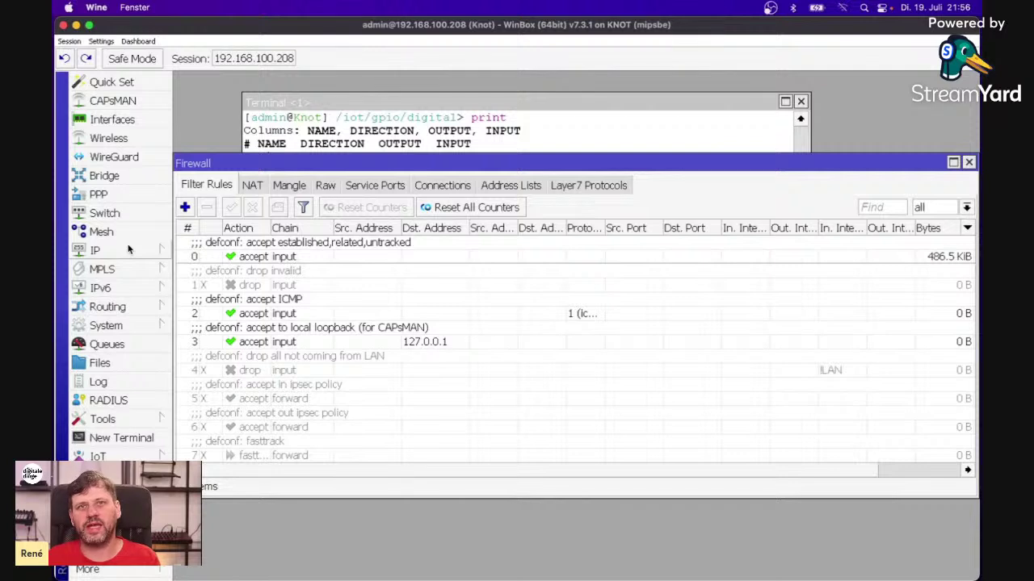
Step: Open the WireGuard peers and try to add a peer on wireguard1 without a public key, then discard the new peer
{"action": "left_click", "coordinate": [113, 156]}
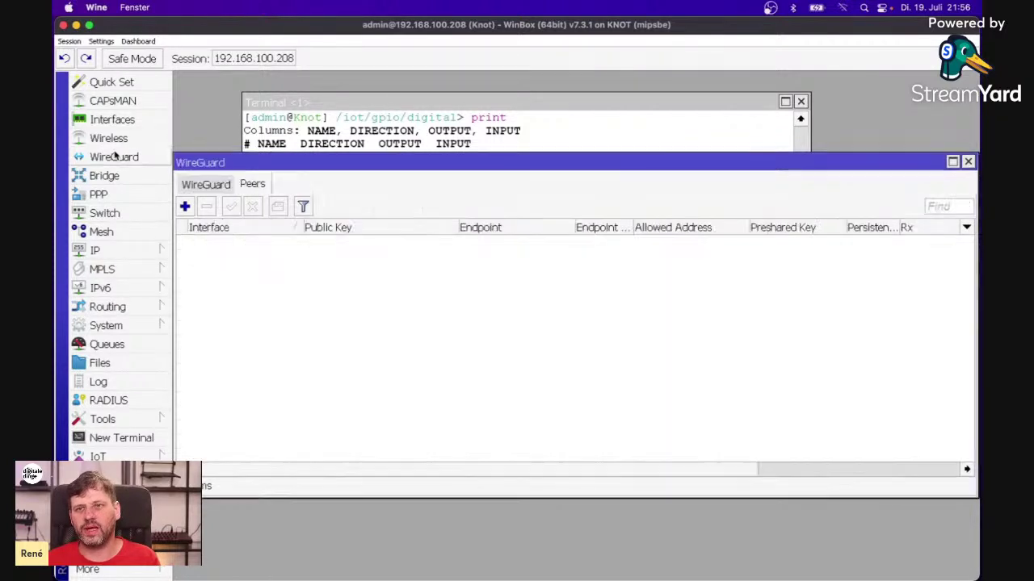
{"action": "left_click", "coordinate": [187, 206]}
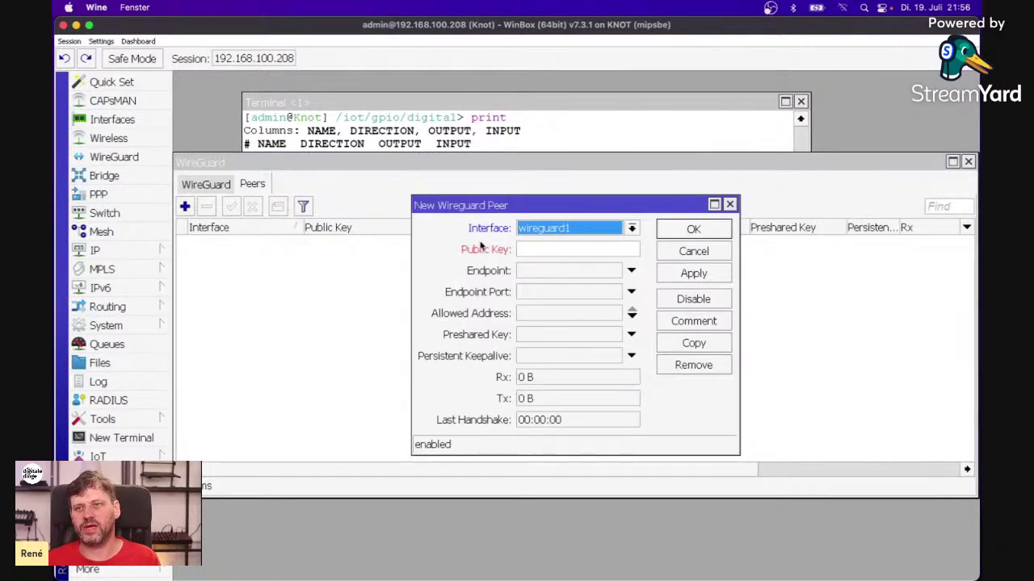
{"action": "left_click", "coordinate": [685, 230]}
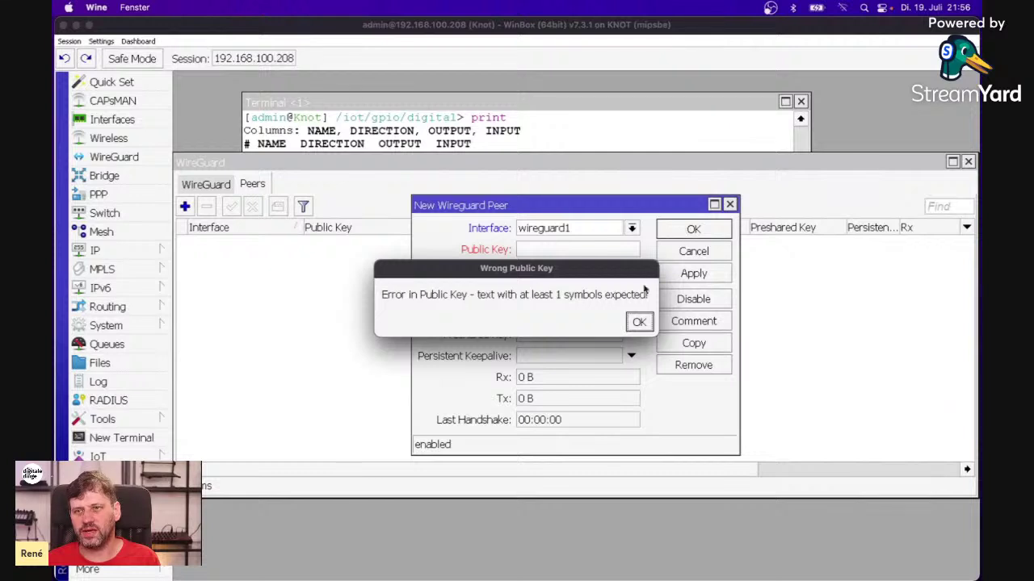
{"action": "left_click", "coordinate": [638, 321]}
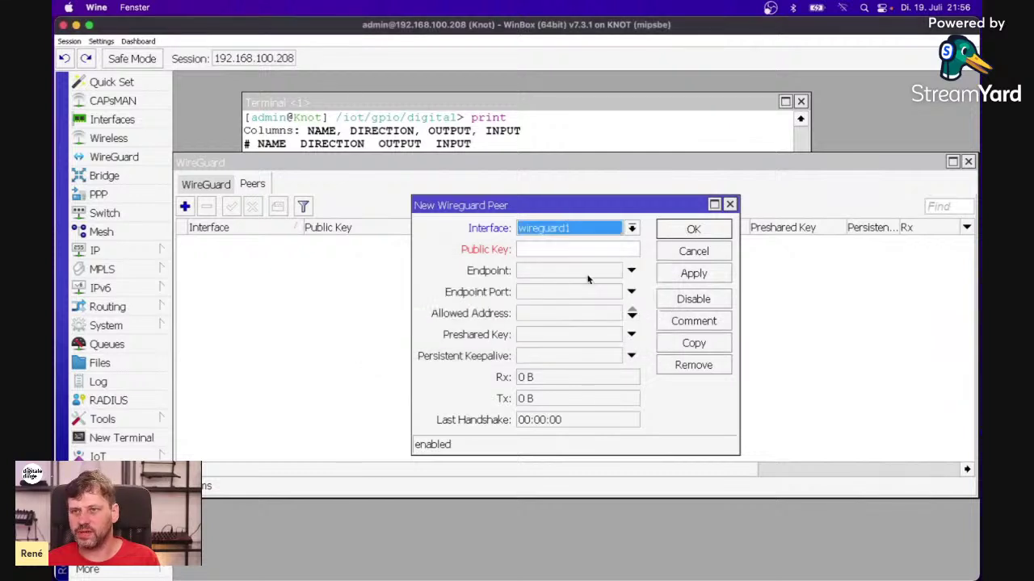
{"action": "left_click", "coordinate": [541, 250]}
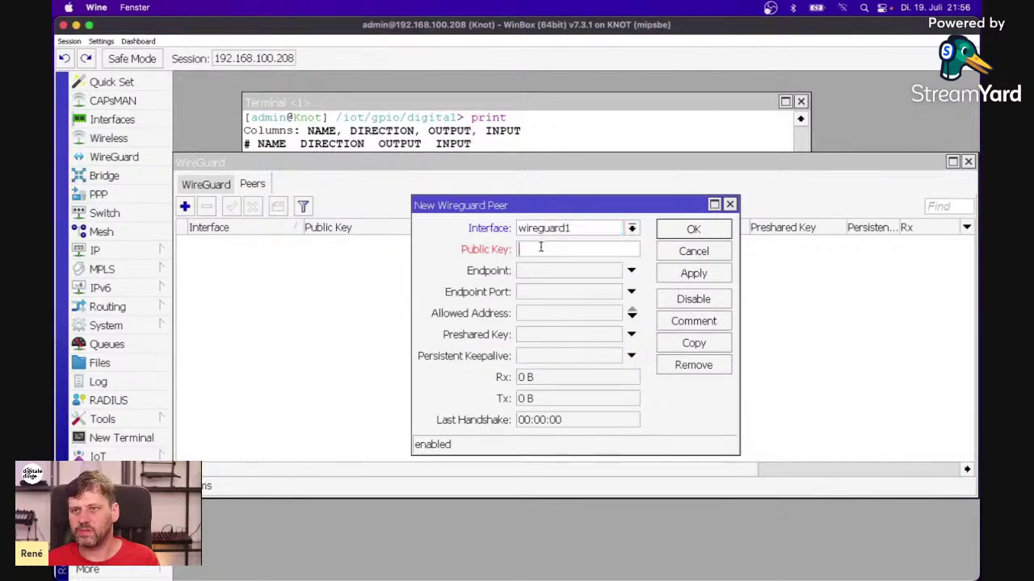
{"action": "left_click", "coordinate": [684, 274]}
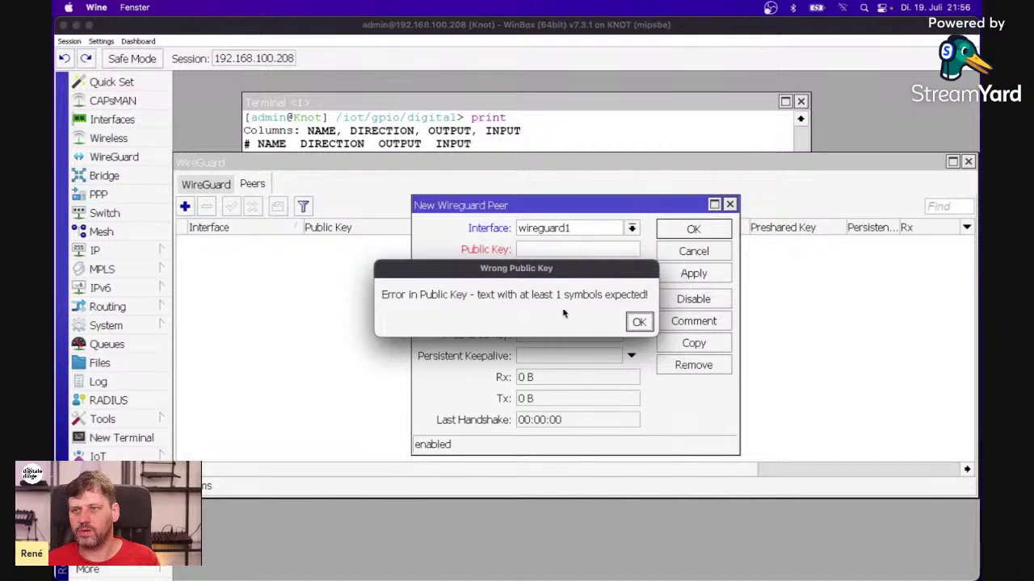
{"action": "left_click", "coordinate": [638, 323]}
{"action": "left_click", "coordinate": [684, 257]}
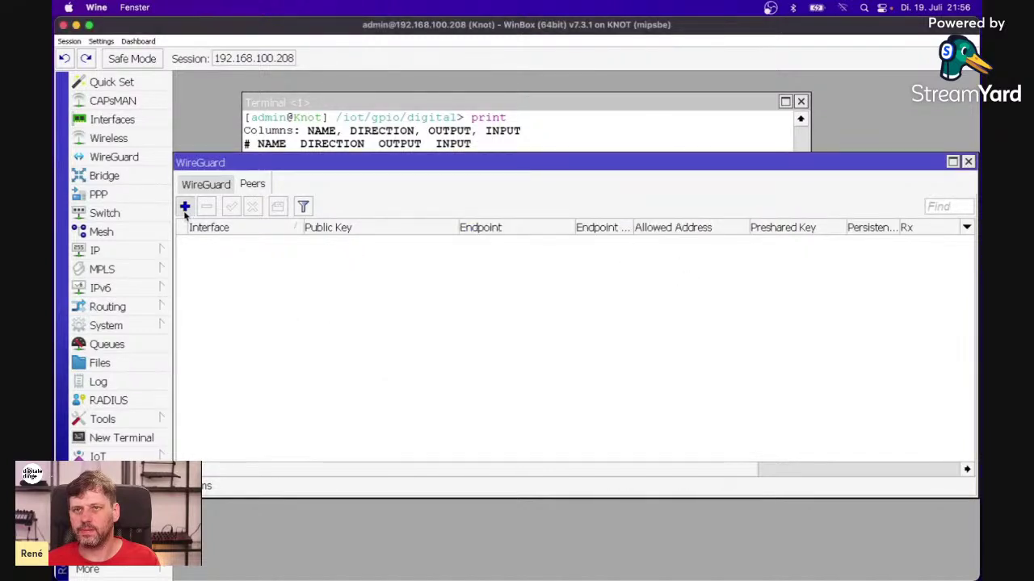
{"action": "left_click", "coordinate": [185, 206]}
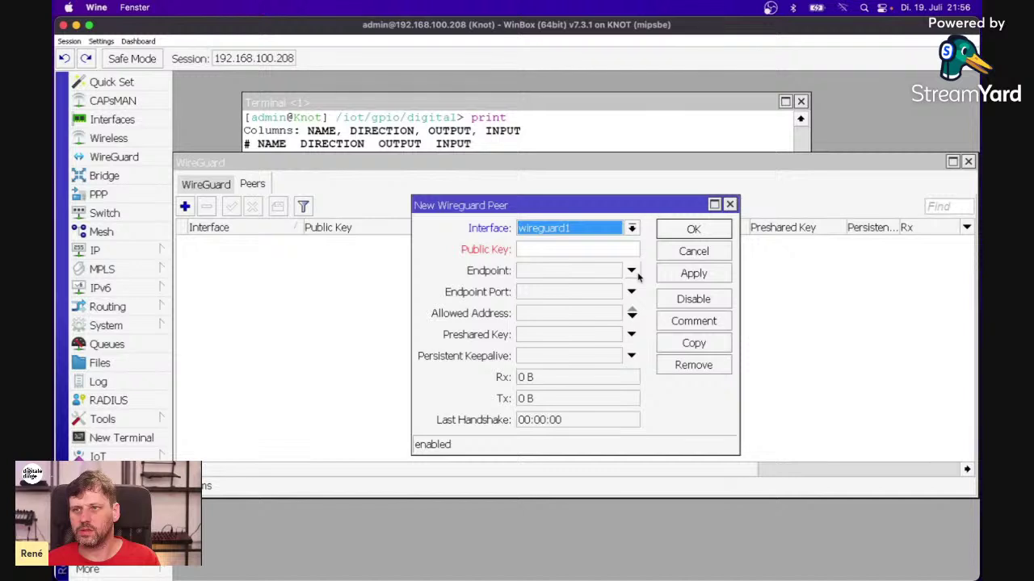
{"action": "left_click", "coordinate": [678, 251]}
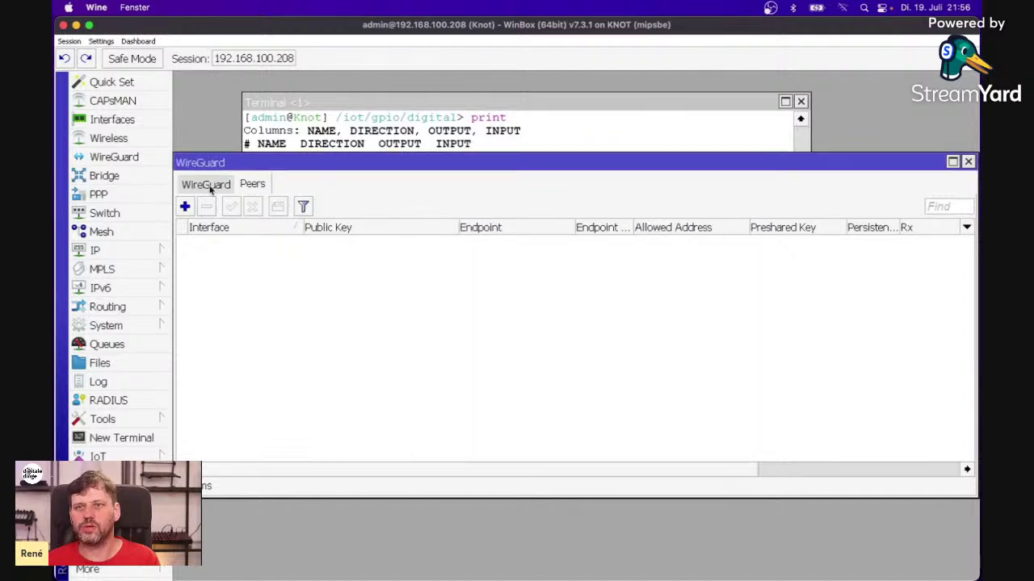
Step: Inspect the general settings of the wireguard1 interface, including its listen port and keys, and leave them without saving
{"action": "left_click", "coordinate": [208, 184]}
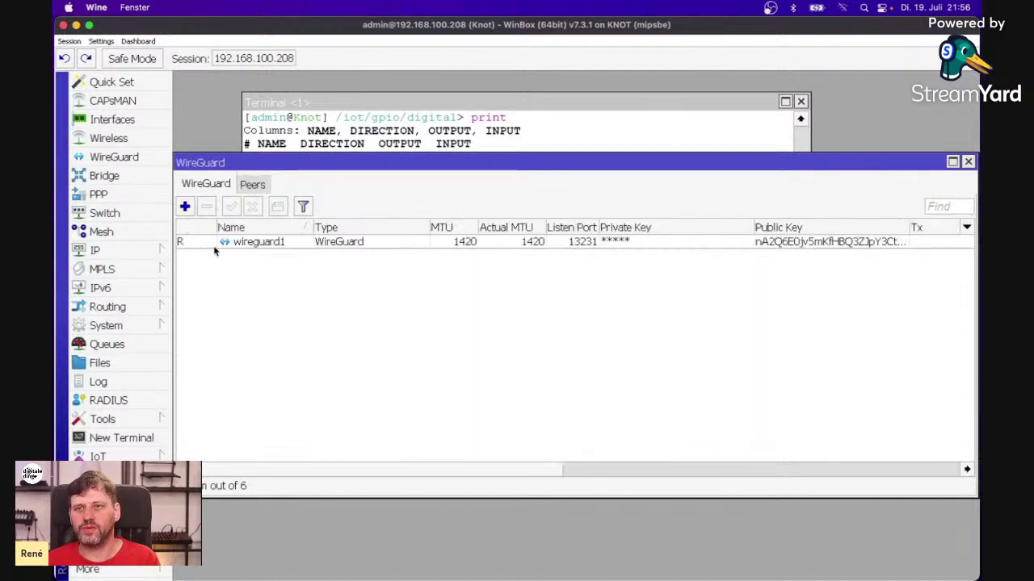
{"action": "double_click", "coordinate": [258, 242]}
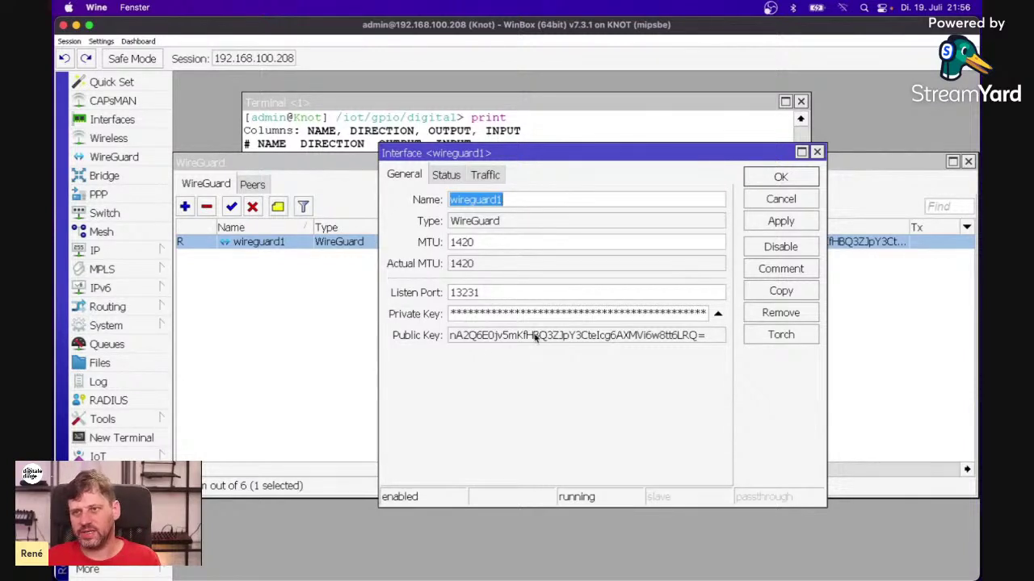
{"action": "left_click", "coordinate": [772, 202]}
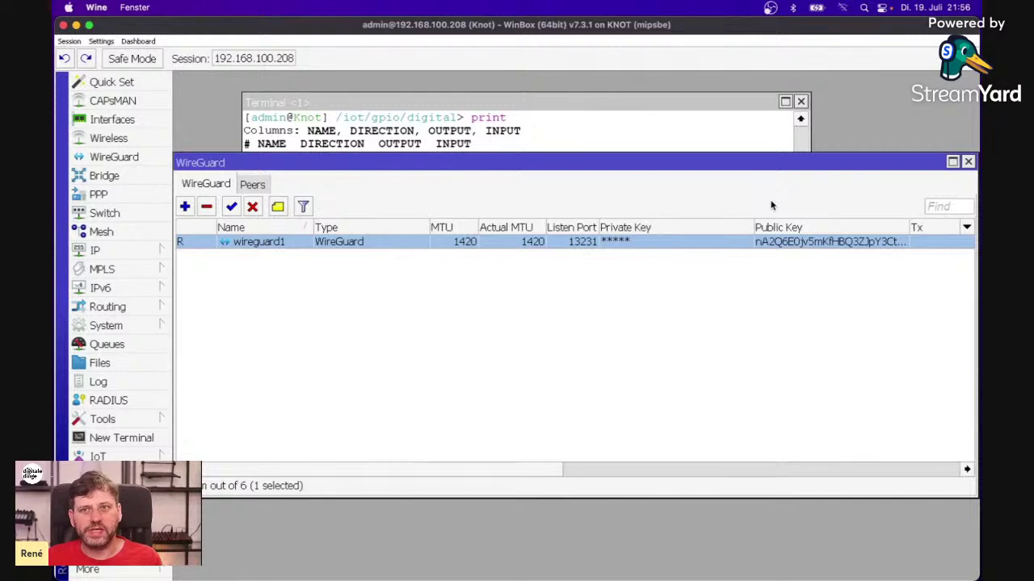
Step: Add the IP address 192.168.44.4 to the wireguard1 interface
{"action": "left_click", "coordinate": [103, 253]}
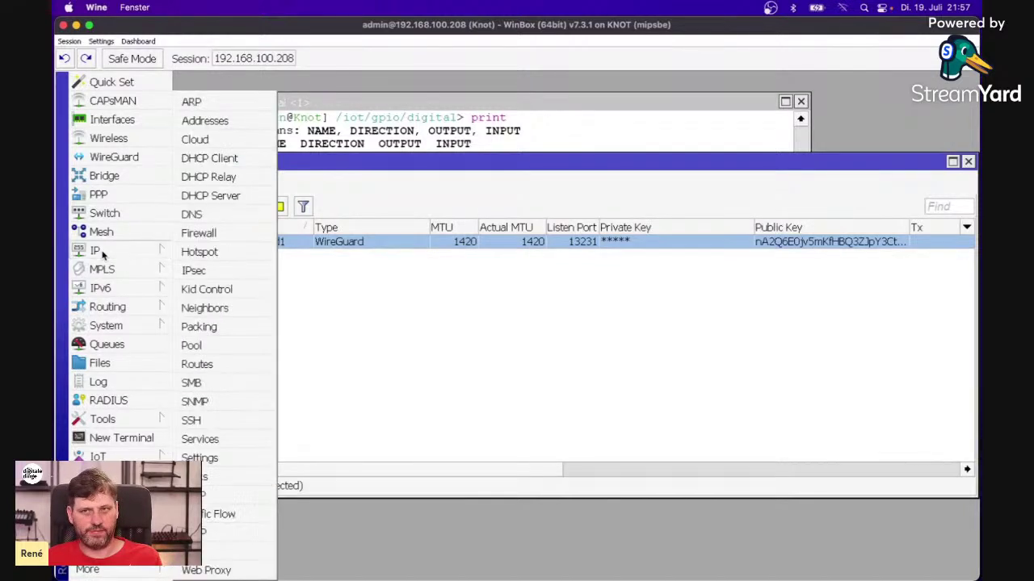
{"action": "left_click", "coordinate": [205, 121]}
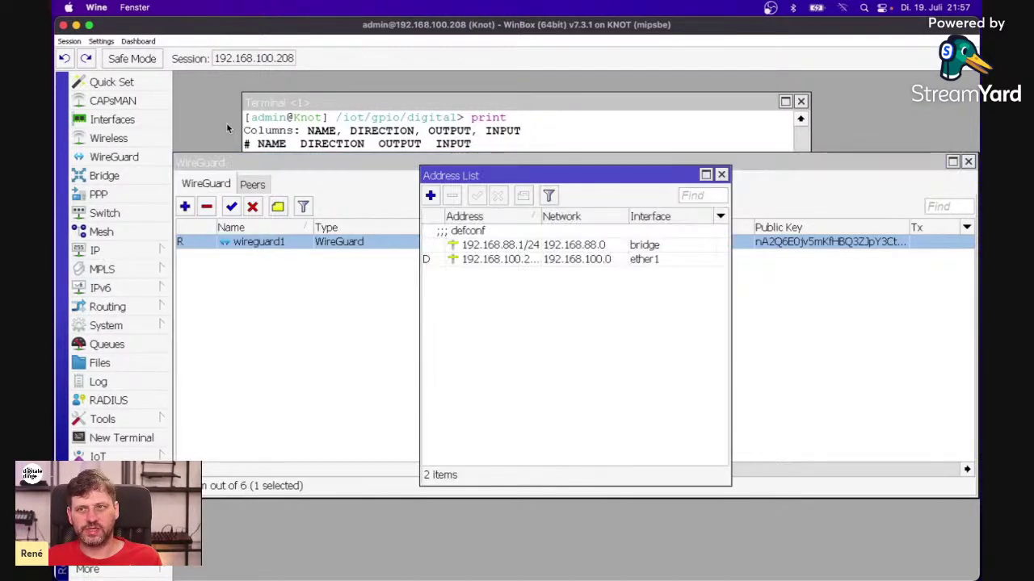
{"action": "left_click", "coordinate": [431, 196]}
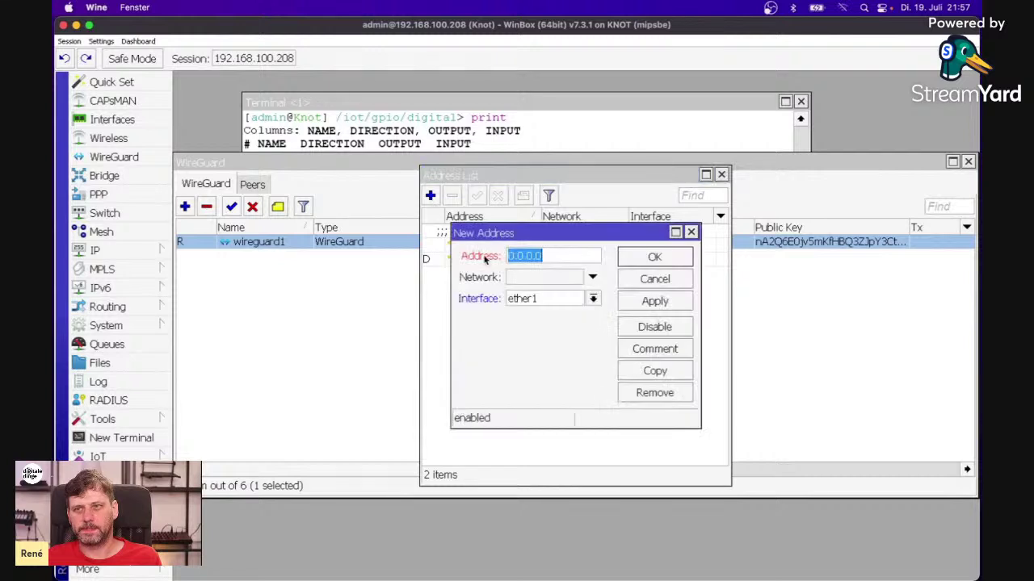
{"action": "type", "text": "1"}
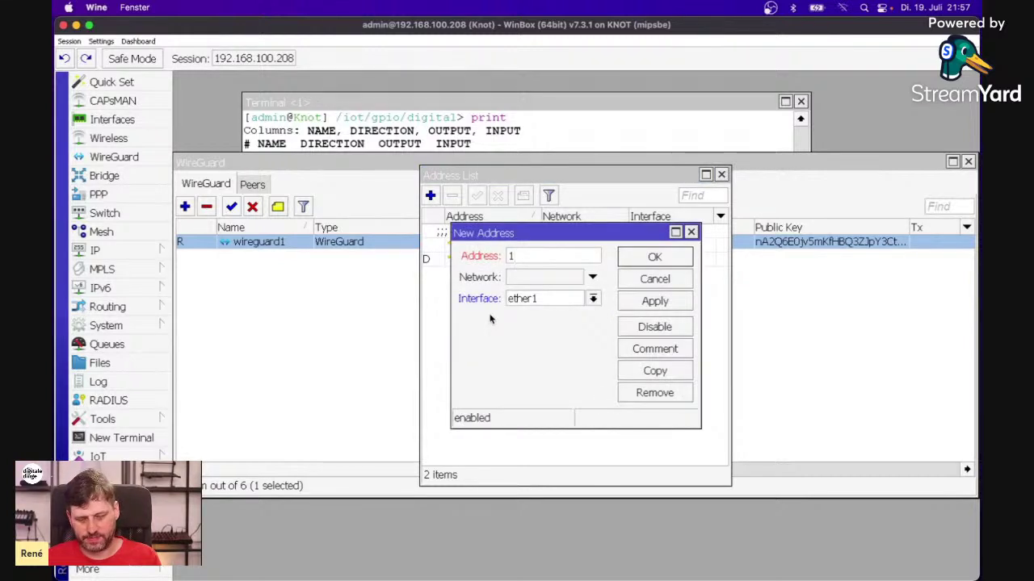
{"action": "type", "text": "92.168."}
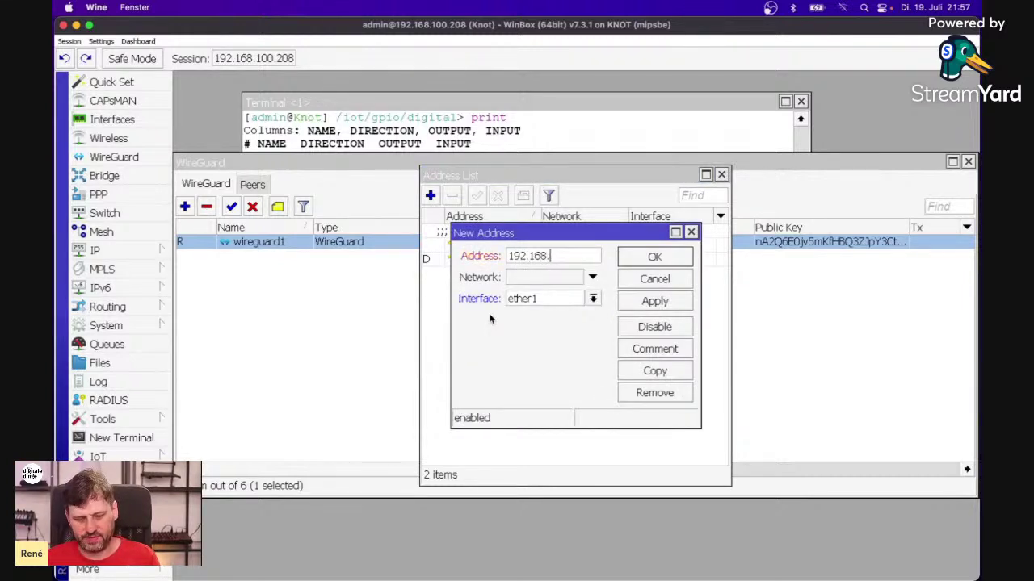
{"action": "type", "text": "44.4"}
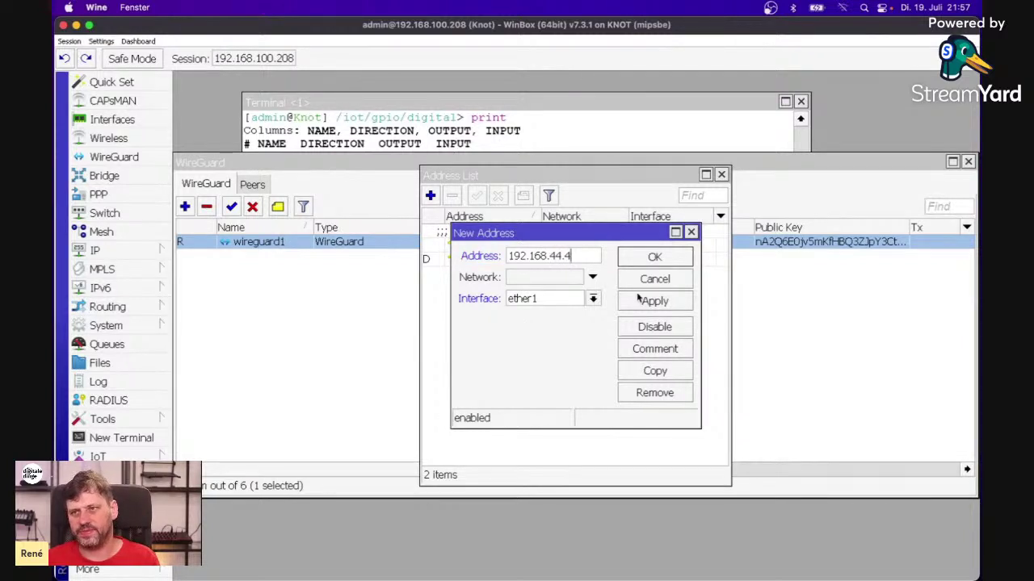
{"action": "left_click", "coordinate": [593, 299]}
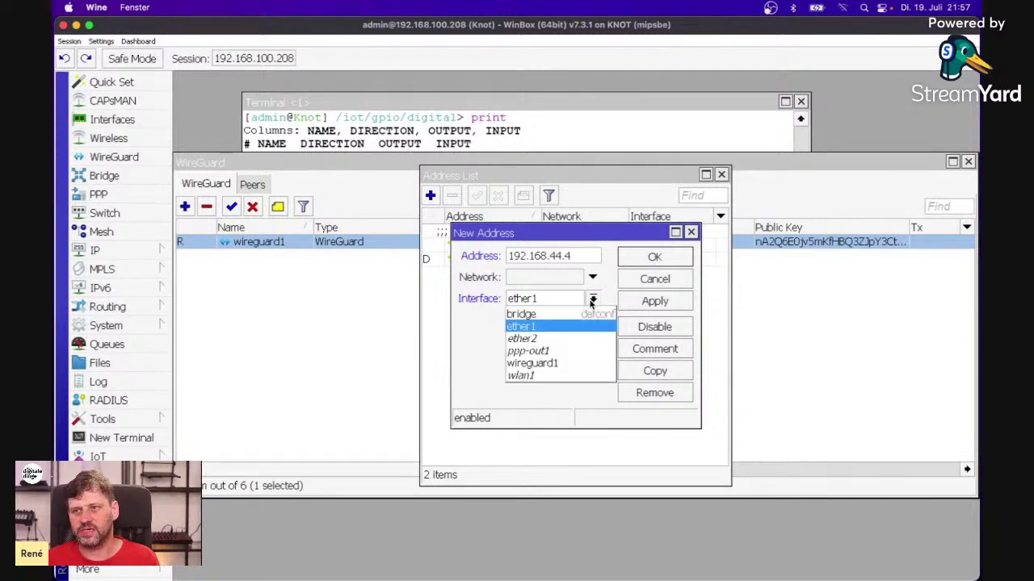
{"action": "left_click", "coordinate": [539, 363]}
{"action": "left_click", "coordinate": [664, 260]}
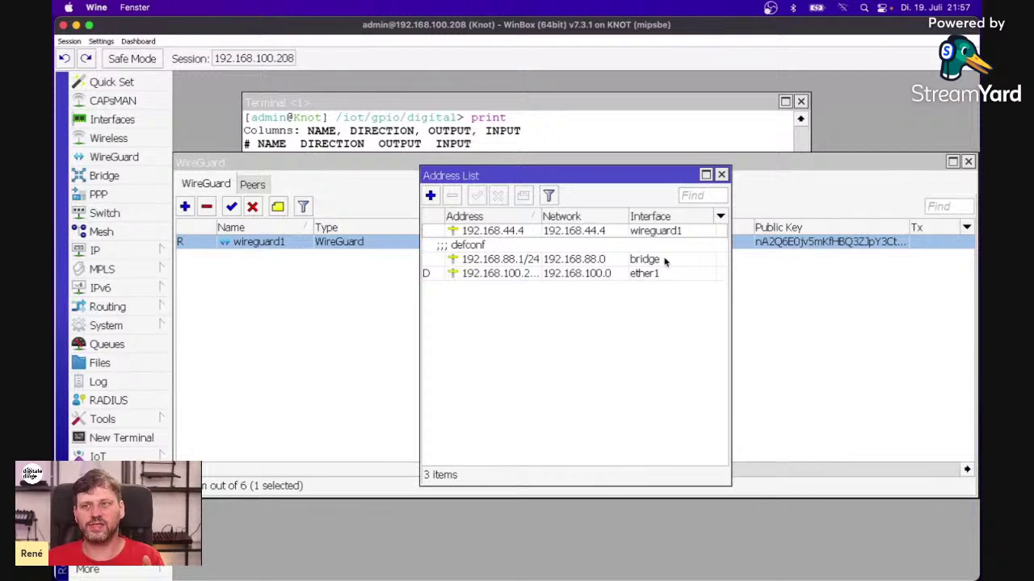
Step: Remove the 192.168.44.4 address from the IP address list and close the list
{"action": "left_click", "coordinate": [539, 233]}
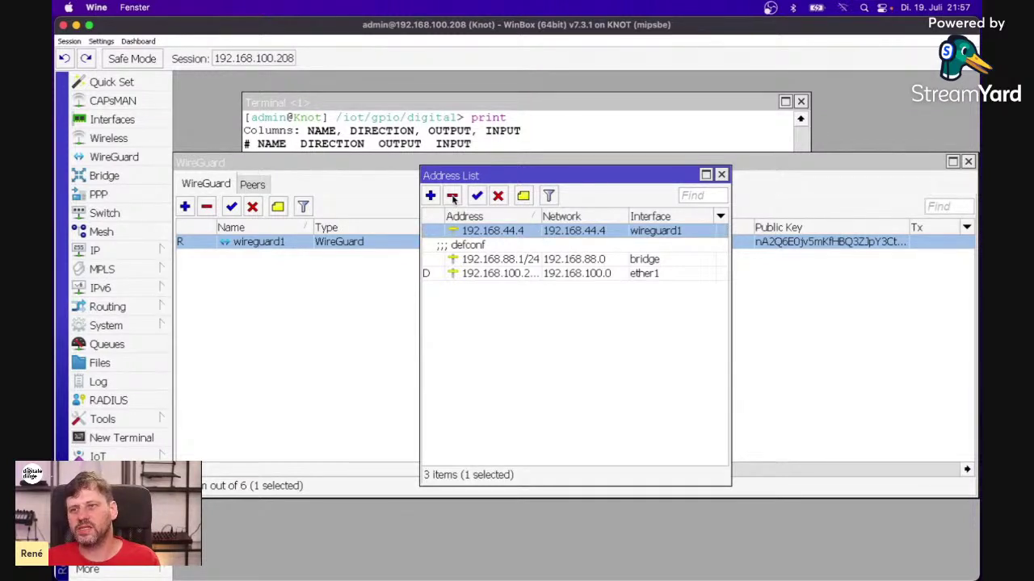
{"action": "left_click", "coordinate": [452, 197]}
{"action": "left_click", "coordinate": [721, 174]}
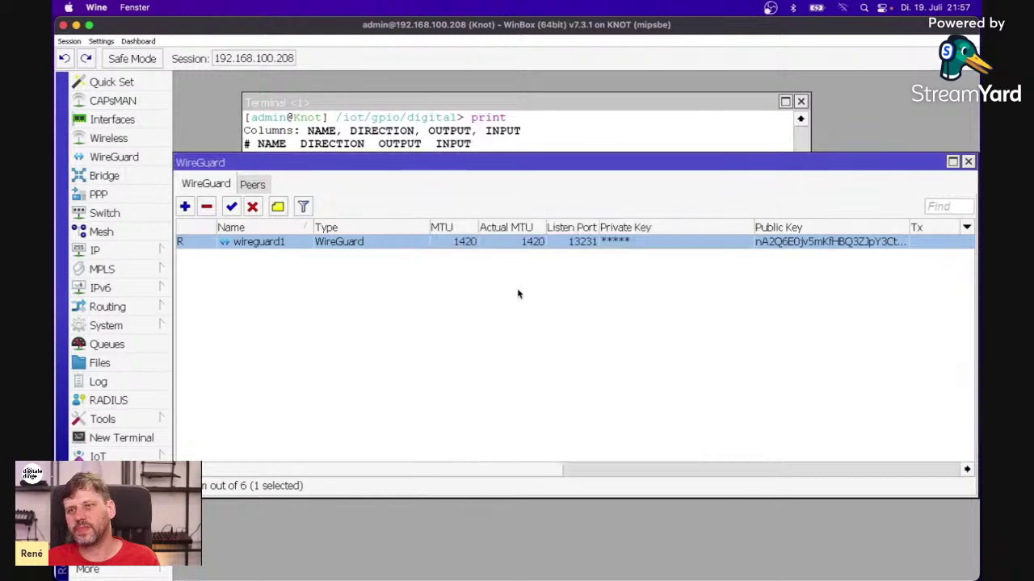
Step: Check the Quick Set configuration, then review the system's port list and its remote access entries
{"action": "left_click", "coordinate": [129, 85]}
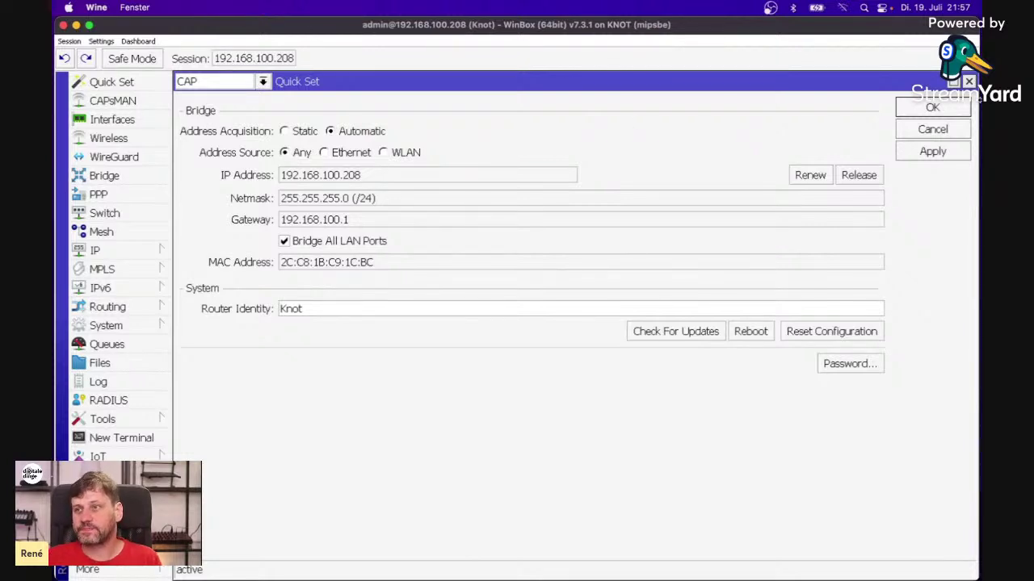
{"action": "left_click", "coordinate": [969, 81]}
{"action": "left_click", "coordinate": [128, 323]}
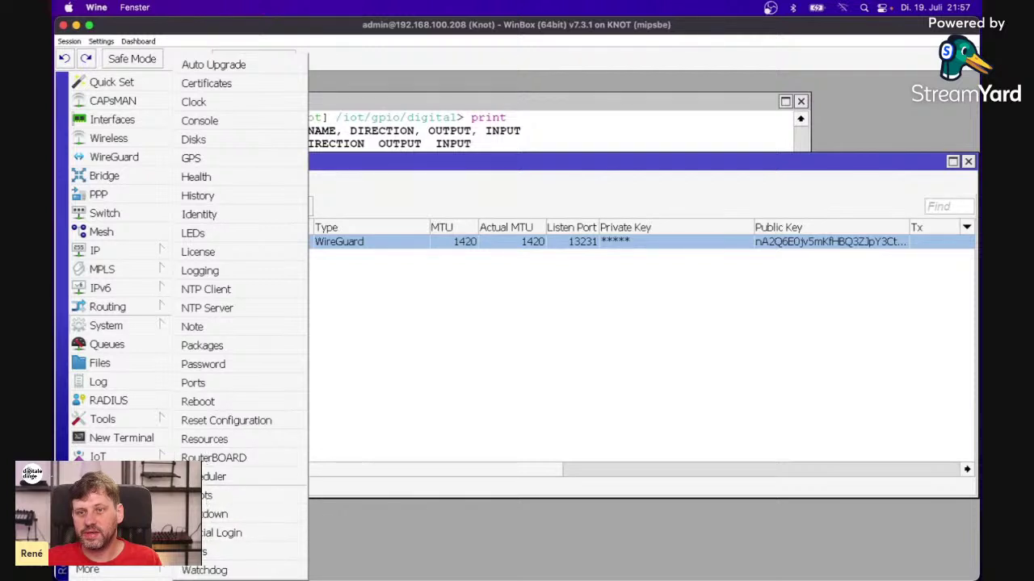
{"action": "left_click", "coordinate": [126, 325]}
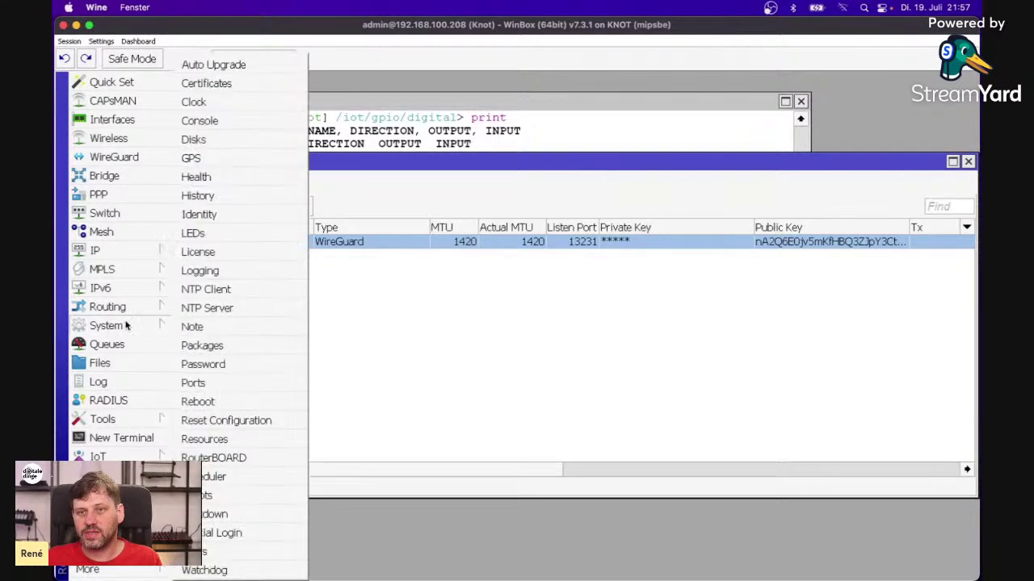
{"action": "left_click", "coordinate": [235, 386]}
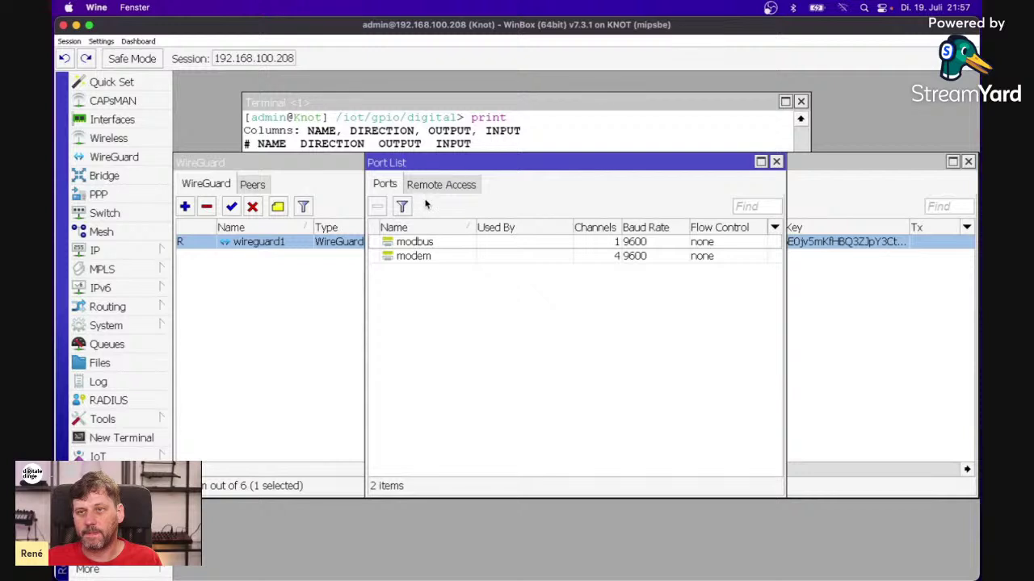
{"action": "left_click", "coordinate": [462, 189]}
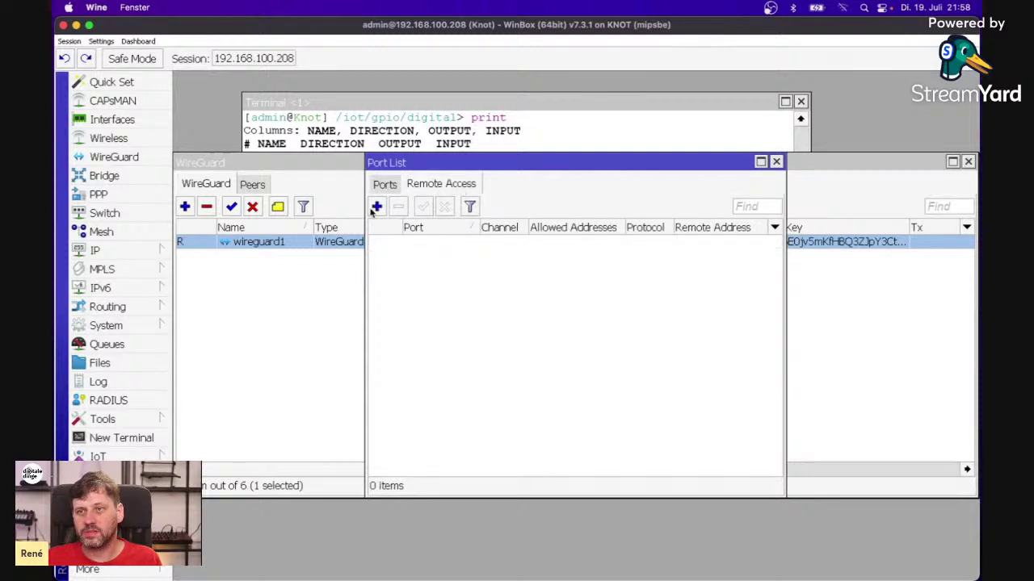
{"action": "left_click", "coordinate": [776, 163]}
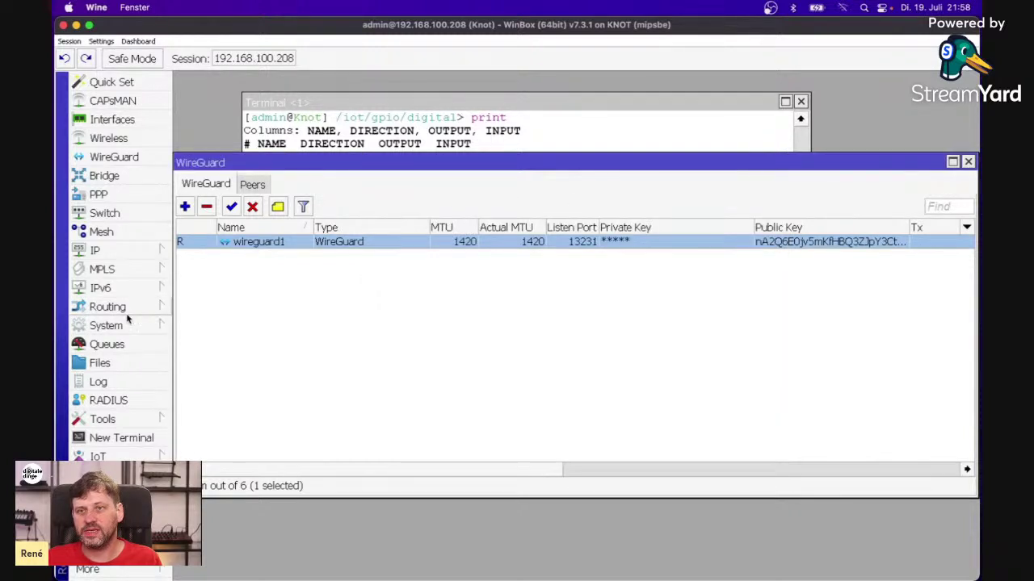
Step: Review the router's IP service list, checking the api and www services and their ports
{"action": "left_click", "coordinate": [126, 325]}
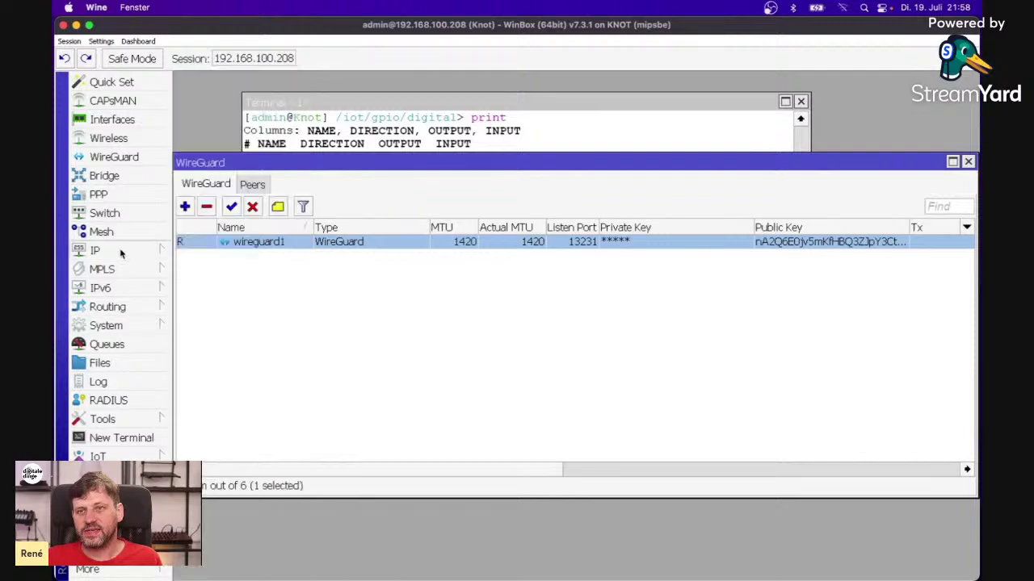
{"action": "left_click", "coordinate": [121, 253]}
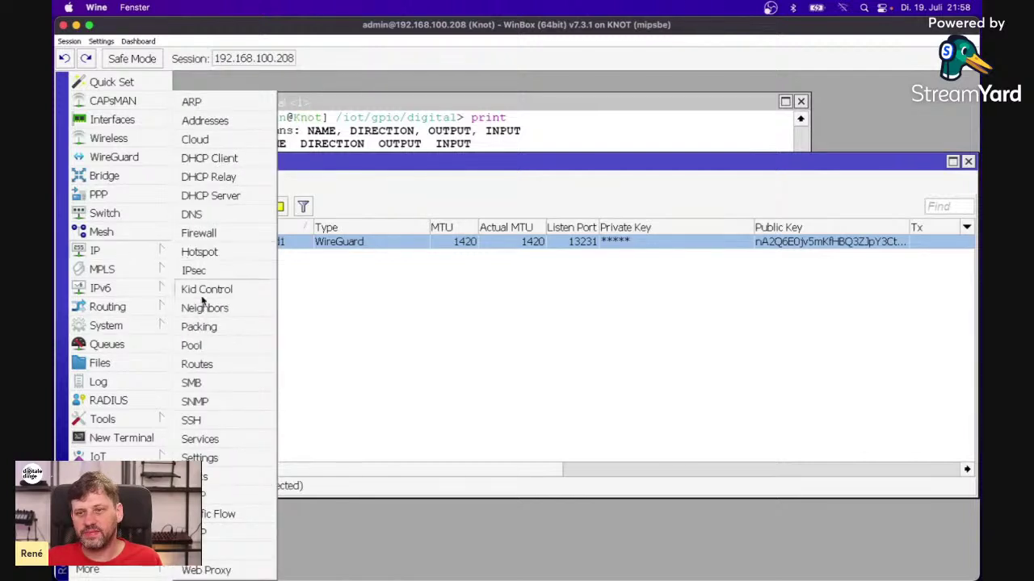
{"action": "left_click", "coordinate": [194, 442]}
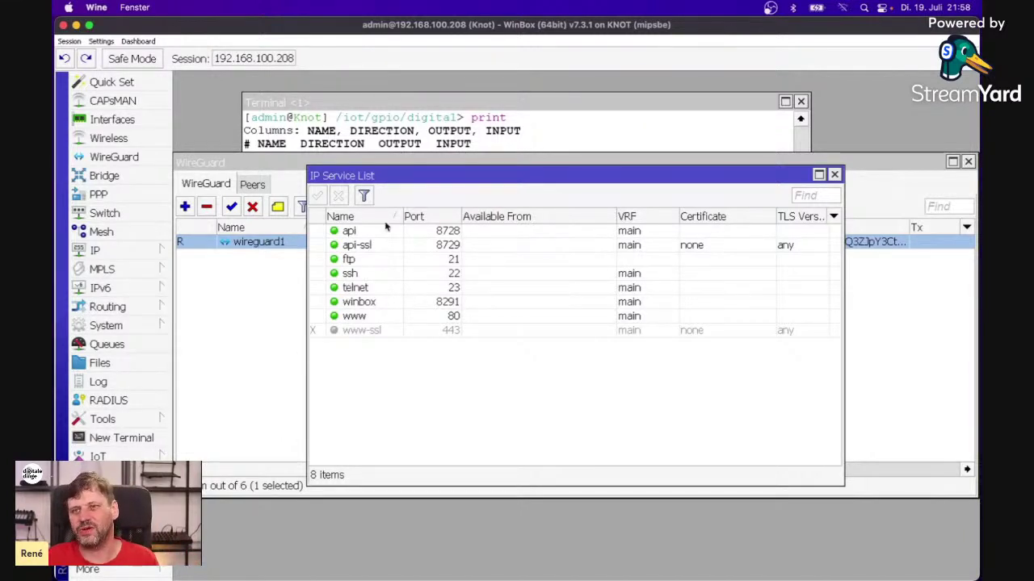
{"action": "left_click", "coordinate": [360, 234]}
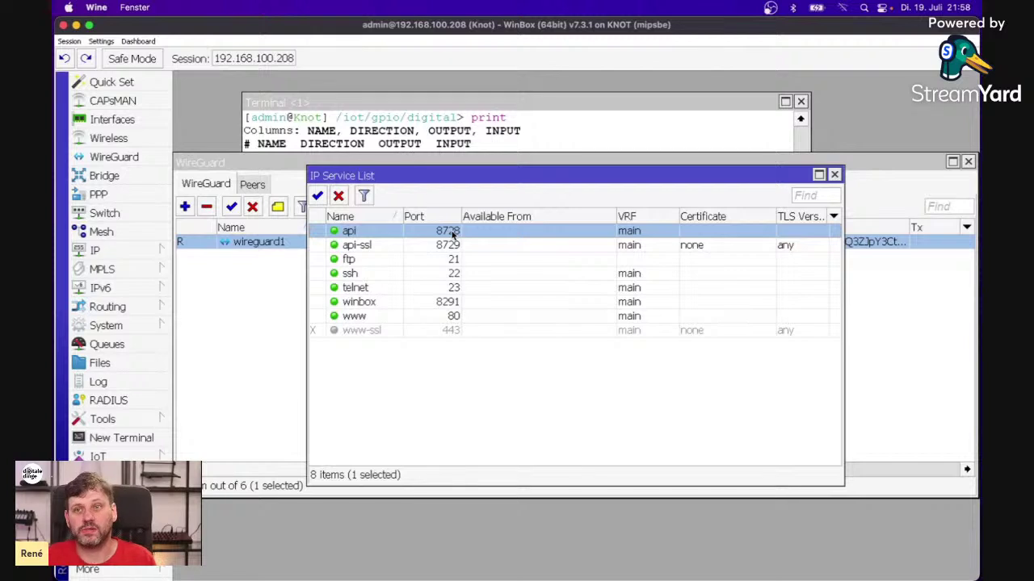
{"action": "left_click", "coordinate": [403, 388]}
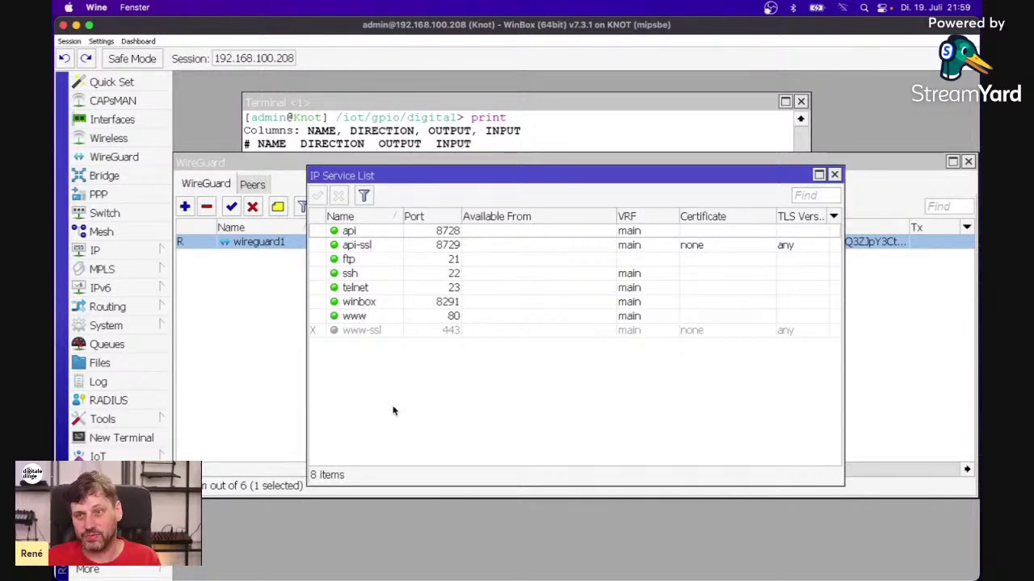
{"action": "left_click", "coordinate": [360, 319]}
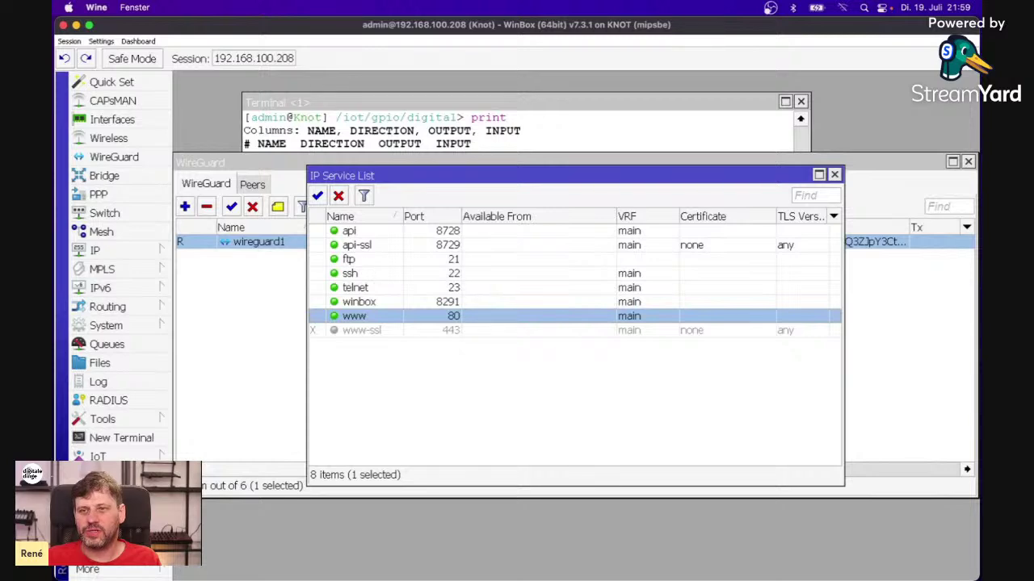
Step: Switch to the browser and log in to the router's WebFig page as admin with the account password, declining to save it
{"action": "mouse_move", "coordinate": [349, 568]}
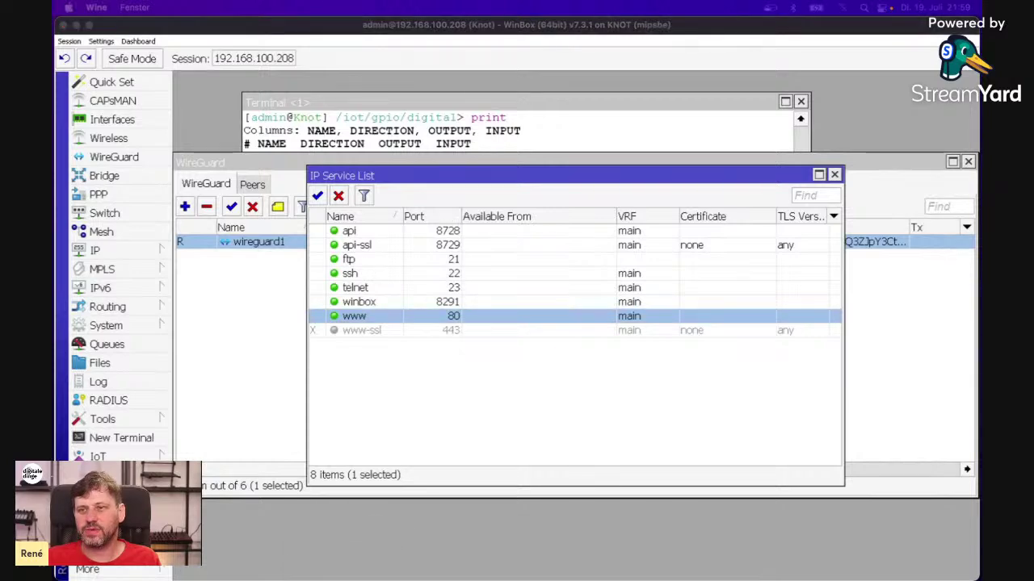
{"action": "left_click", "coordinate": [353, 562]}
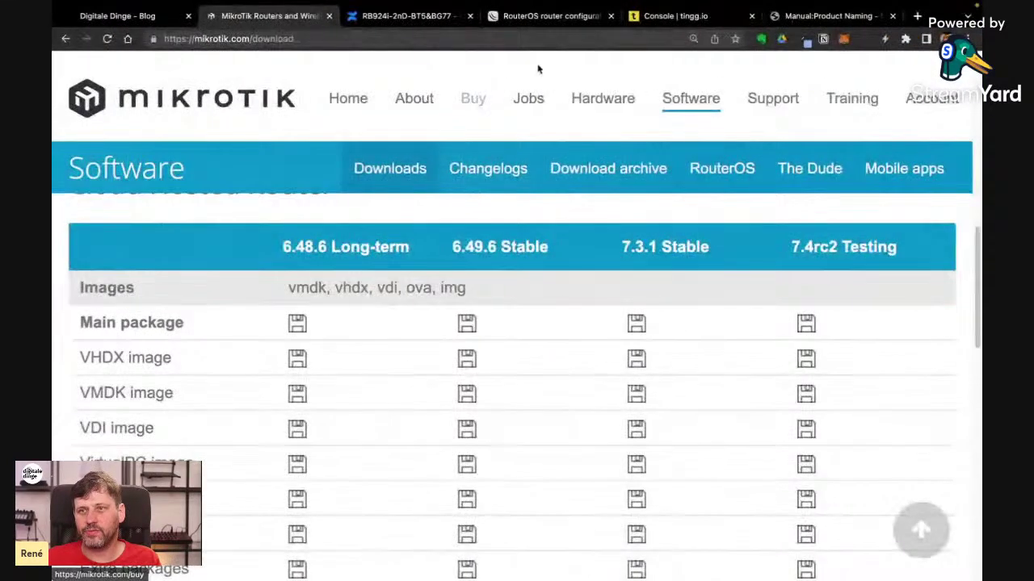
{"action": "left_click", "coordinate": [549, 15]}
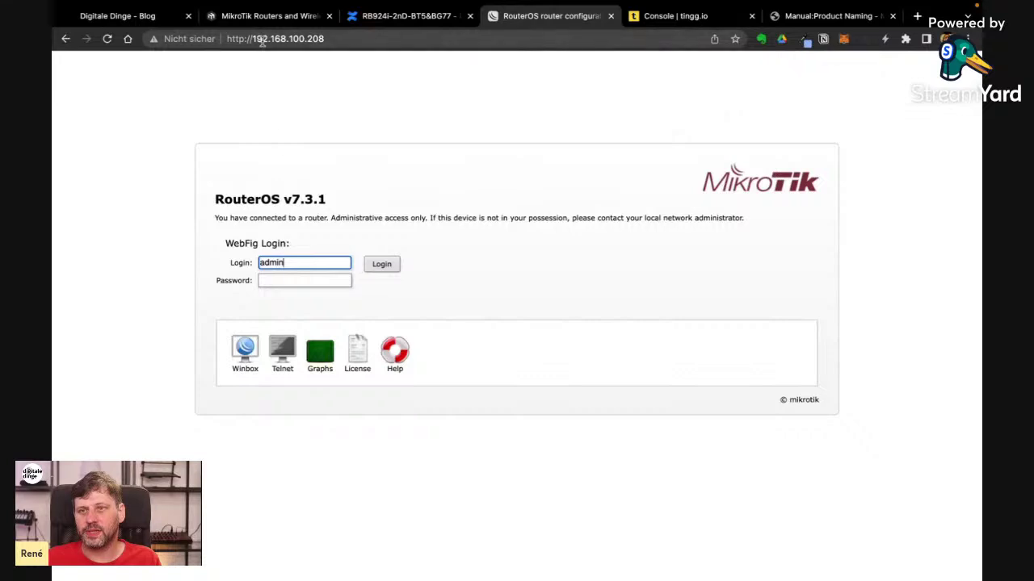
{"action": "left_click", "coordinate": [346, 38]}
{"action": "left_click", "coordinate": [284, 277]}
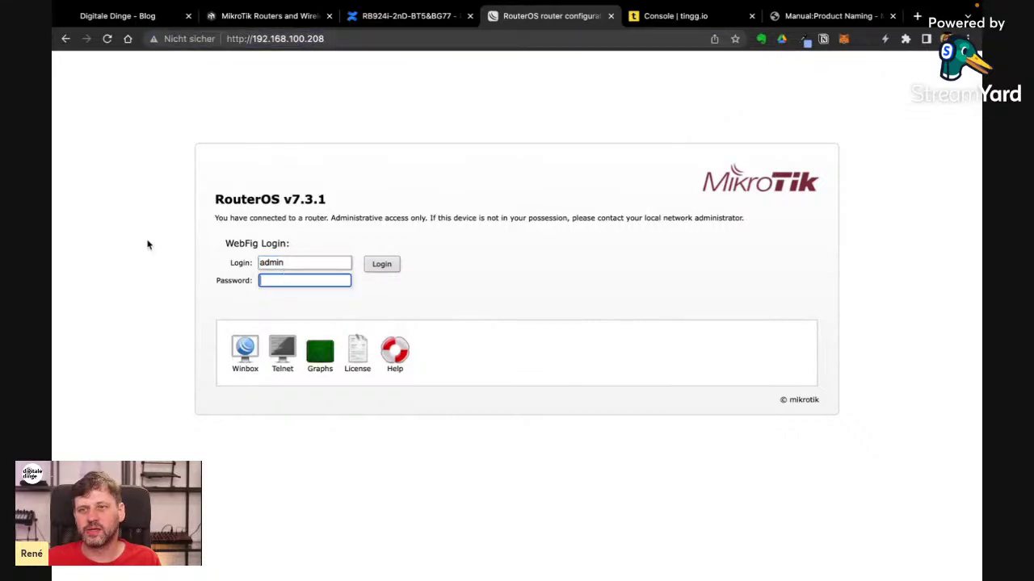
{"action": "type", "text": "•"}
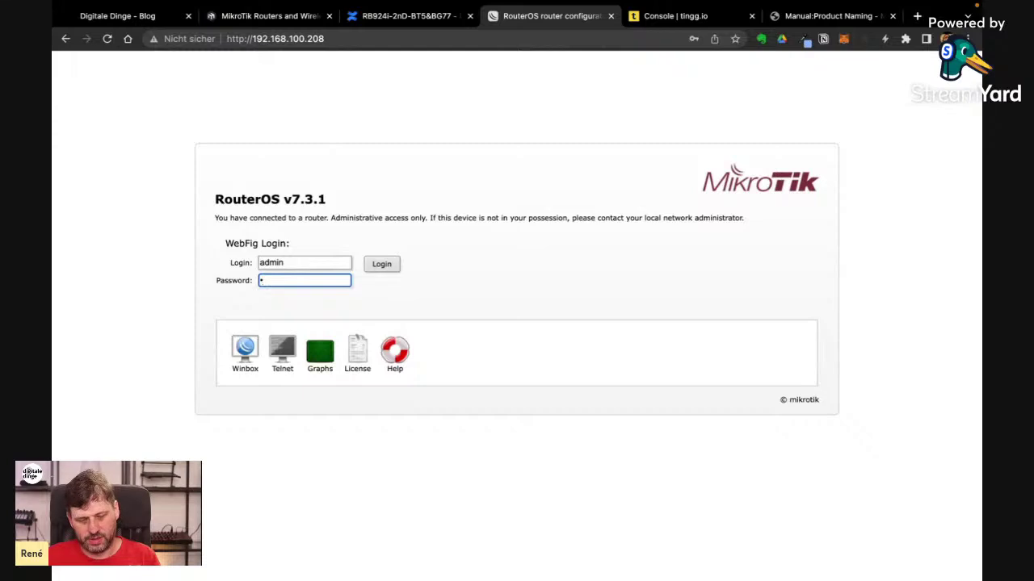
{"action": "type", "text": "•••••"}
{"action": "key", "text": "Return"}
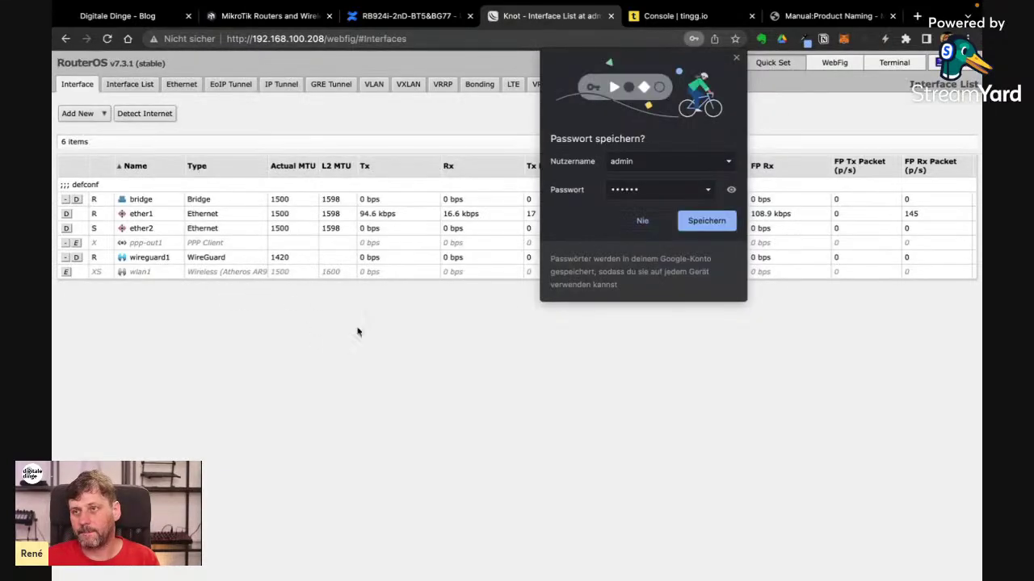
{"action": "left_click", "coordinate": [652, 221]}
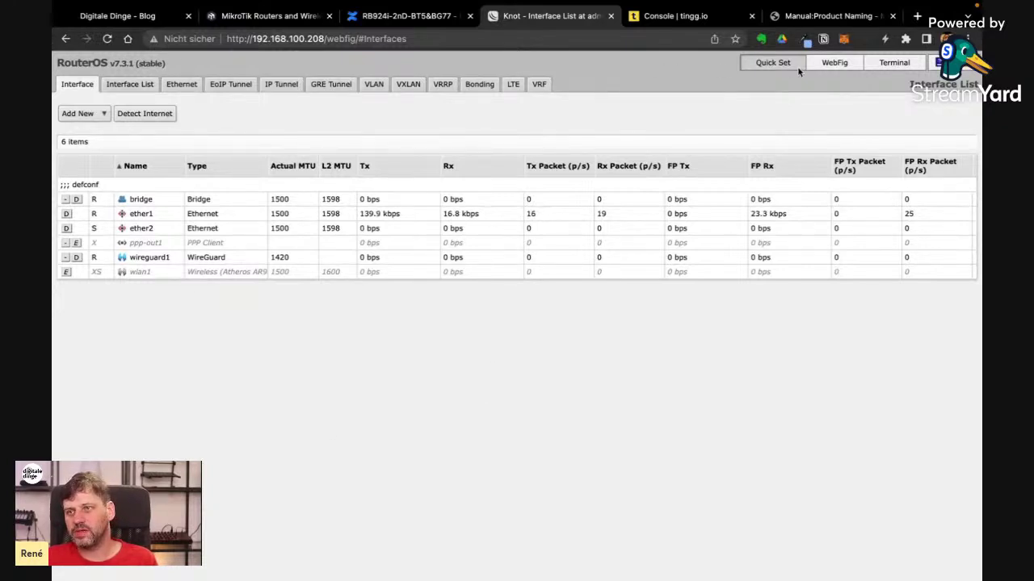
Step: Inspect the DHCP client settings of ether1 in the full WebFig view and leave them without saving
{"action": "left_click", "coordinate": [830, 66]}
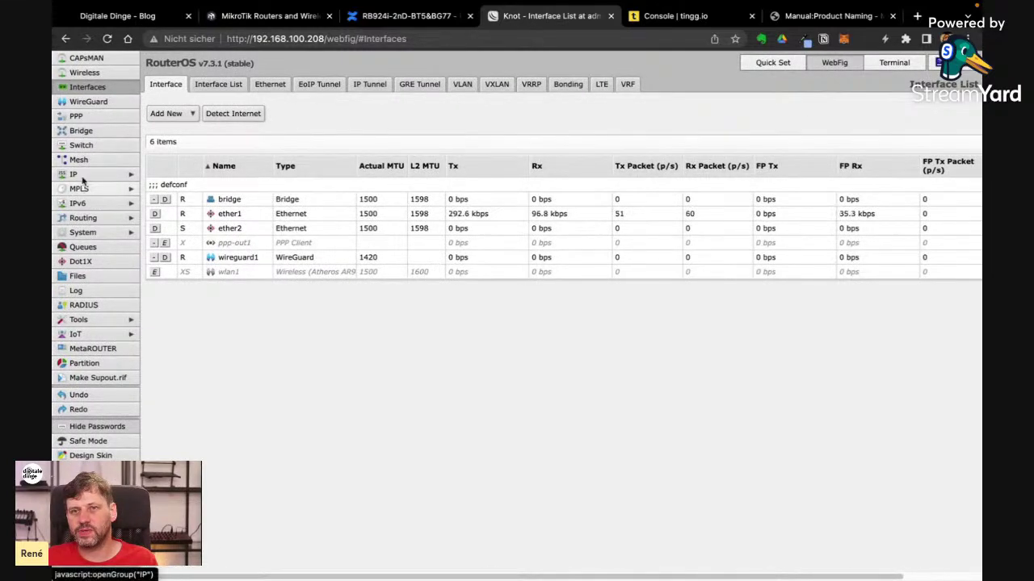
{"action": "left_click", "coordinate": [82, 179]}
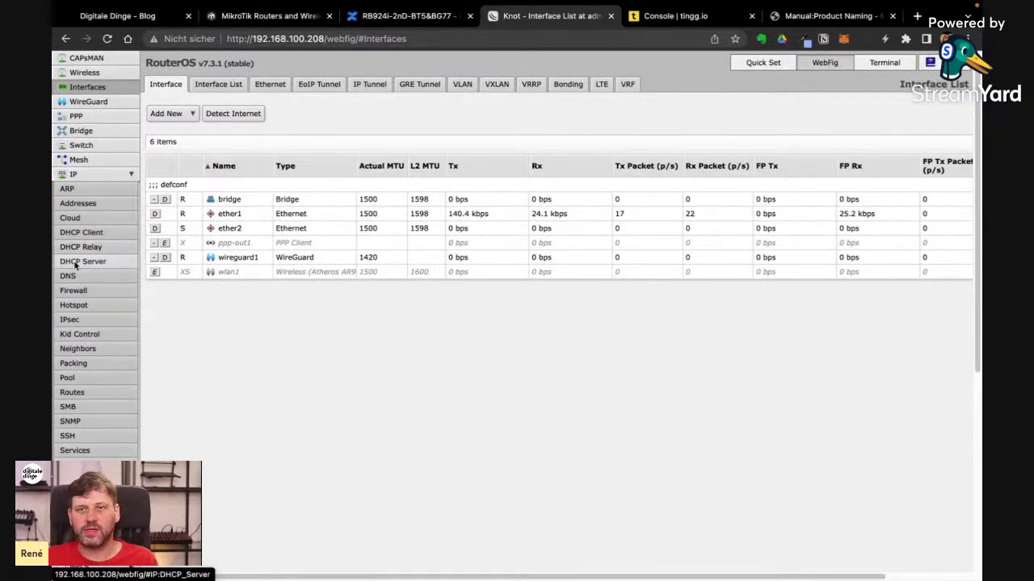
{"action": "left_click", "coordinate": [82, 233]}
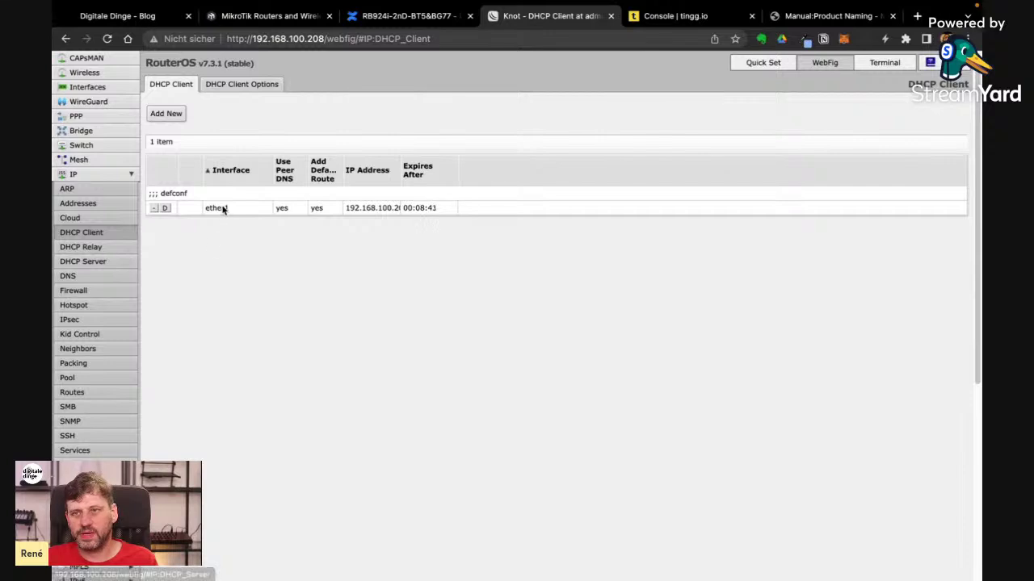
{"action": "left_click", "coordinate": [366, 209]}
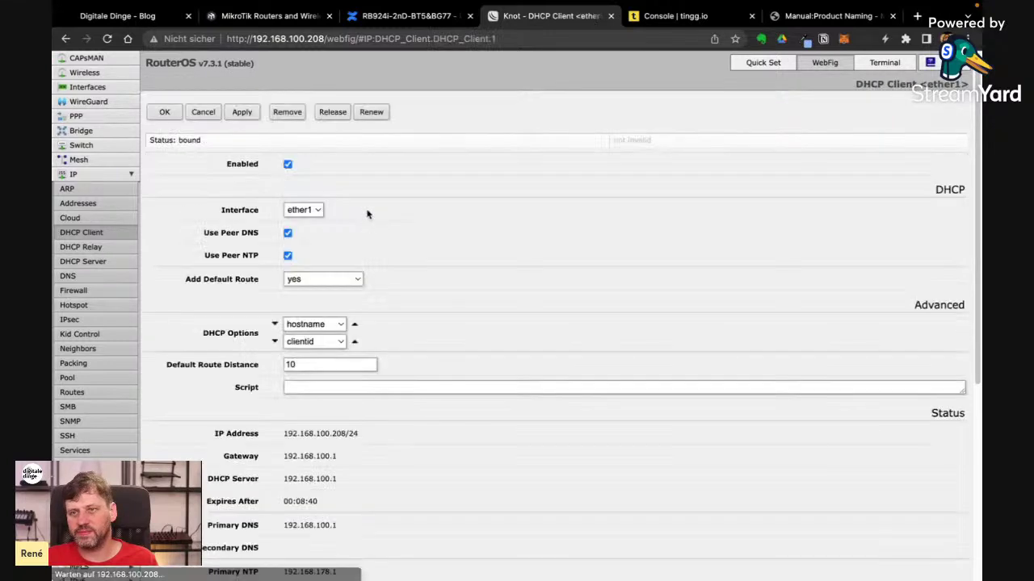
{"action": "left_click", "coordinate": [203, 112]}
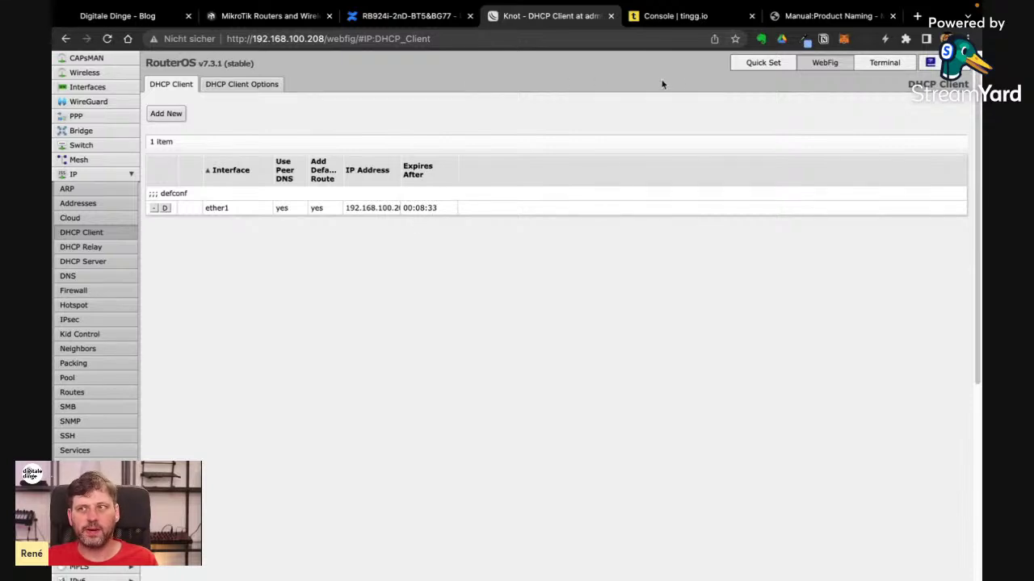
Step: Ping 8.8.8.8 from the WebFig terminal and stop the ping after several replies
{"action": "left_click", "coordinate": [874, 63]}
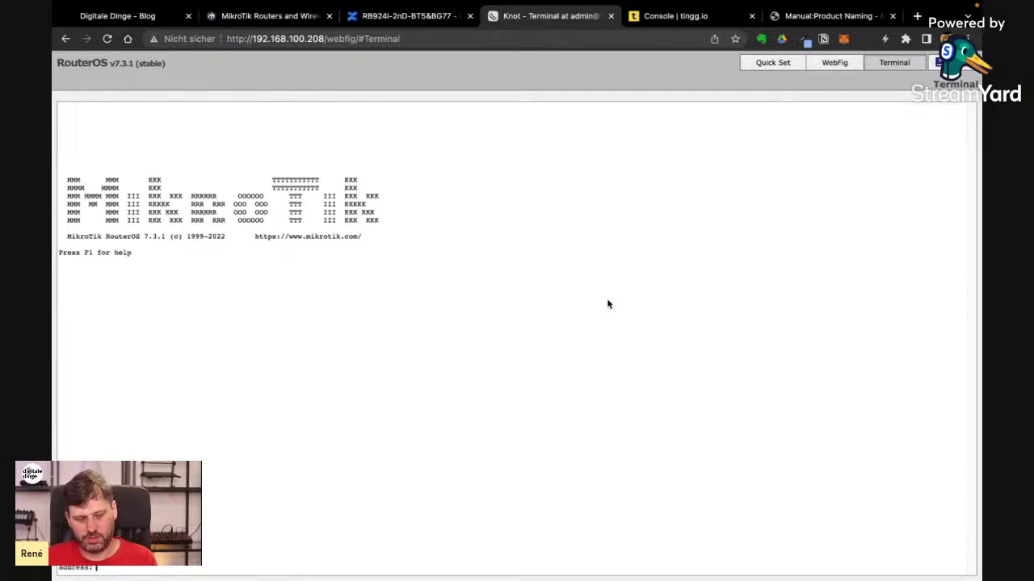
{"action": "type", "text": ".8"}
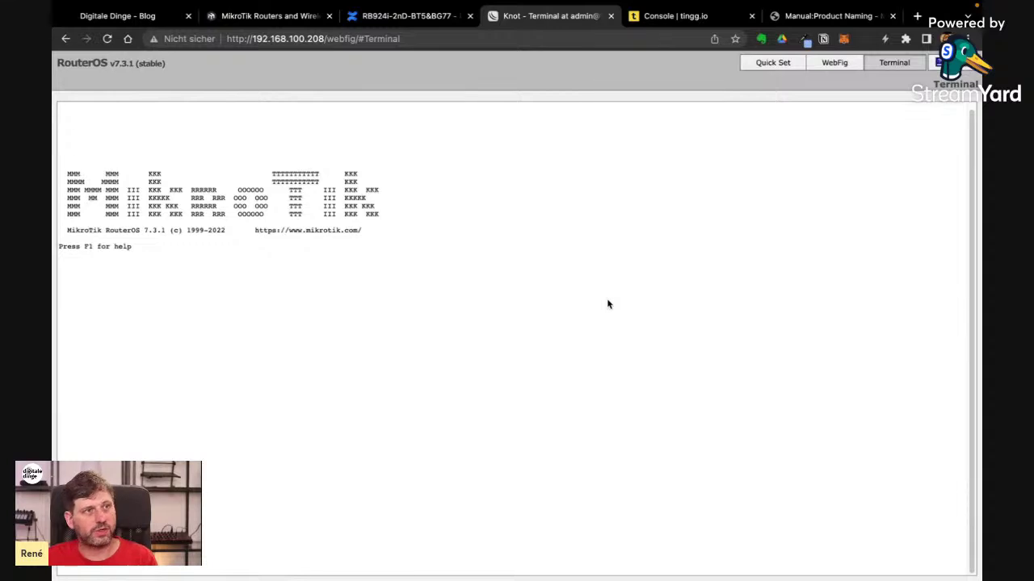
{"action": "key", "text": "Return"}
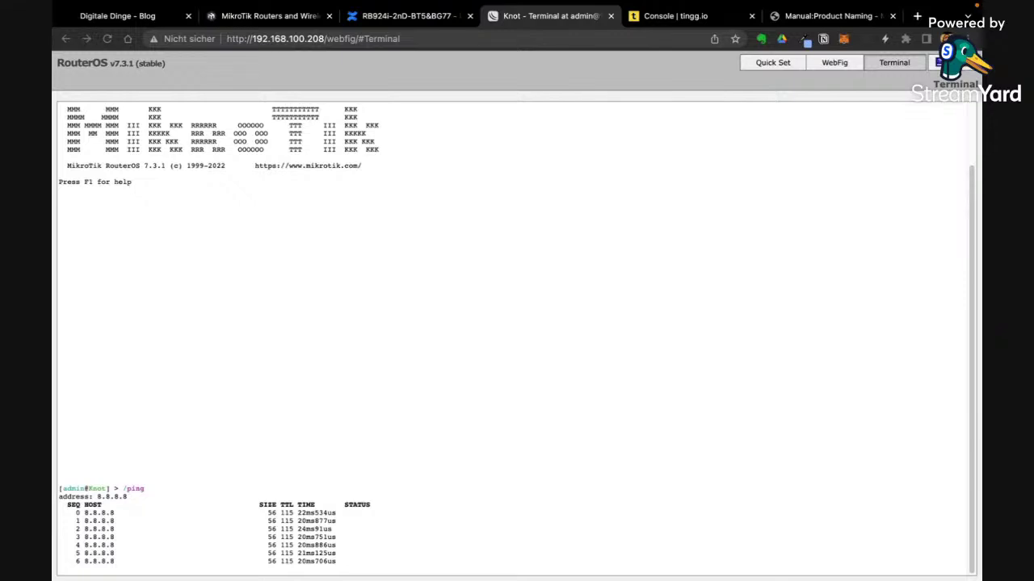
{"action": "key", "text": "ctrl+c"}
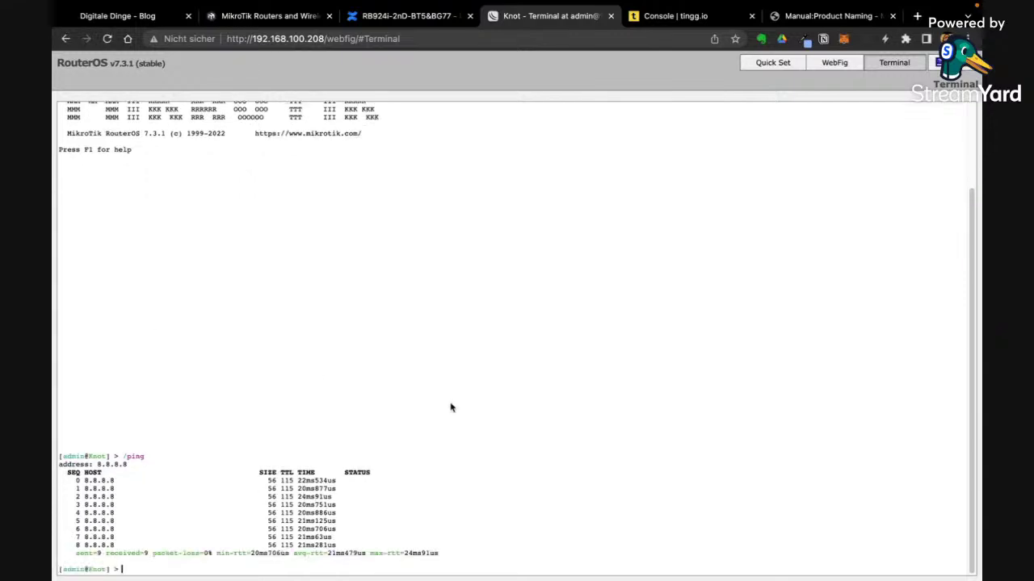